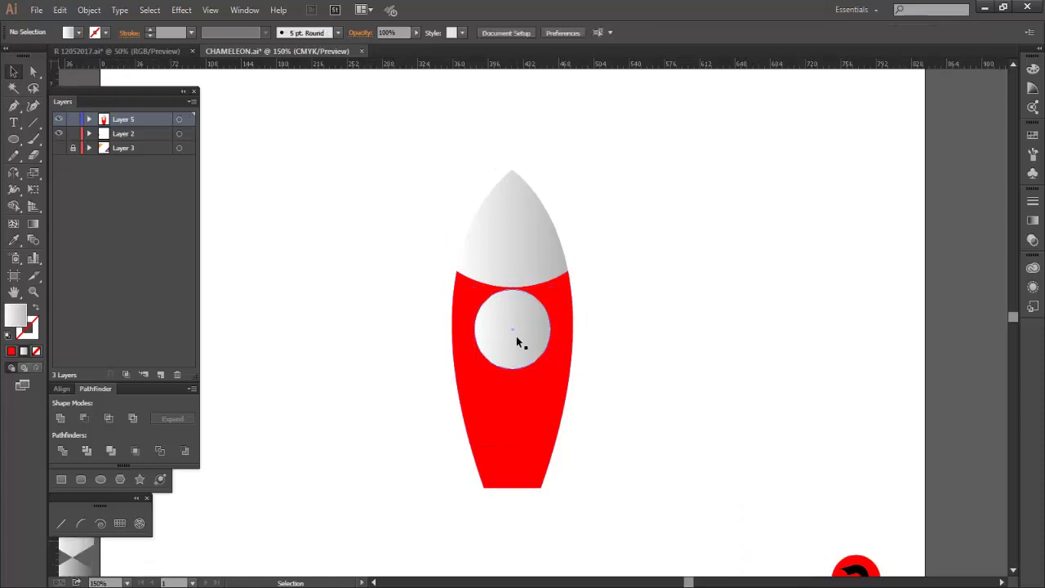
Step: Move the grey gradient circle down the red rocket body and shrink it to about 59 pt in diameter
left_click_drag(516, 336, 516, 376)
left_click_drag(552, 331, 542, 338)
left_click_drag(513, 369, 514, 383)
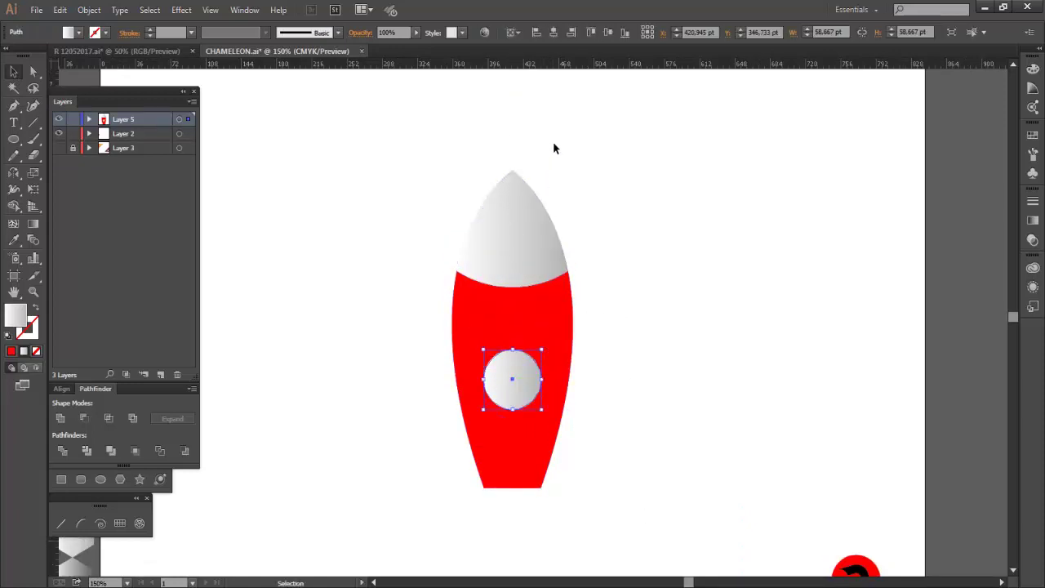
Step: Create an inner copy of the gradient circle with a -10 pt path offset and fill it black
scroll(515, 377, "left", 1)
left_click(89, 10)
mouse_move(105, 287)
left_click(281, 338)
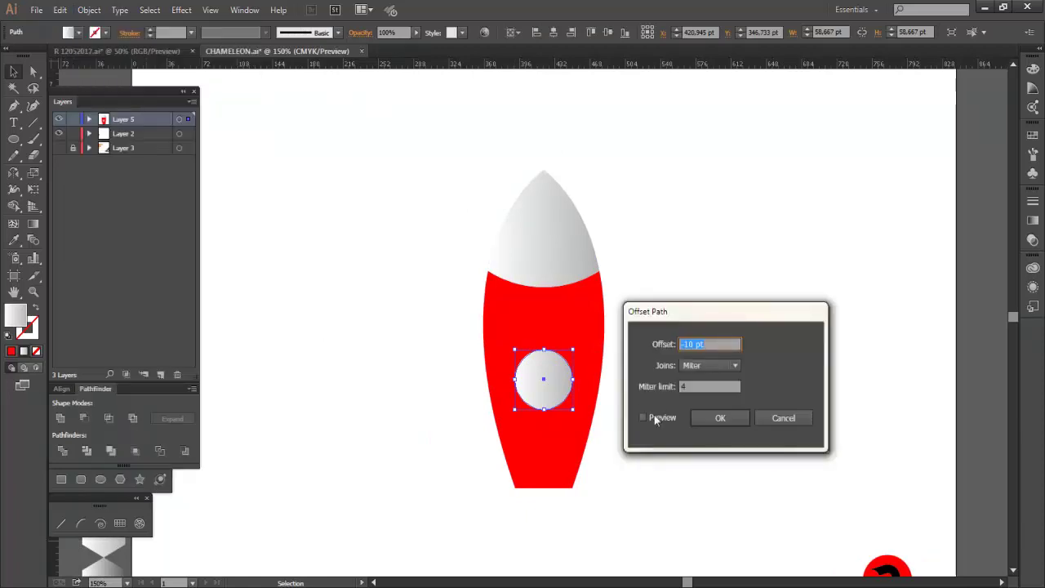
key("Return")
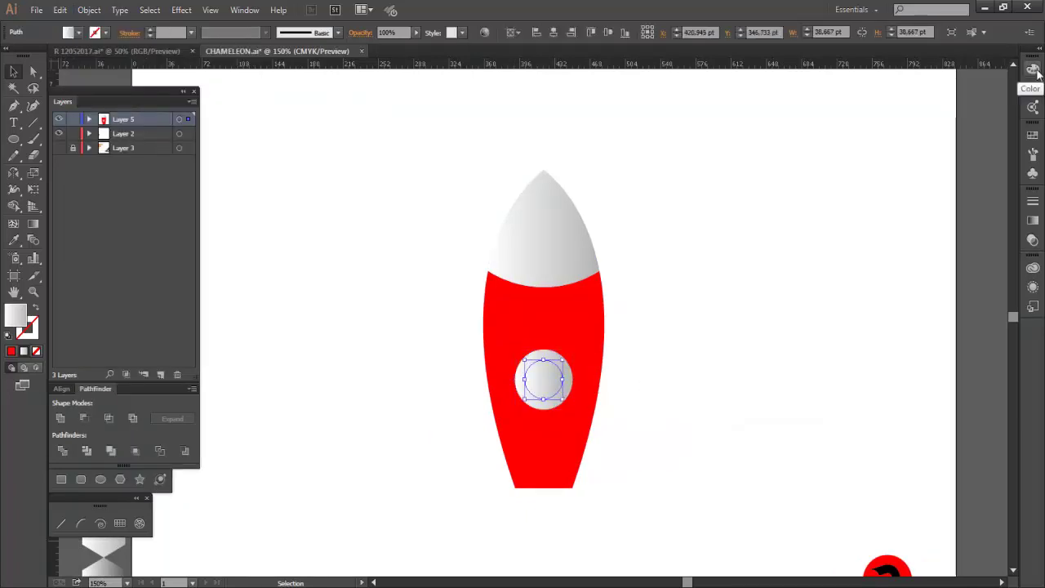
left_click(1033, 135)
left_click(871, 213)
Step: Offset the gradient circle's path outward by 2 pt and fill the new outer circle white
scroll(543, 379, "up", 2)
left_click(89, 10)
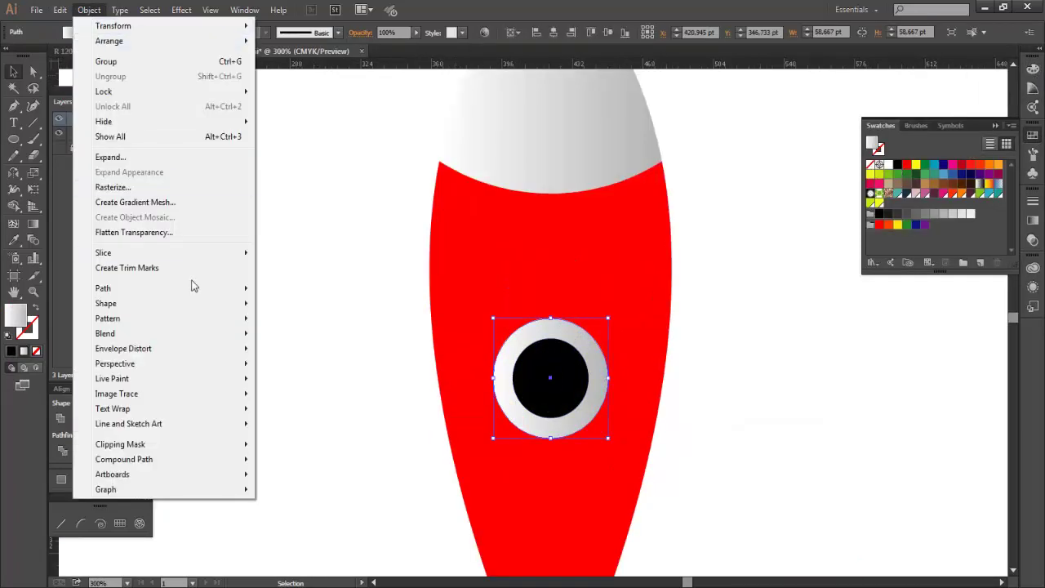
mouse_move(193, 288)
left_click(292, 342)
left_click(720, 418)
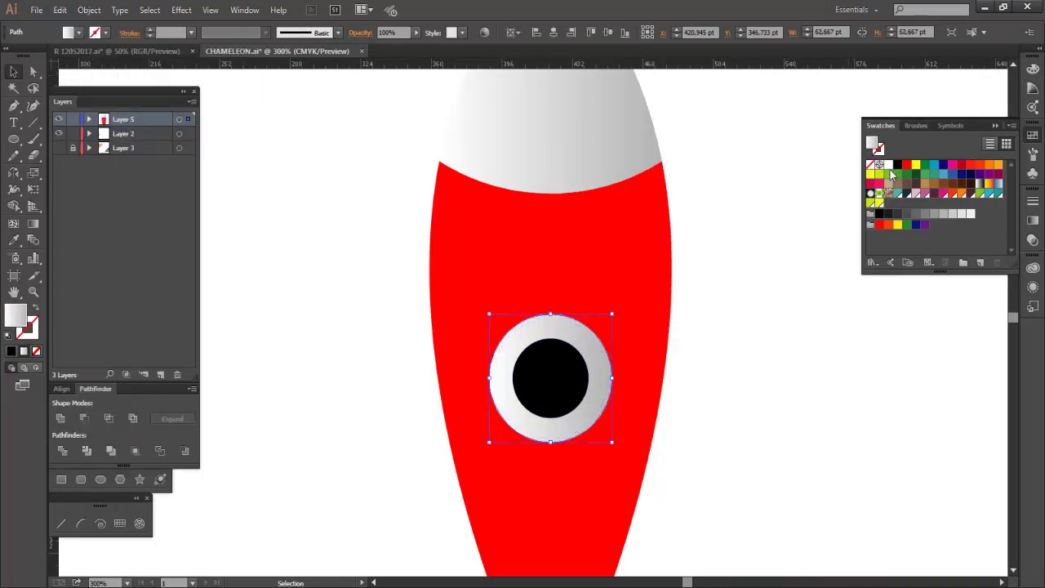
left_click(711, 365)
Step: Offset the black circle's path inward by 3 pt and fill the new inner circle medium grey
left_click(550, 379)
left_click(89, 10)
mouse_move(204, 289)
left_click(295, 338)
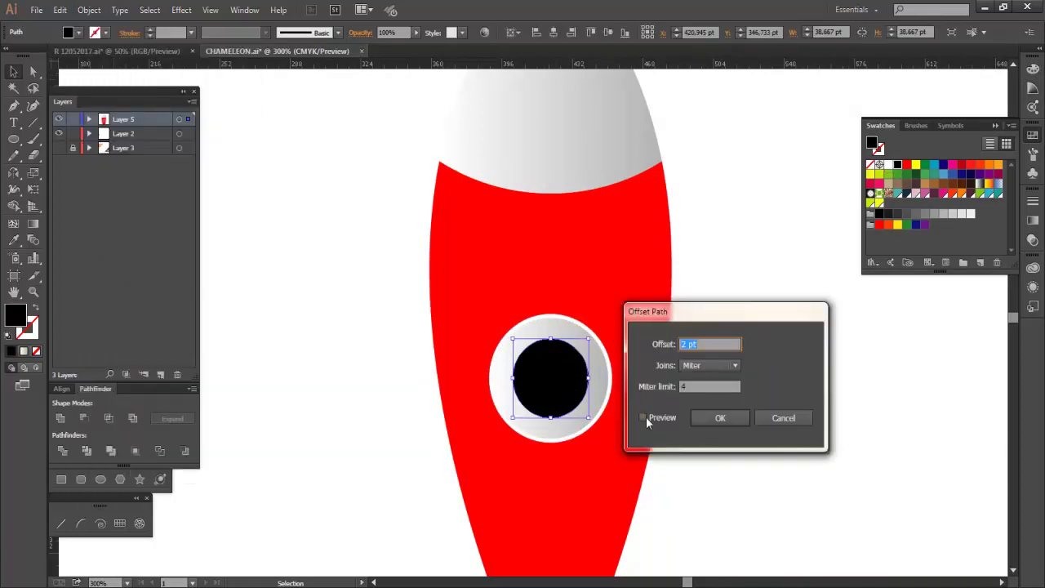
key("Up")
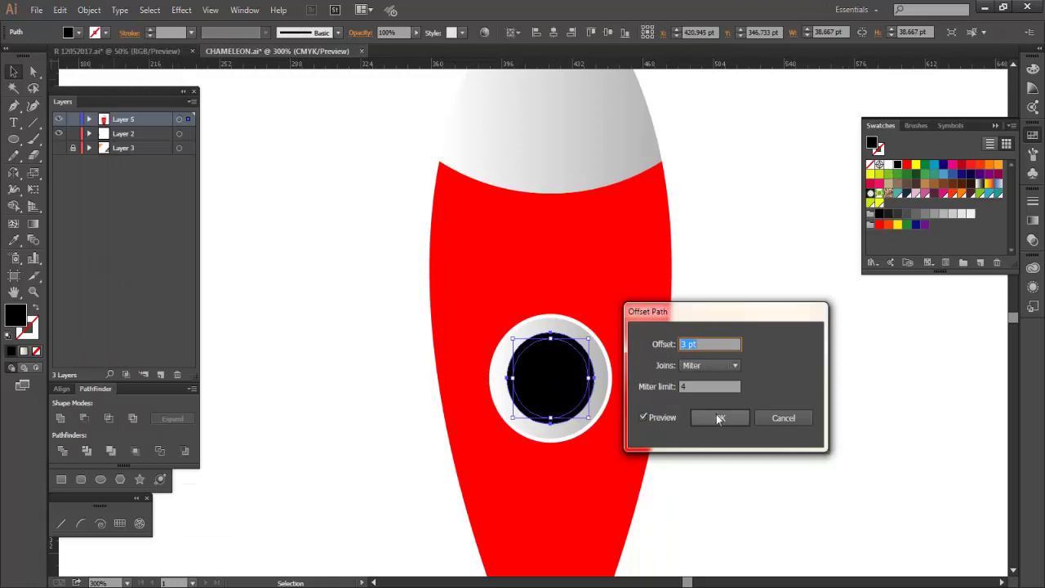
key("Down")
key("Down")
key("Down")
key("Down")
key("Down")
key("Down")
key("Return")
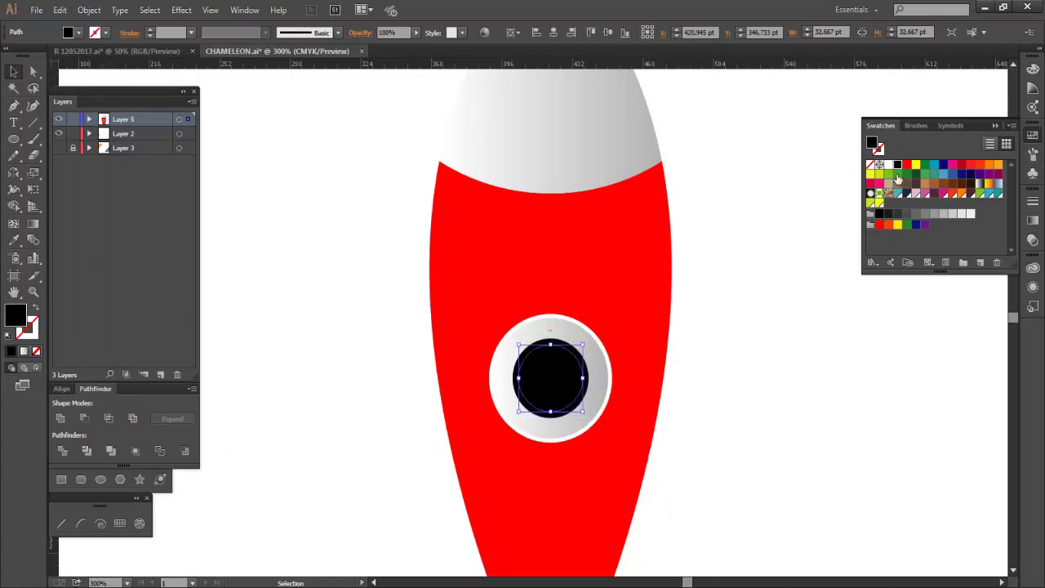
left_click(933, 215)
key("ctrl+shift+a")
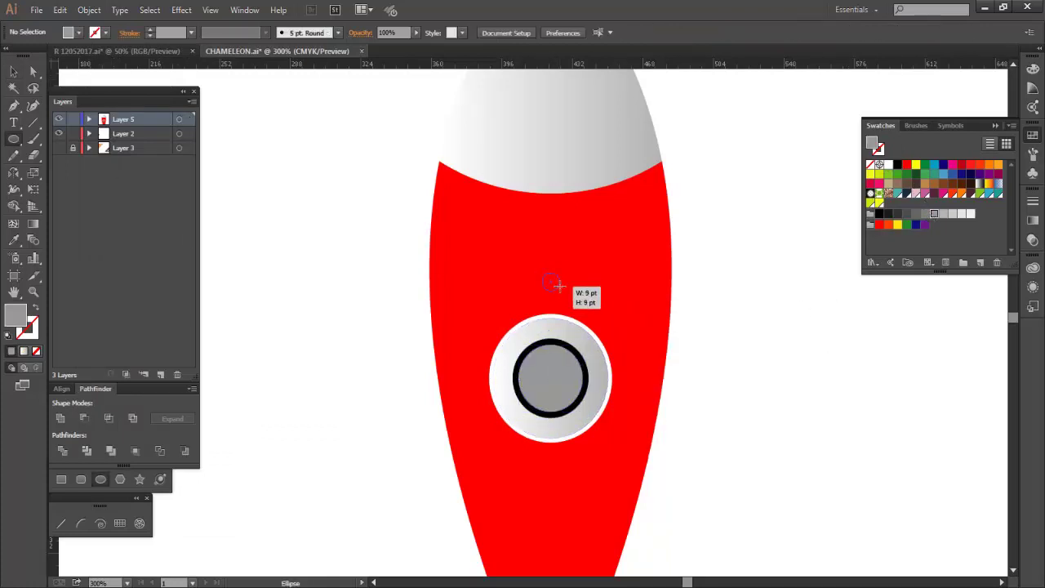
Step: Draw a small black circle about 5.9 pt wide on the gradient ring, directly above the black ring
left_click_drag(559, 284, 569, 310)
left_click(14, 72)
scroll(554, 331, "up", 3)
scroll(887, 413, "down", 2)
Step: Place a horizontal and a vertical guide through the centre of the grey window circle
left_click(544, 378)
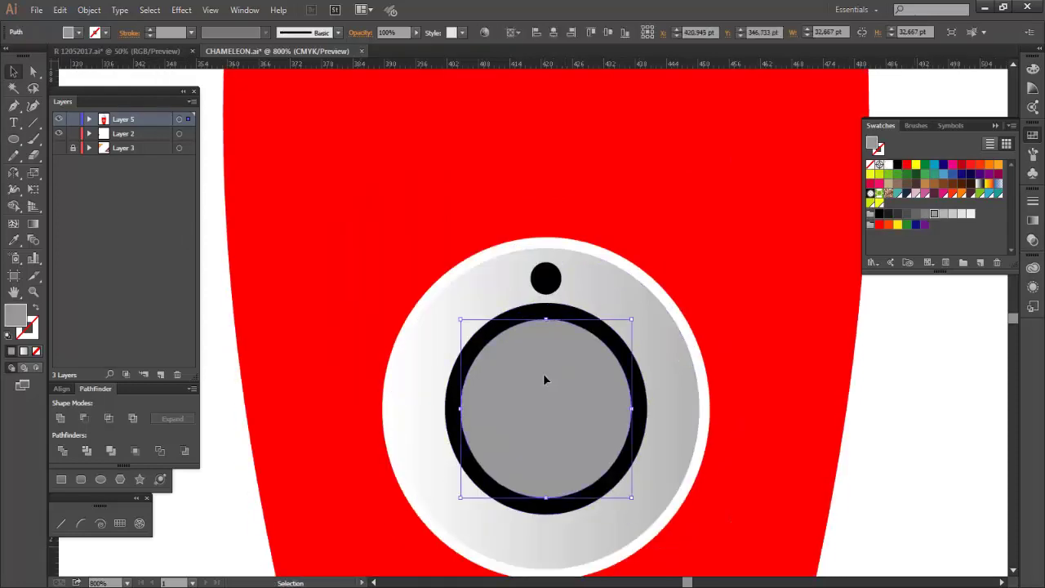
left_click_drag(588, 64, 618, 408)
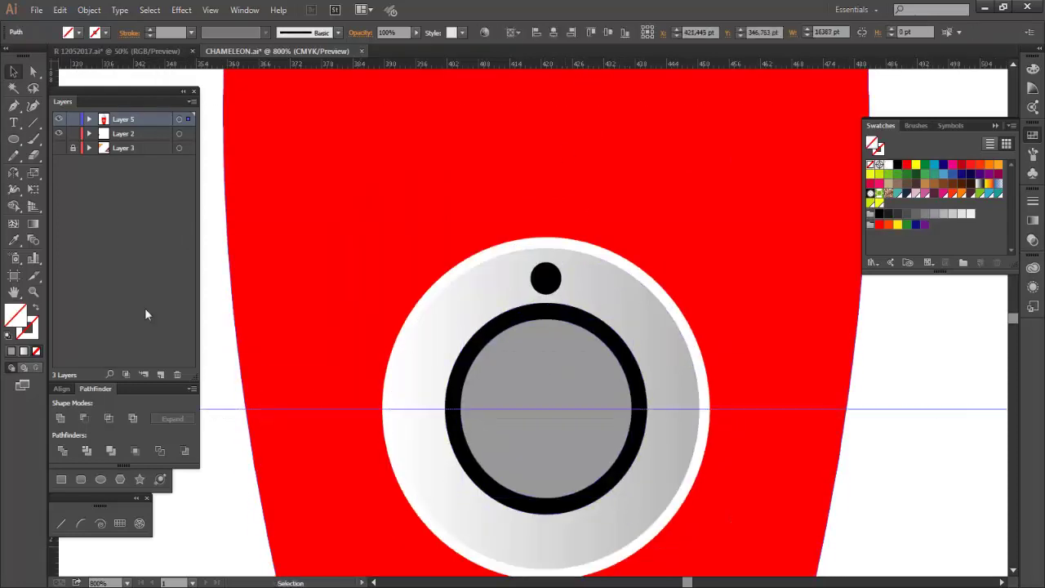
left_click_drag(524, 350, 541, 336)
Step: Rotate copies of the small black circle around the guide intersection until twelve evenly spaced dots ring the window
left_click(555, 282)
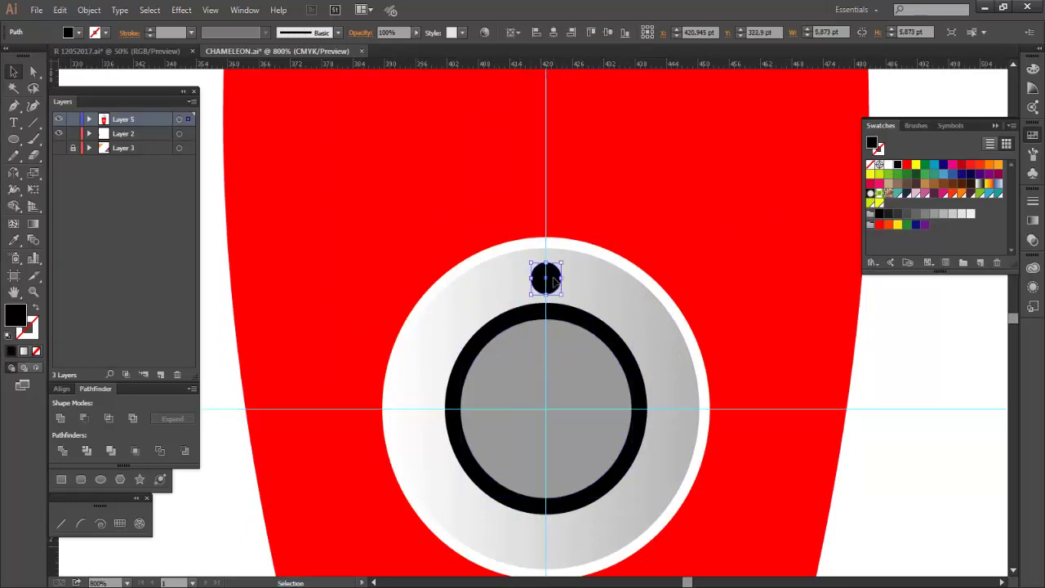
left_click(13, 173)
scroll(547, 408, "up", 2)
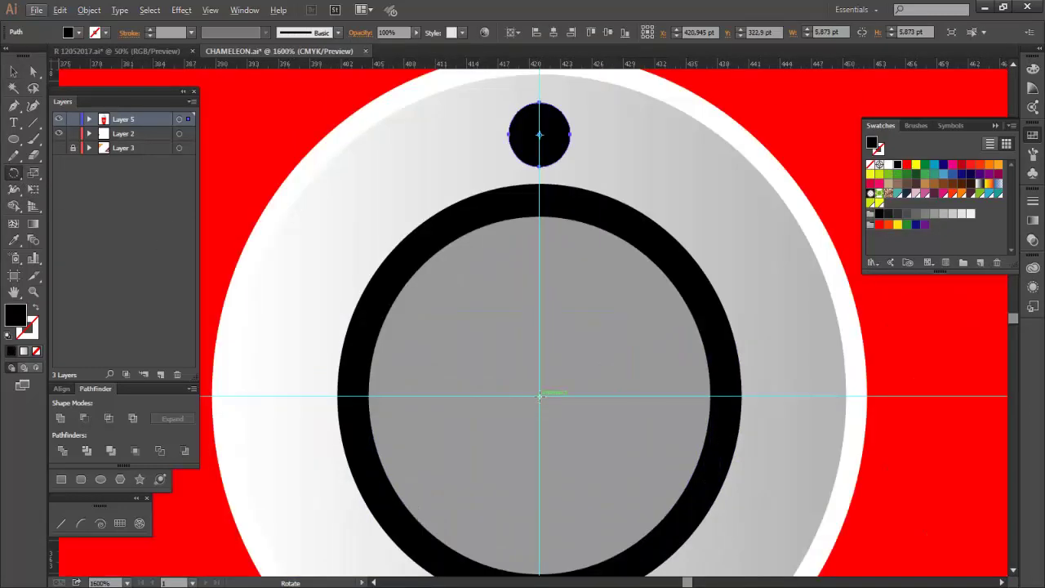
left_click(546, 408, "alt")
left_click(770, 409)
key("ctrl+d")
key("ctrl+d")
key("ctrl+d")
key("ctrl+d")
key("ctrl+d")
key("ctrl+d")
key("ctrl+d")
key("ctrl+d")
key("ctrl+d")
key("ctrl+d")
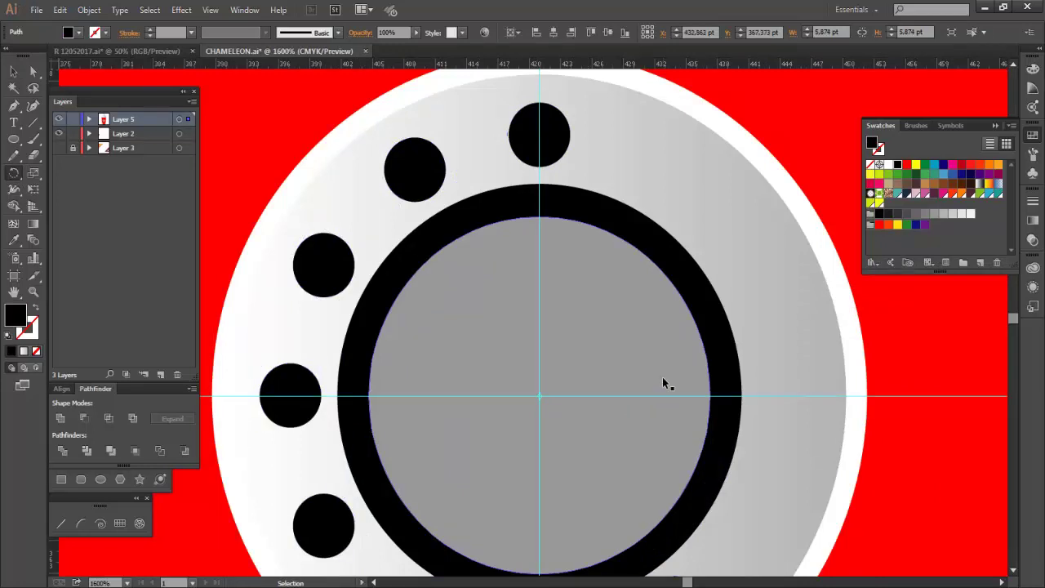
scroll(476, 291, "down", 2)
left_click(10, 73)
left_click(722, 402)
Step: Draw a black circle as wide as the rocket's base over its lower end and centre it horizontally
scroll(721, 400, "down", 4)
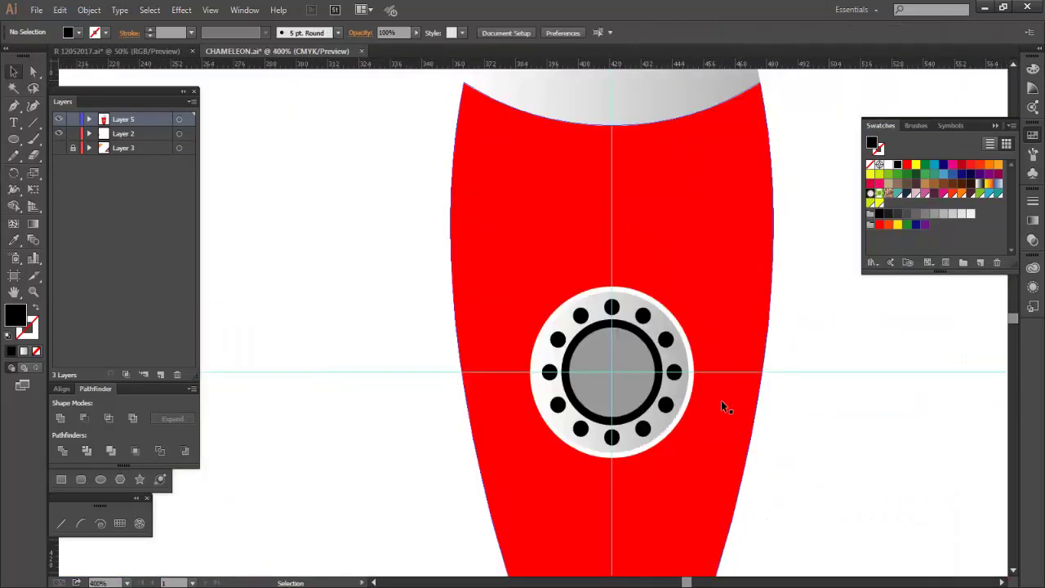
scroll(675, 362, "down", 3)
key("l")
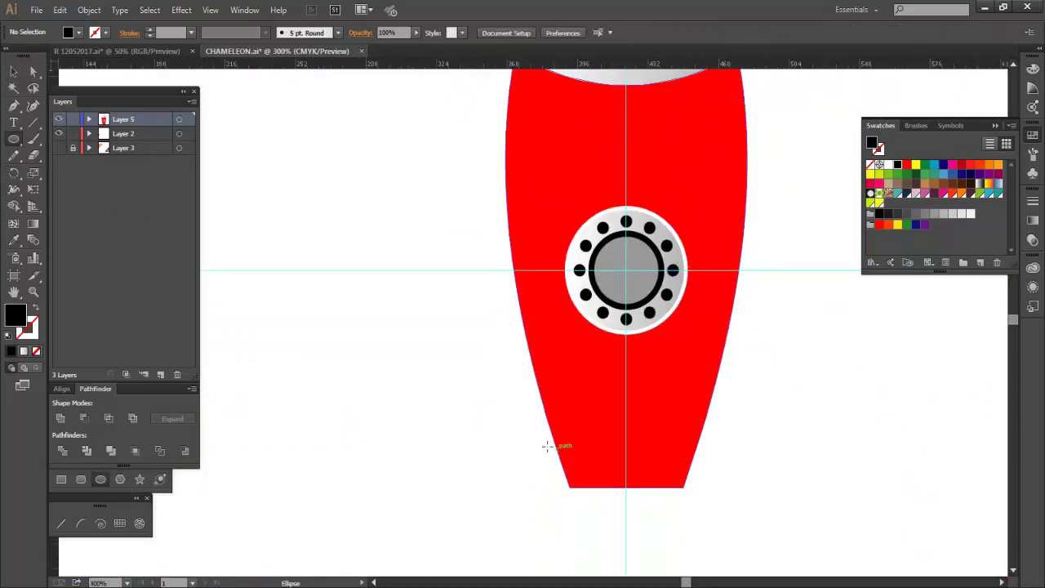
mouse_move(547, 445)
left_mouse_down()
mouse_move(659, 558)
mouse_move(674, 507)
left_mouse_up()
left_click(552, 31)
left_click(39, 309)
left_click(33, 311)
left_click(833, 482)
Step: Draw a black rounded rectangle about 31 by 31 pt, centre it horizontally and move it over the black circle's lower edge
scroll(833, 483, "down", 2)
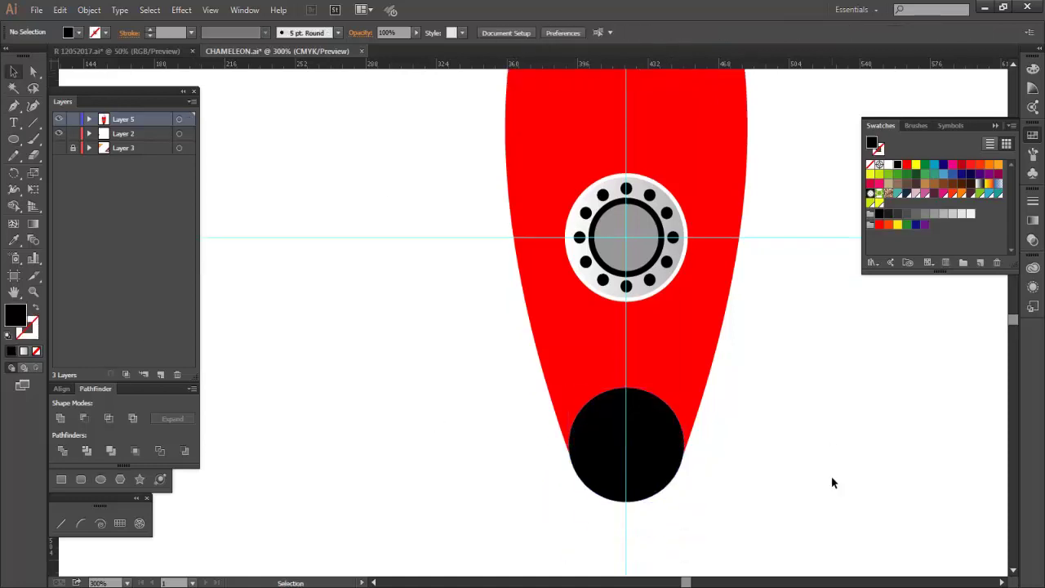
left_click(81, 479)
scroll(735, 385, "down", 1)
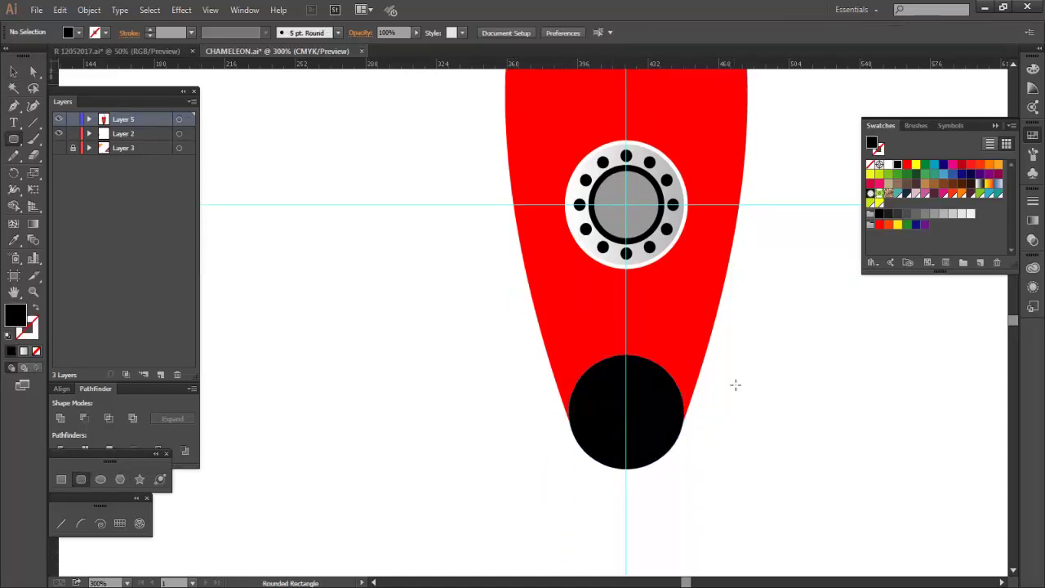
left_click_drag(801, 448, 801, 449)
left_click(553, 32)
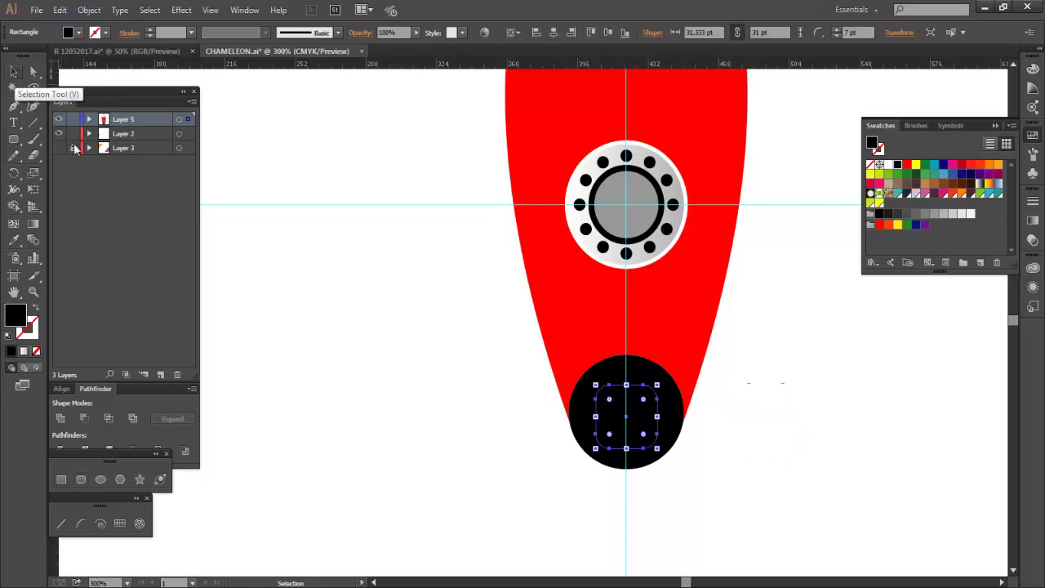
left_click(73, 147)
key("ctrl+shift+a")
left_click_drag(650, 472, 652, 467)
Step: Apply a Transform effect to the rounded rectangle with 80% horizontal and vertical scale, 10 pt vertical move and three copies
left_click(181, 11)
mouse_move(245, 119)
left_click(354, 168)
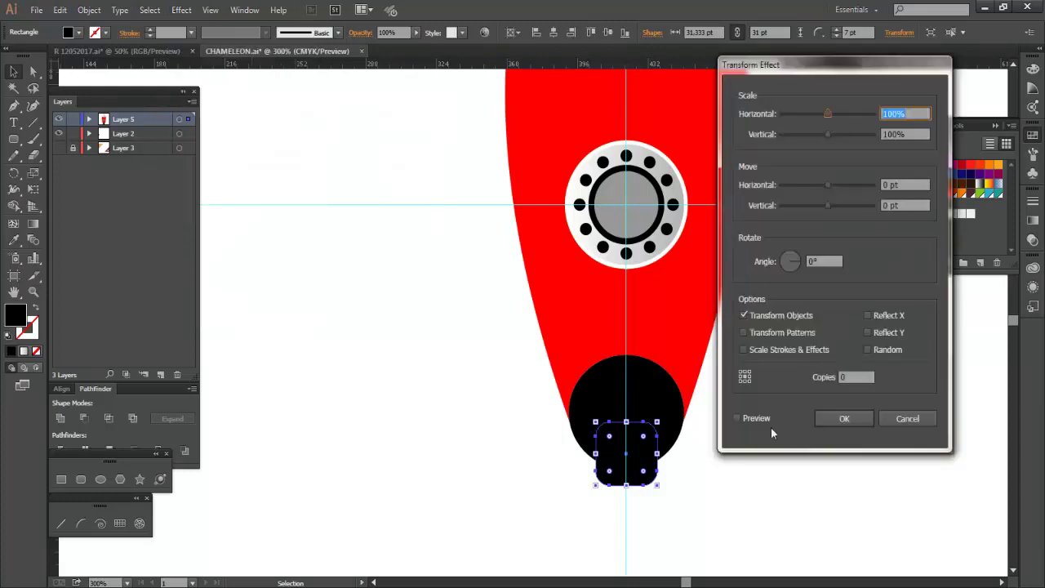
left_click(882, 205)
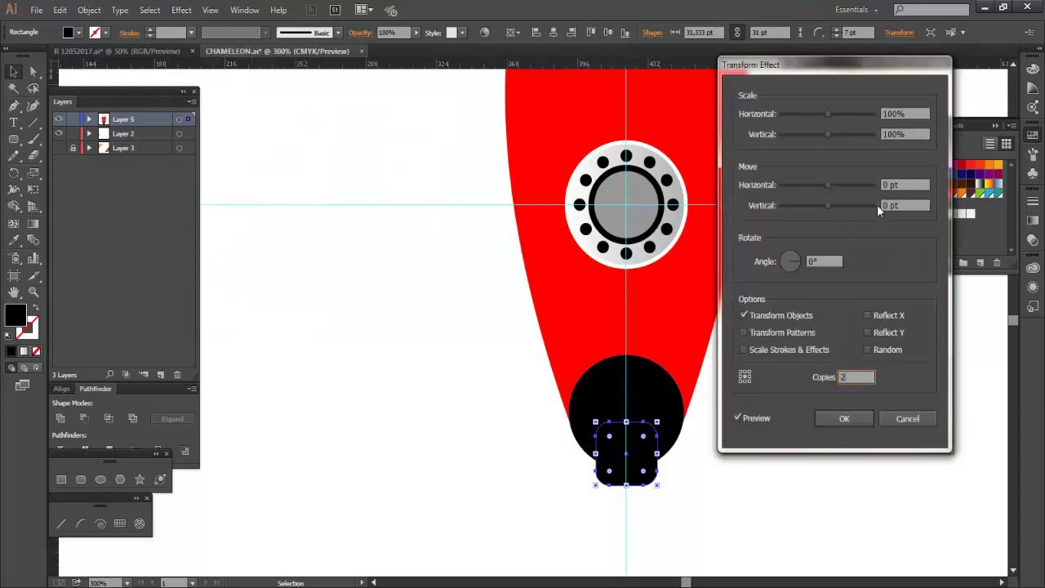
key("shift+Up")
left_click_drag(915, 114, 859, 117)
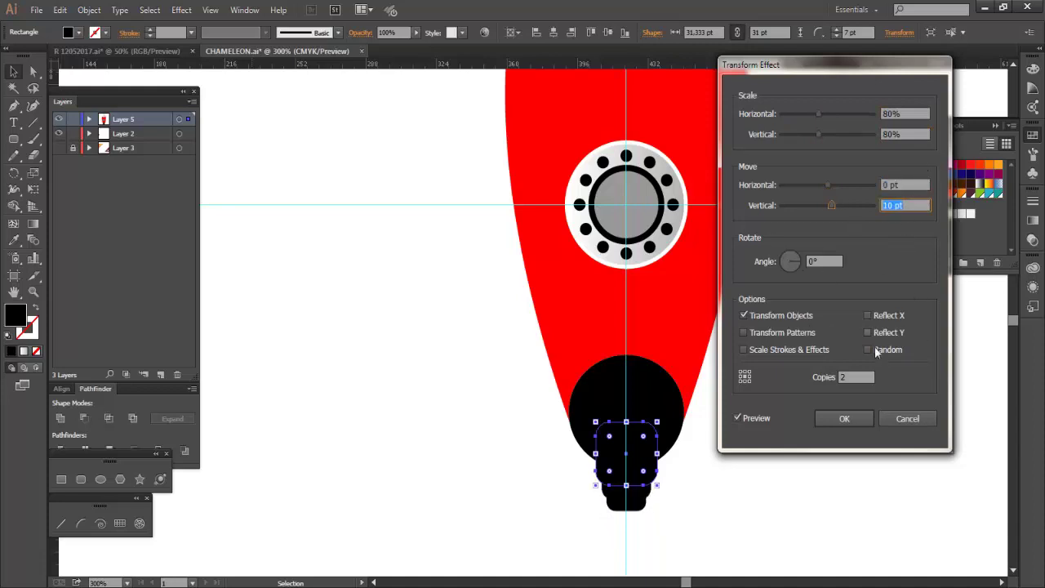
left_click(857, 422)
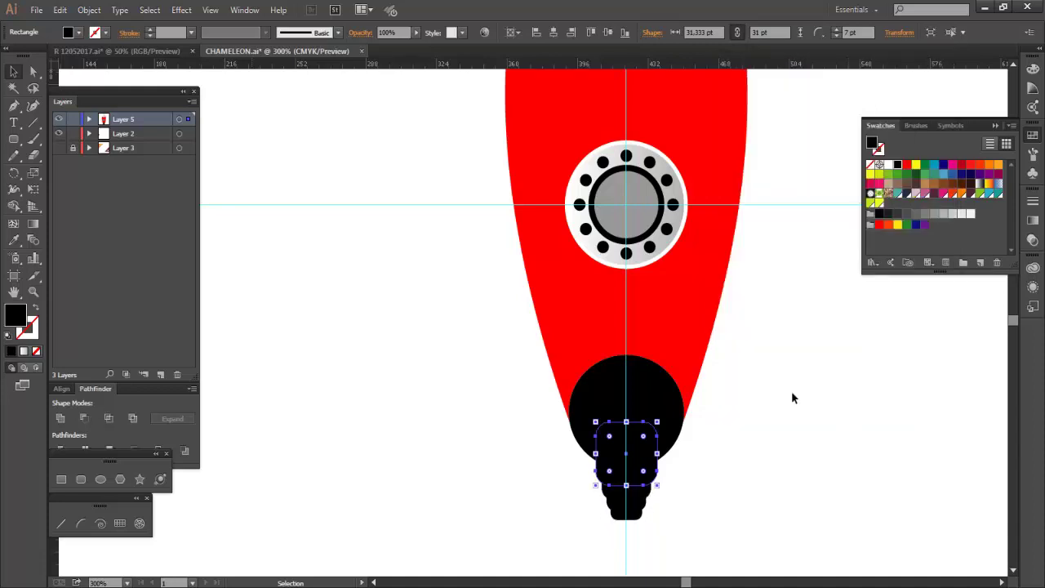
Step: Expand the appearance of the stepped nozzle shape and move it up about 6 pt into the black circle
left_click(89, 10)
left_click(106, 137)
left_click(781, 417)
left_click(626, 498)
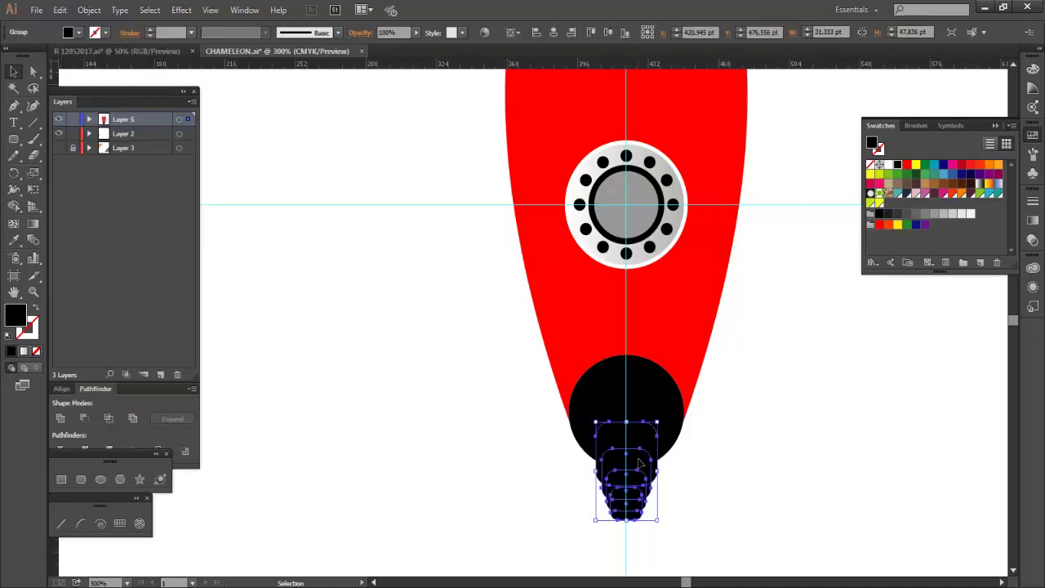
left_click_drag(626, 499, 626, 486)
left_click(748, 464)
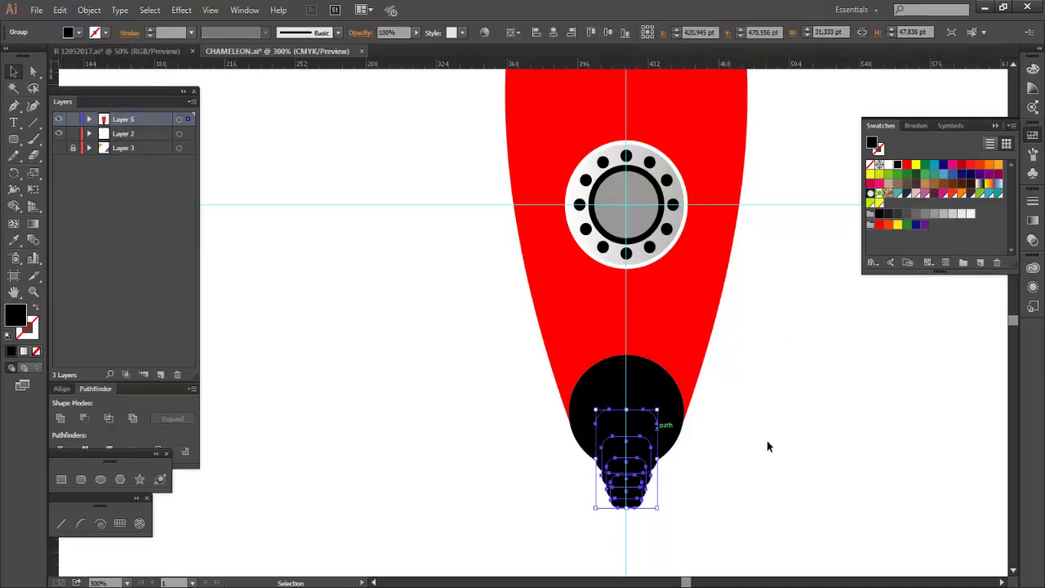
scroll(769, 439, "down", 1)
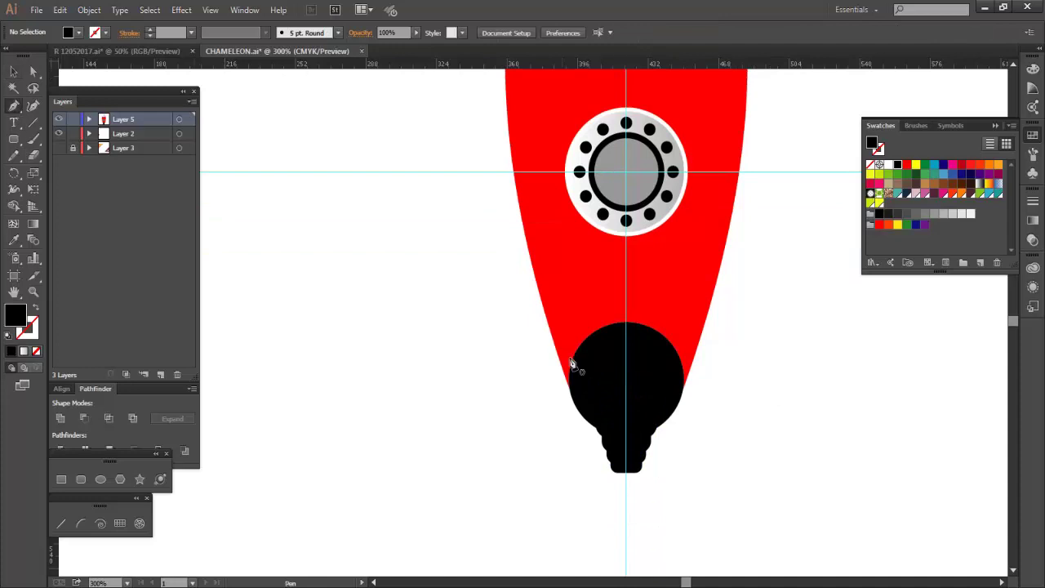
left_click(589, 343)
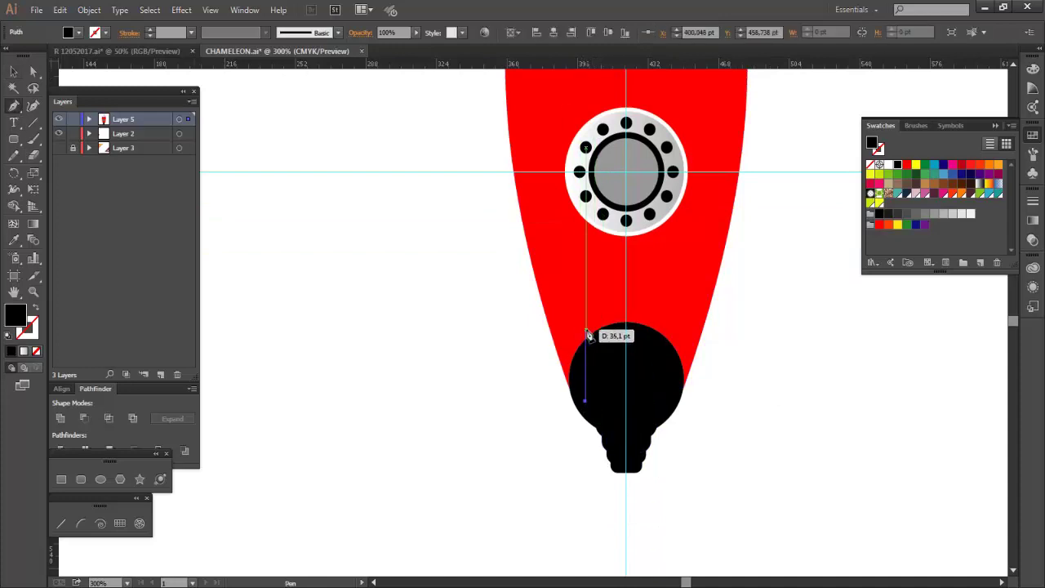
left_click(574, 514)
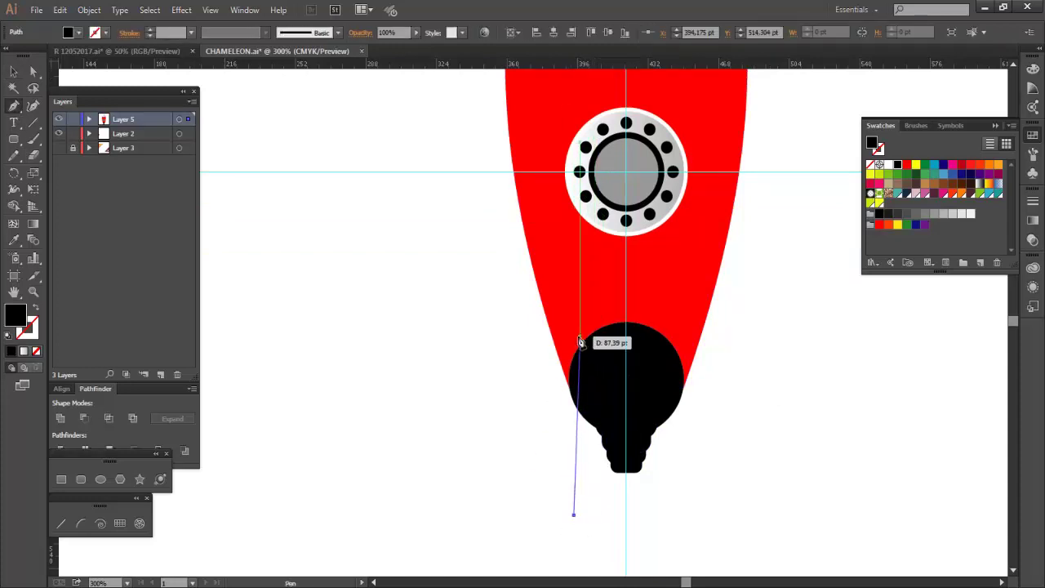
left_click_drag(683, 240, 683, 241)
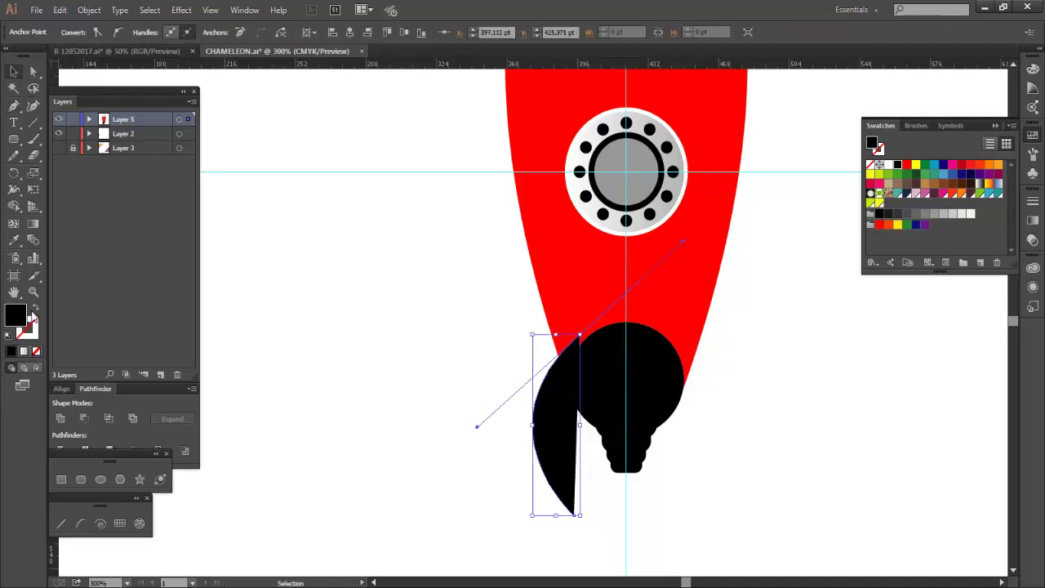
left_click(33, 314)
left_click(154, 32)
left_click(221, 161)
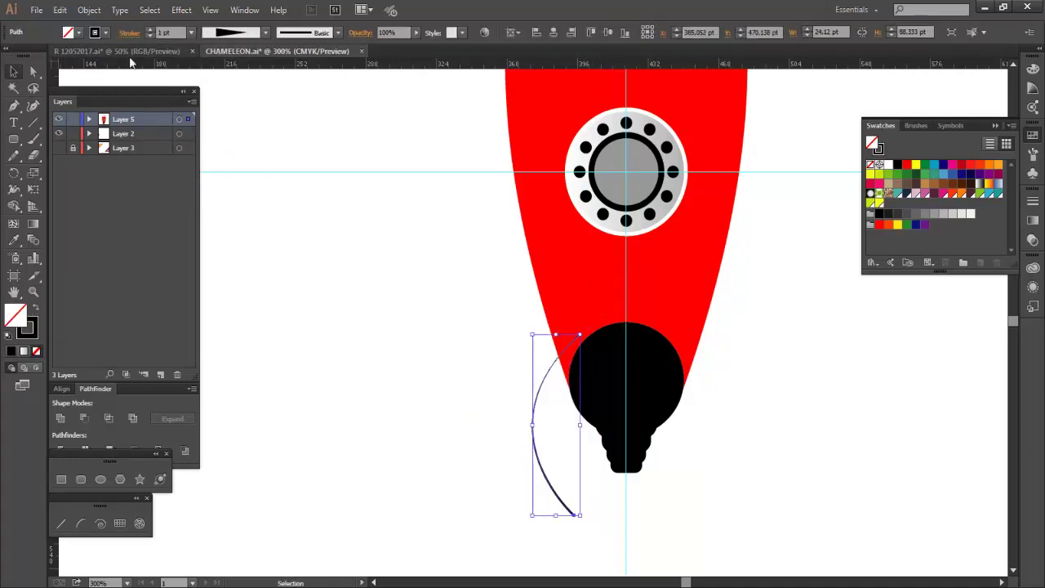
key("Delete")
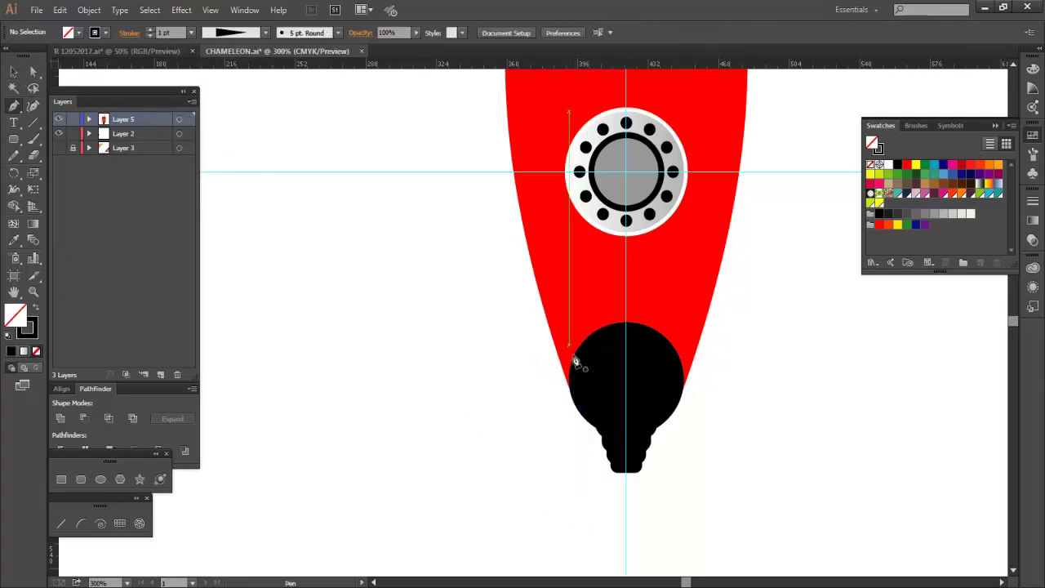
Step: Draw an unfilled, black-stroked curve bulging left from the black circle to below the nozzle, and adjust its end points and handle
left_click(575, 362)
left_click_drag(571, 511, 665, 552)
key("a")
left_click_drag(579, 299, 588, 295)
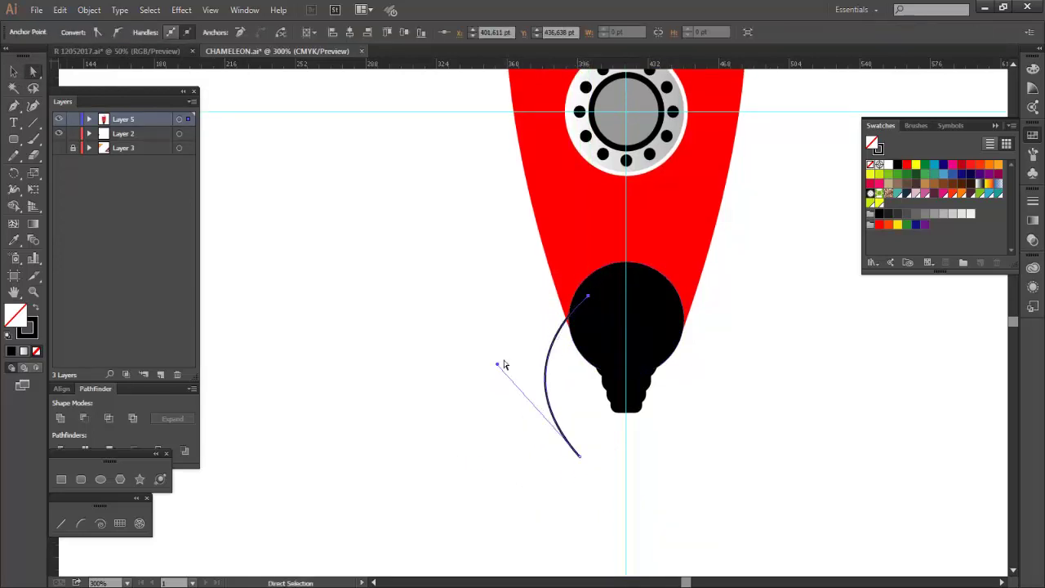
left_click_drag(579, 455, 566, 450)
left_click_drag(478, 338, 515, 341)
left_click_drag(566, 450, 567, 445)
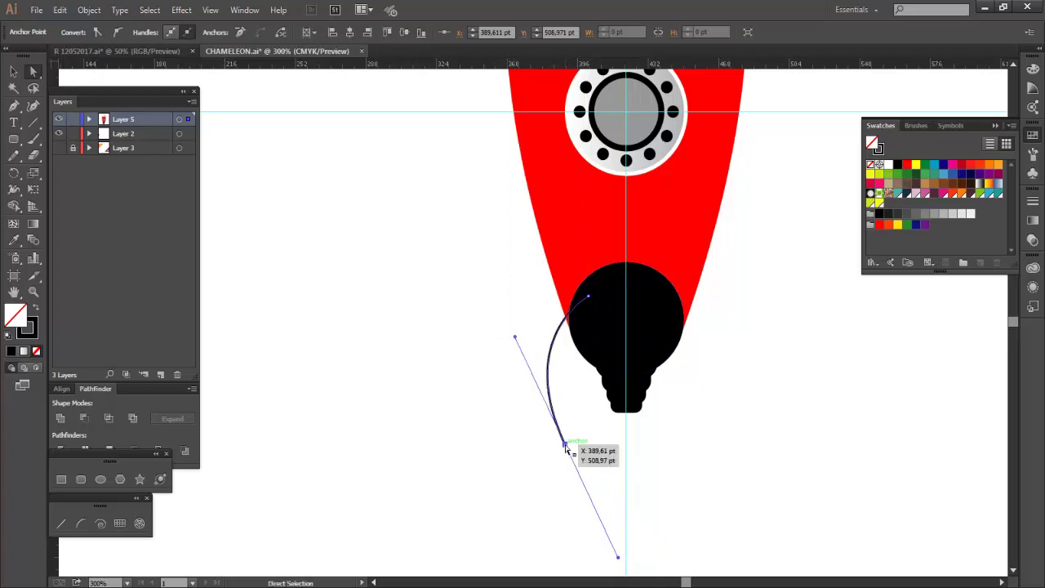
Step: Turn the curve into a thick fin by increasing its stroke weight, applying a tapered width profile and shifting it slightly down and right
left_click(14, 72)
left_click(553, 392)
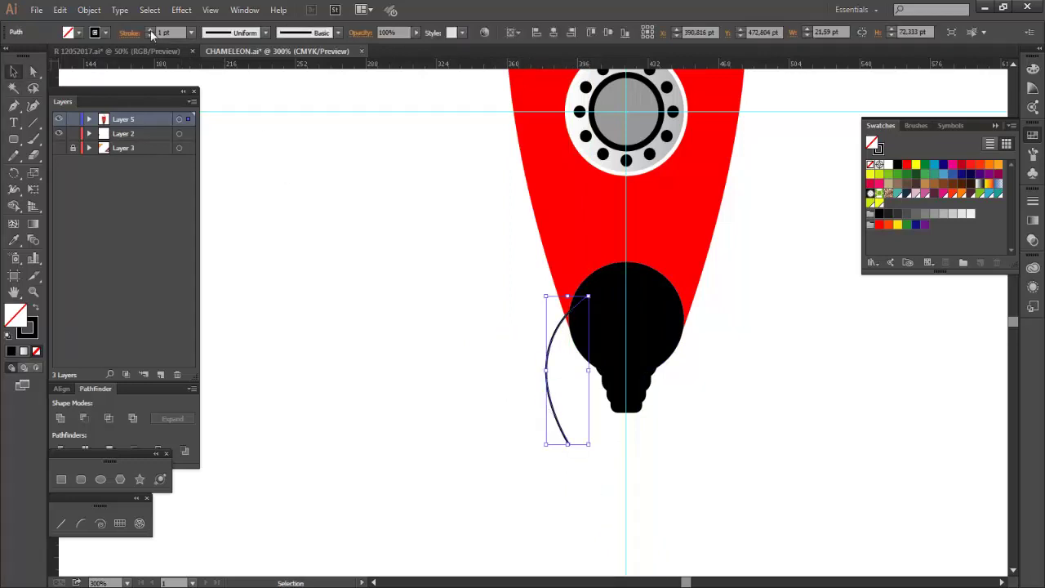
left_click(150, 29)
left_click(266, 32)
left_click(223, 153)
left_click_drag(552, 347, 554, 372)
left_click(150, 29)
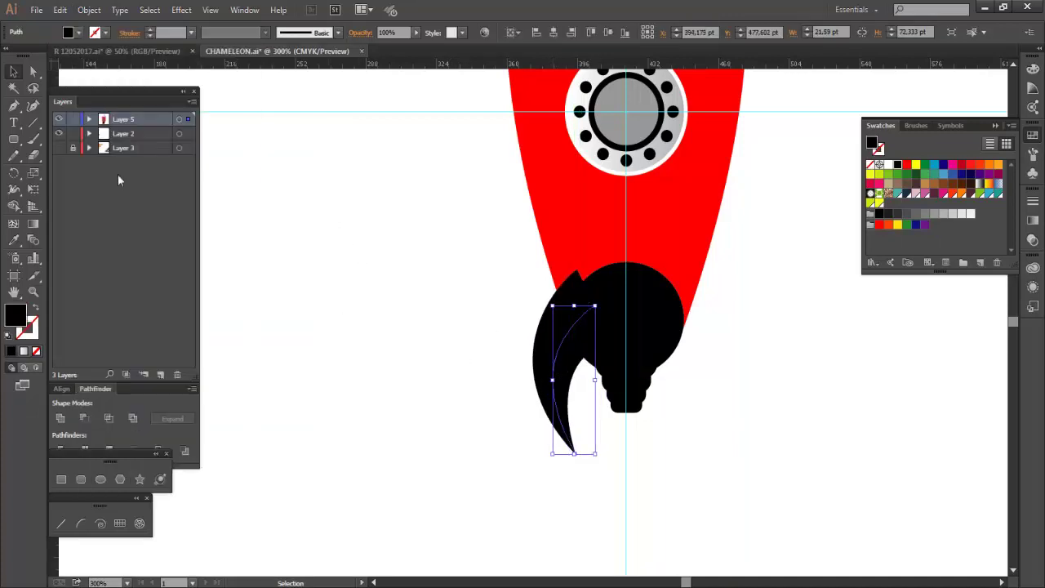
Step: Reflect a copy of the left fin across the vertical centre guide to form the right fin
left_click(14, 175)
left_click(73, 190)
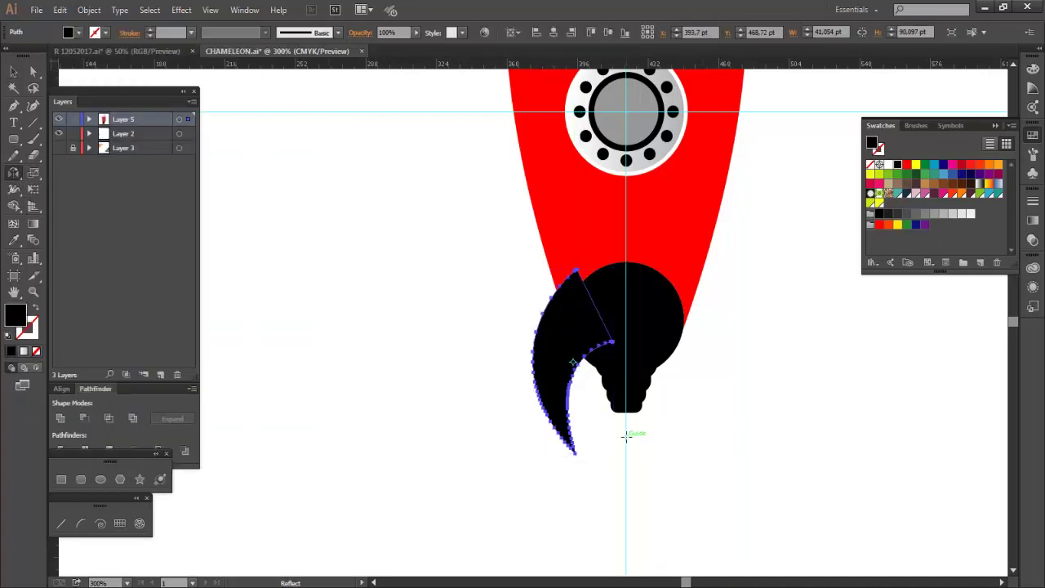
left_click(626, 431, "alt")
left_click(604, 393)
key("v")
Step: Draw a narrow vertical ellipse about 14 pt wide on the centre guide, from the black circle's top to below the nozzle, and fill it yellow
left_click(101, 480)
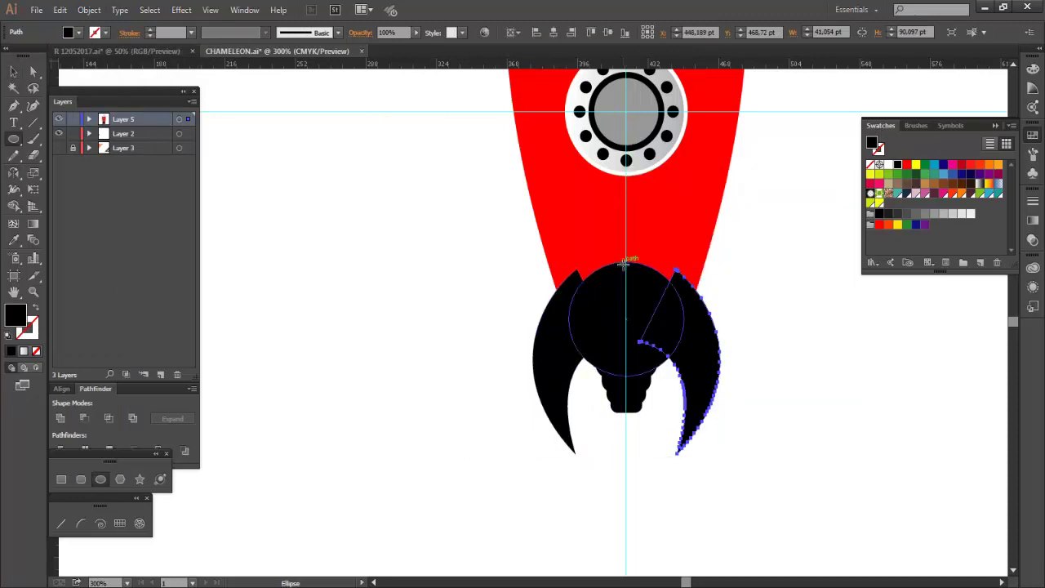
left_click_drag(613, 263, 640, 470)
key("v")
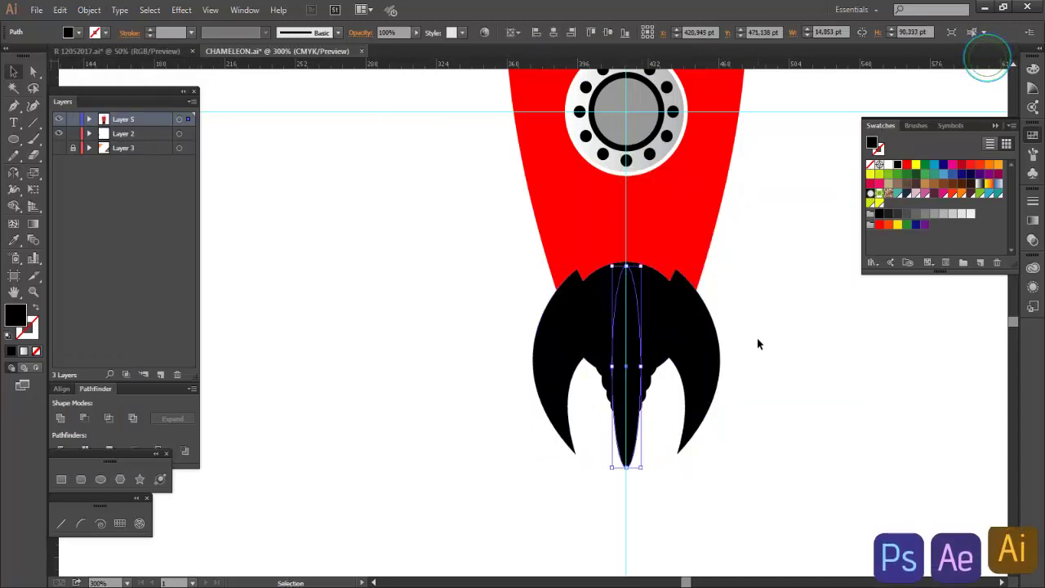
left_click(899, 225)
key("shift+c")
Step: Convert the yellow ellipse's upper and lower anchor points to corners so both ends are pointed
left_click(625, 265)
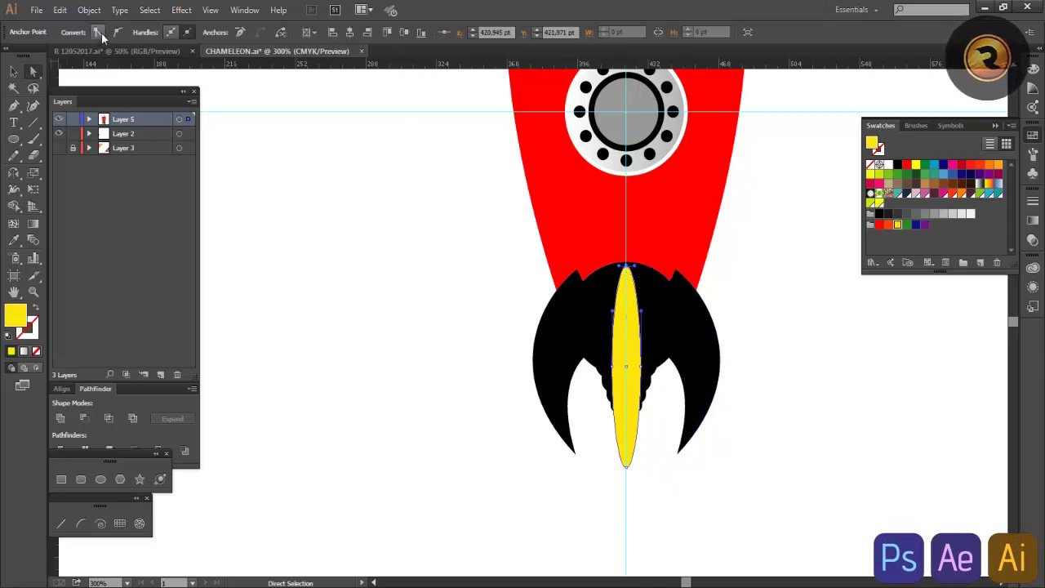
left_click(625, 467)
key("v")
left_click(781, 401)
Step: Duplicate the left fin slightly to the right, fill the copy grey and rotate it so its tip meets the original's
scroll(779, 401, "up", 5)
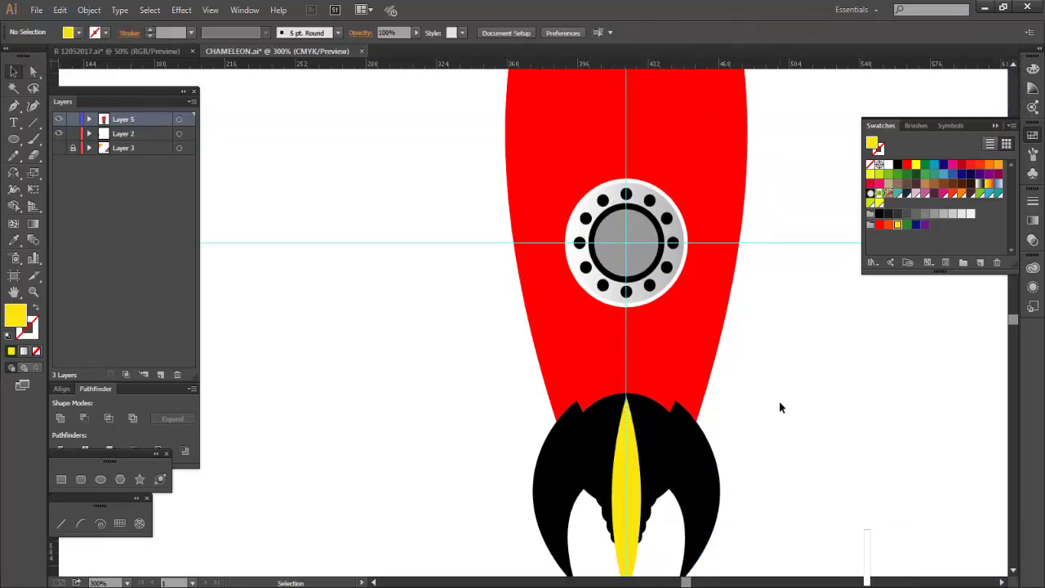
scroll(779, 408, "down", 1)
scroll(645, 441, "up", 3)
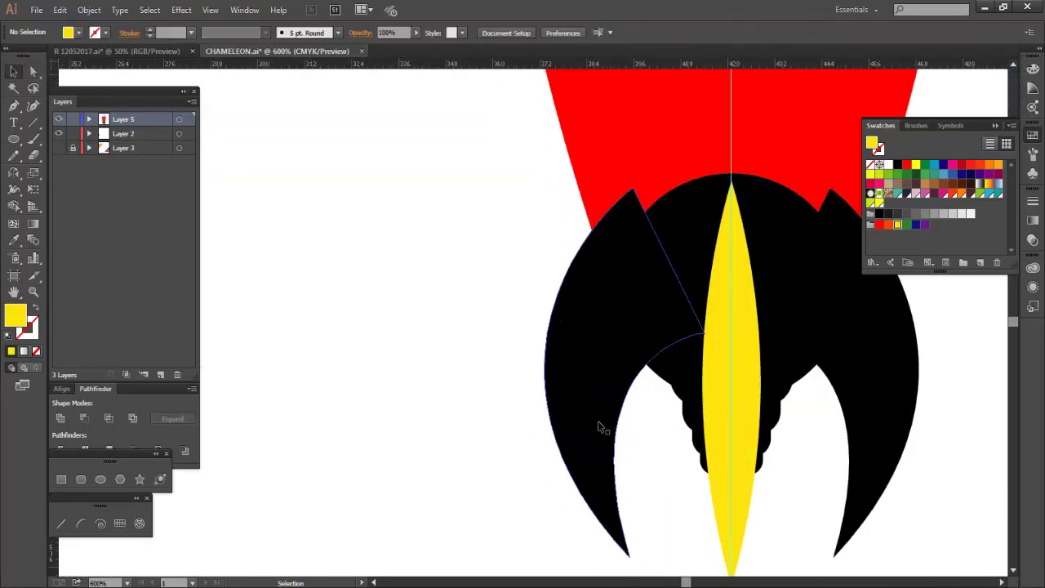
left_click(571, 382)
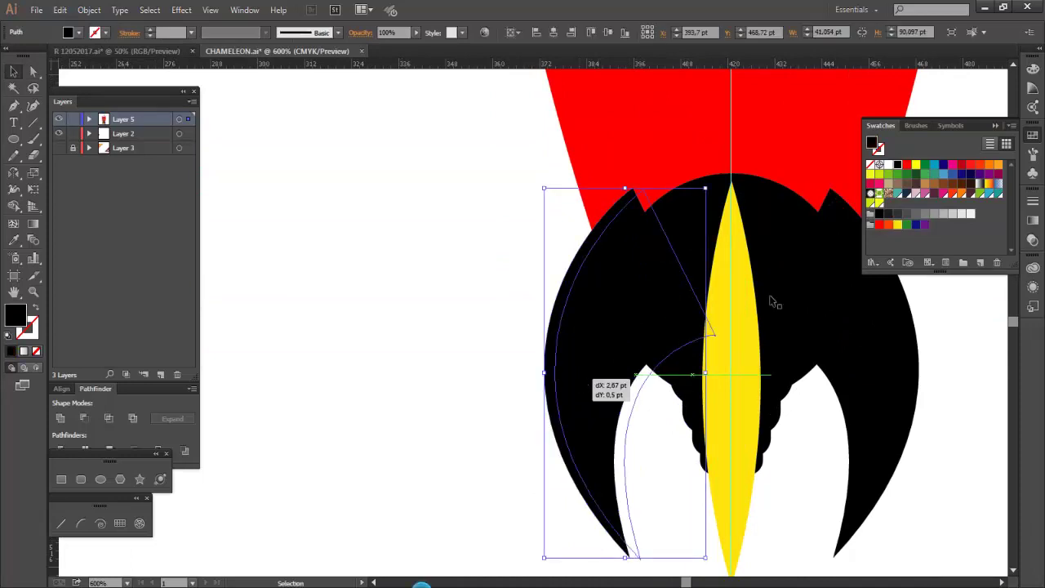
scroll(710, 447, "down", 1)
left_click_drag(720, 529, 764, 522)
scroll(723, 554, "up", 2)
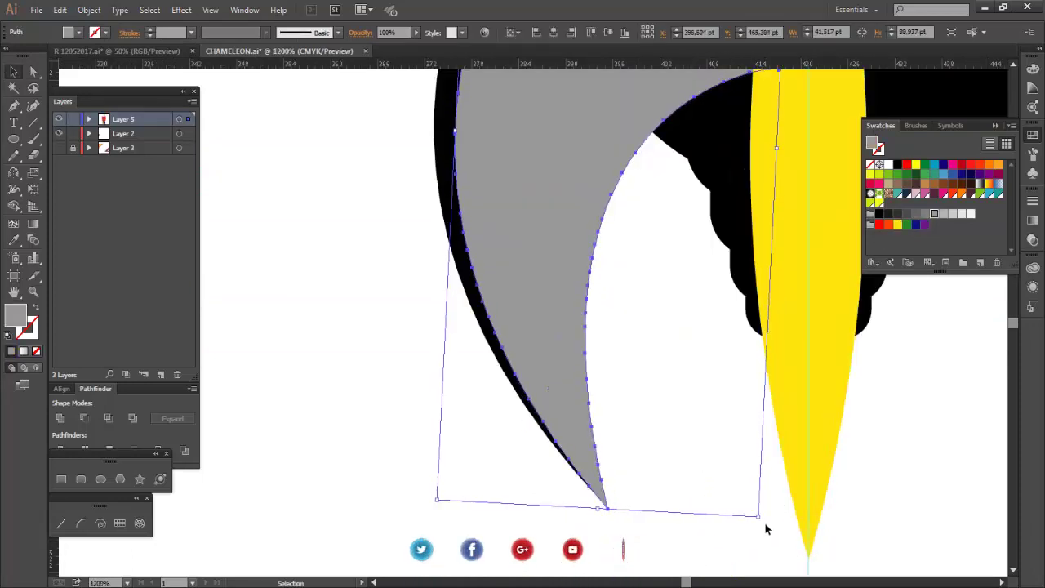
scroll(764, 522, "down", 1)
scroll(770, 373, "up", 5)
Step: Trim the left fin copy's overhang with Shape Builder, then colour the outer edge dark navy and the inner face dark grey
left_click_drag(532, 348, 582, 378)
key("shift+m")
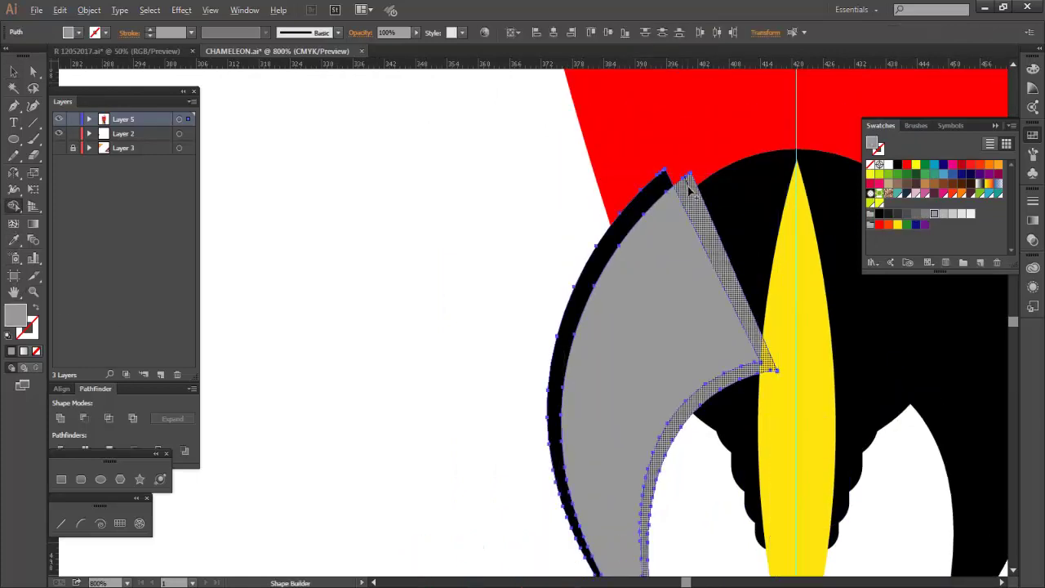
scroll(776, 326, "down", 3)
left_click(562, 225)
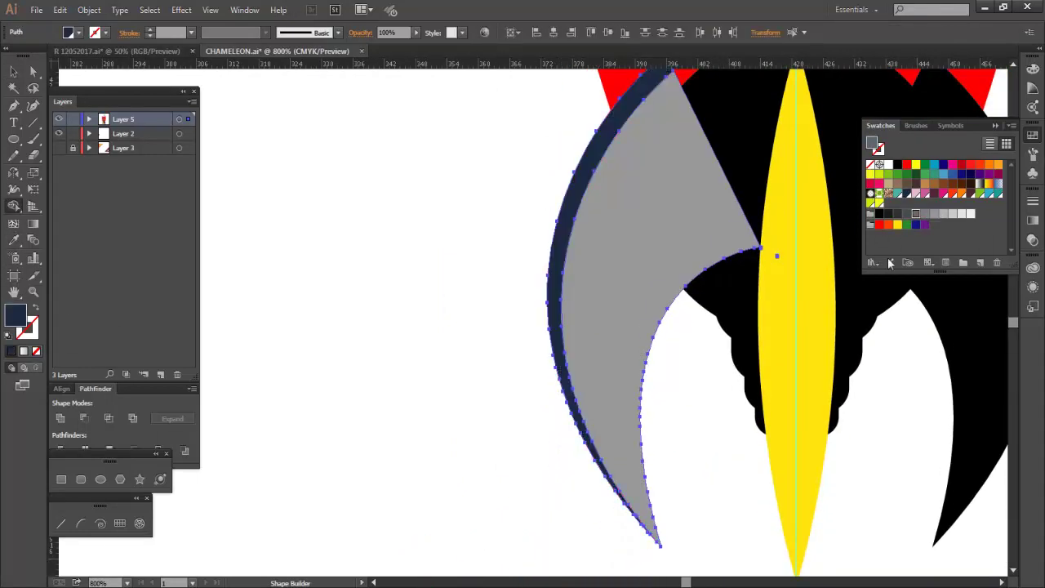
left_click(639, 359)
key("v")
left_click(394, 298)
scroll(400, 488, "down", 1)
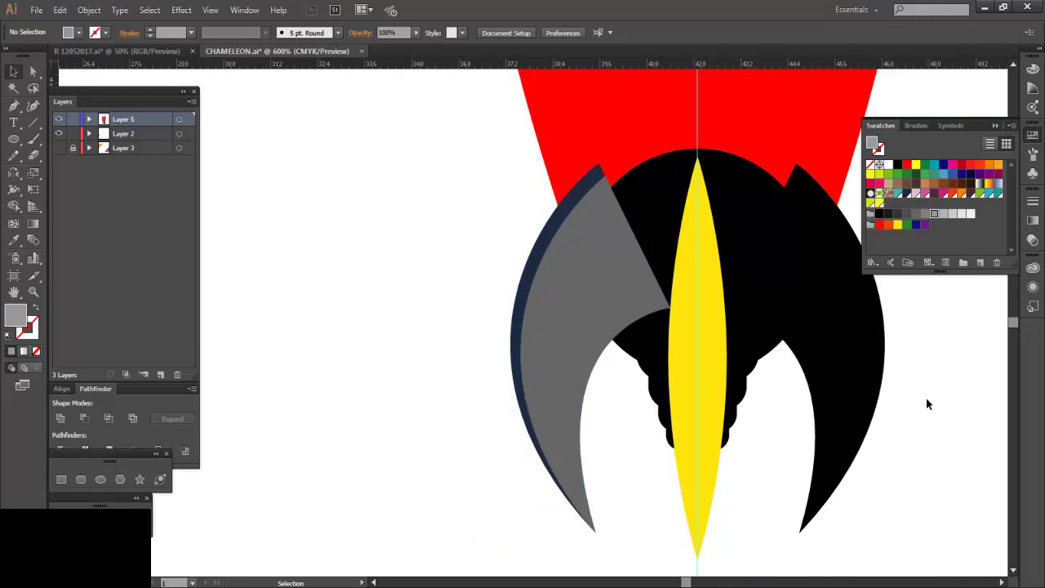
Step: Fill the right fin with medium grey
scroll(921, 396, "down", 1)
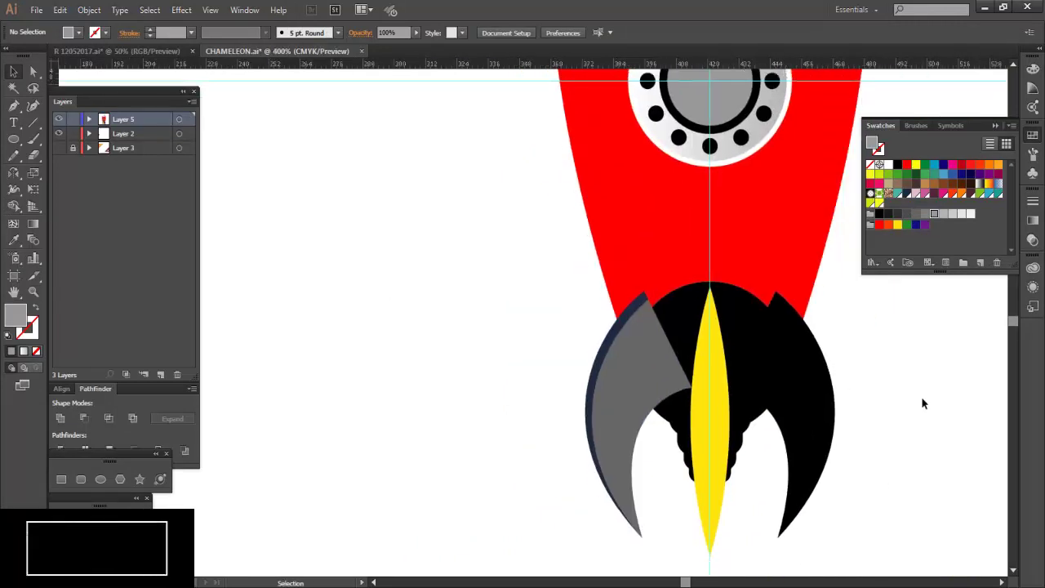
scroll(921, 396, "right", 1)
left_click(788, 359)
left_click(925, 214)
left_click(895, 366)
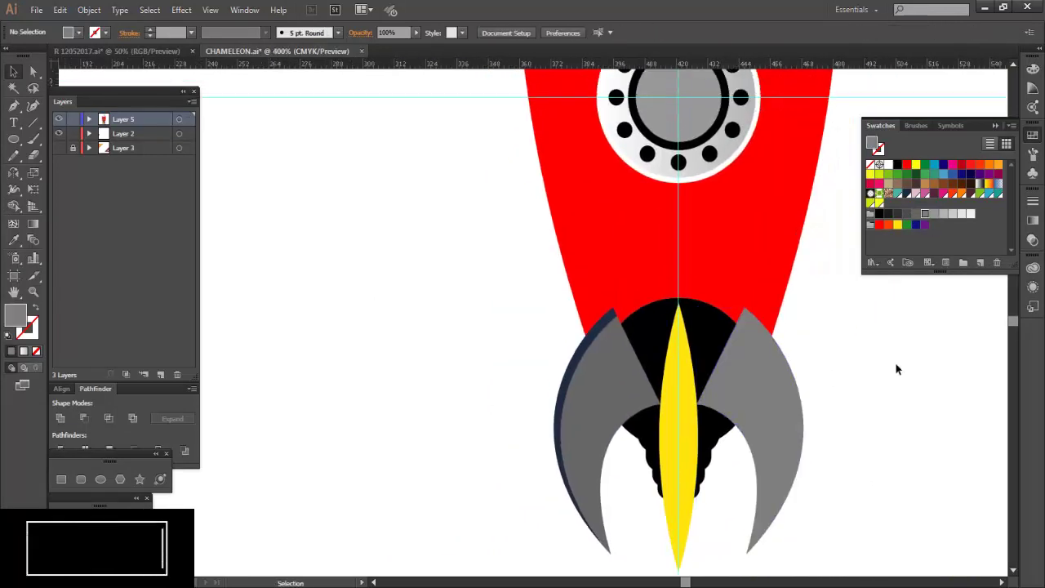
Step: Duplicate the right fin about 3 pt higher and slightly to the right, filling the copy dark grey
scroll(896, 368, "right", 2)
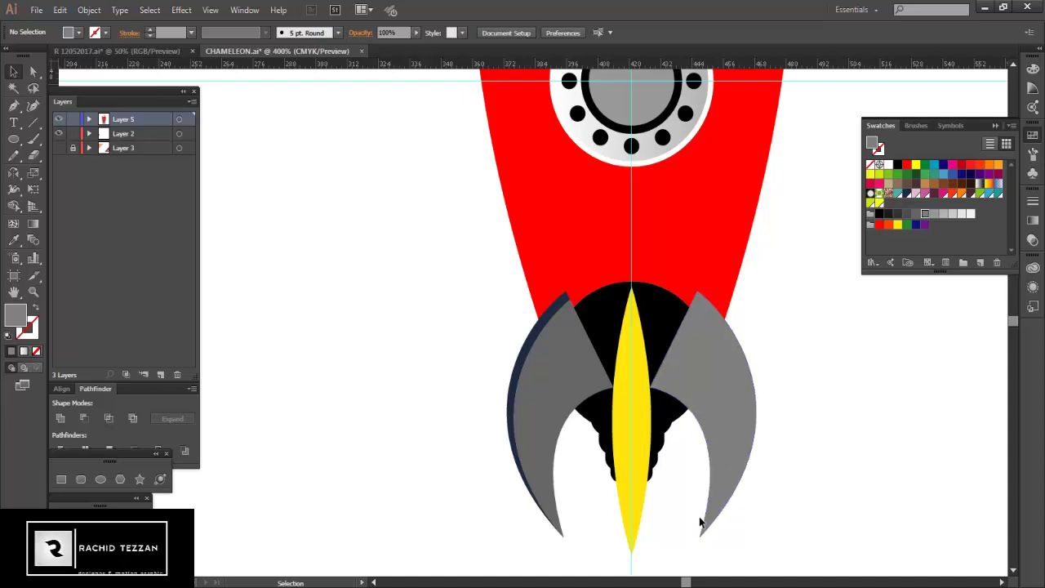
scroll(693, 504, "up", 1)
left_click(735, 402)
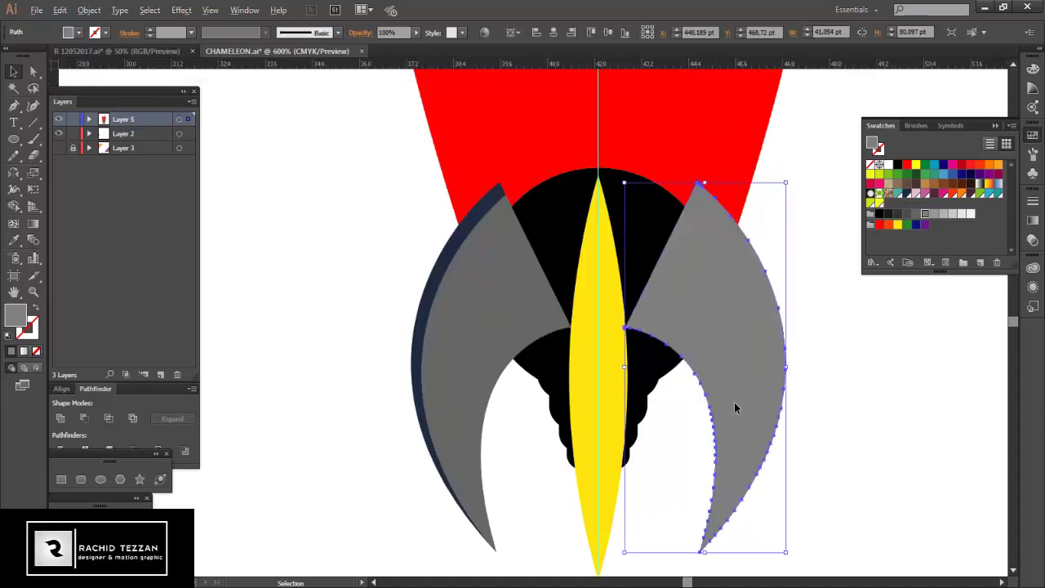
left_click_drag(734, 401, 717, 492)
scroll(717, 493, "up", 2)
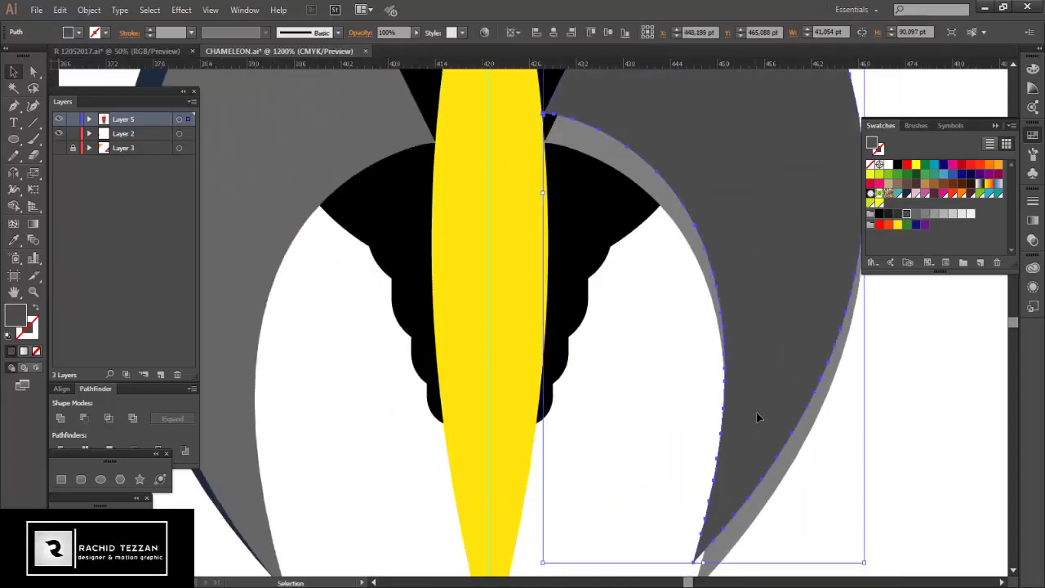
scroll(765, 424, "down", 2)
scroll(768, 429, "up", 1)
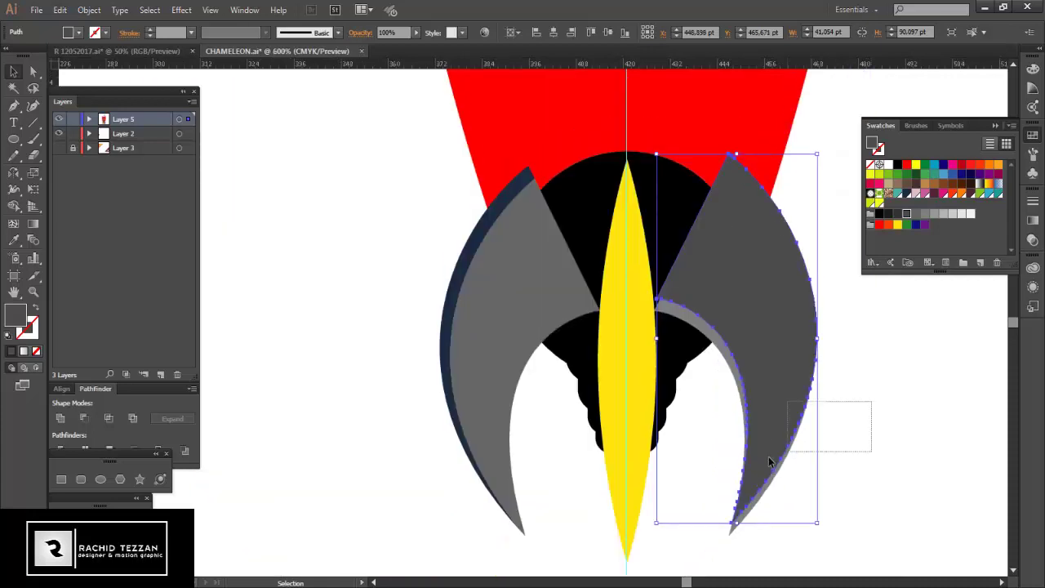
Step: Clean up the overlapping right fins with Shape Builder, merging the outer sliver into the dark face and keeping a light inner edge
key("shift+m")
scroll(772, 498, "up", 1)
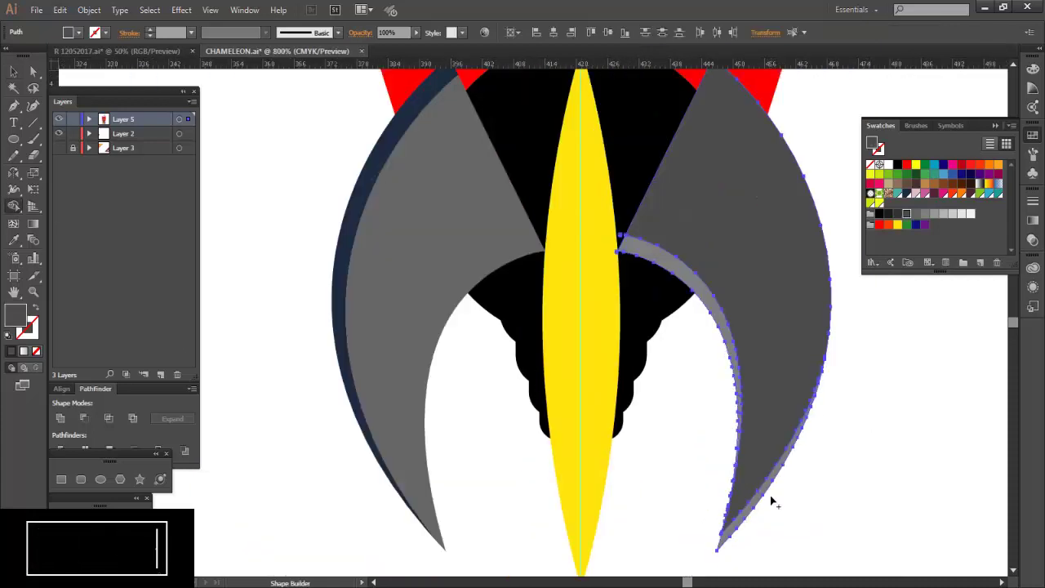
scroll(776, 500, "up", 1)
scroll(777, 499, "down", 1)
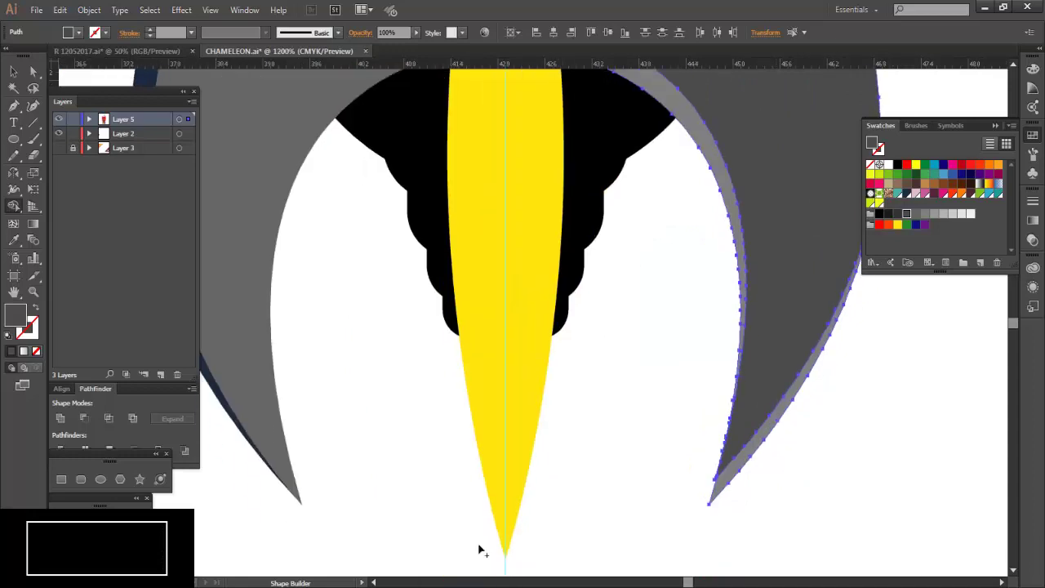
scroll(710, 504, "up", 1)
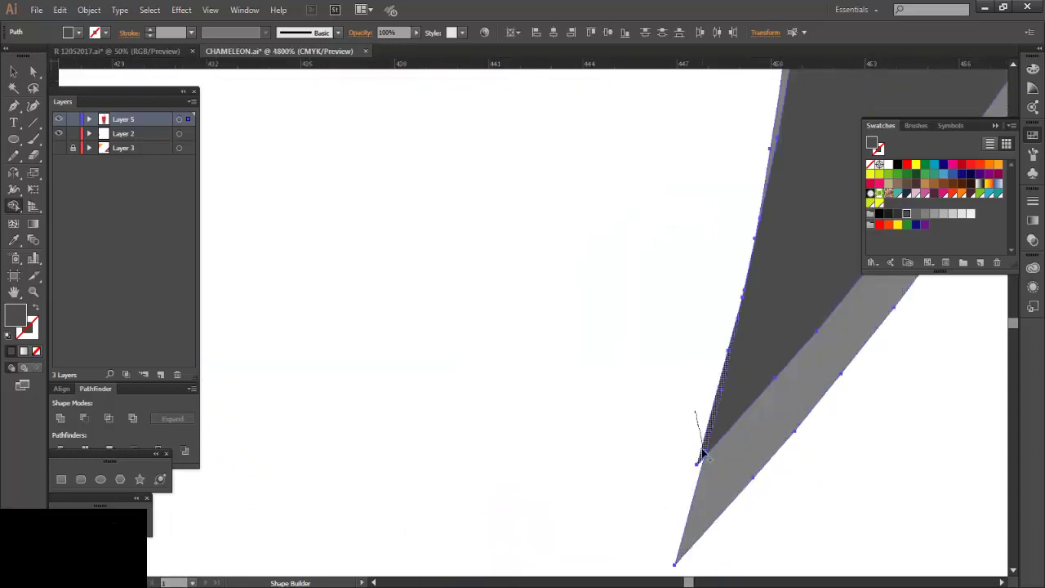
scroll(700, 441, "down", 2)
scroll(699, 452, "down", 2)
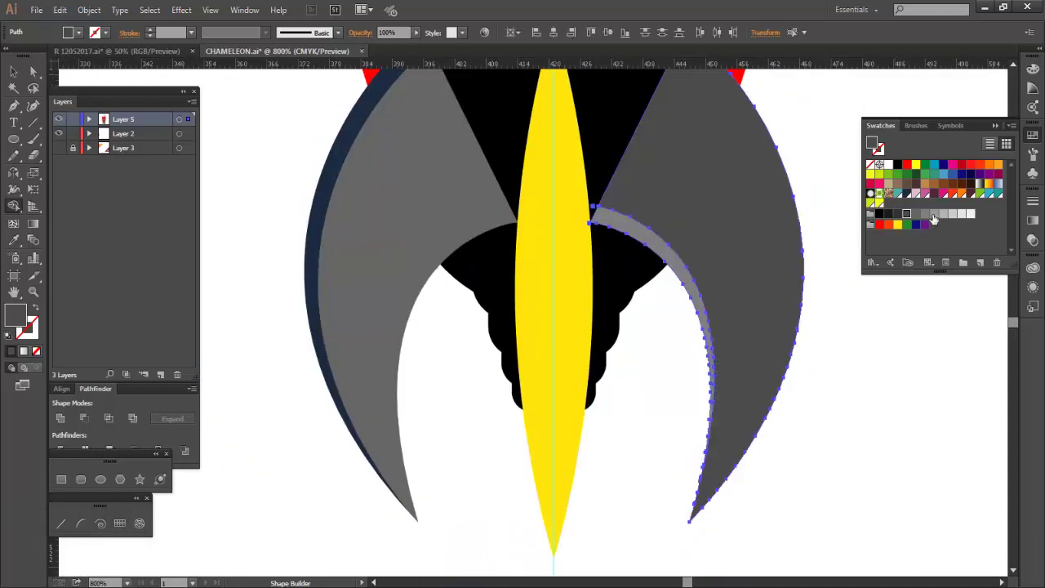
key("v")
key("ctrl+shift+a")
Step: Recolour the red rocket body with the gradient sampled from the black hexagon
scroll(744, 392, "down", 2)
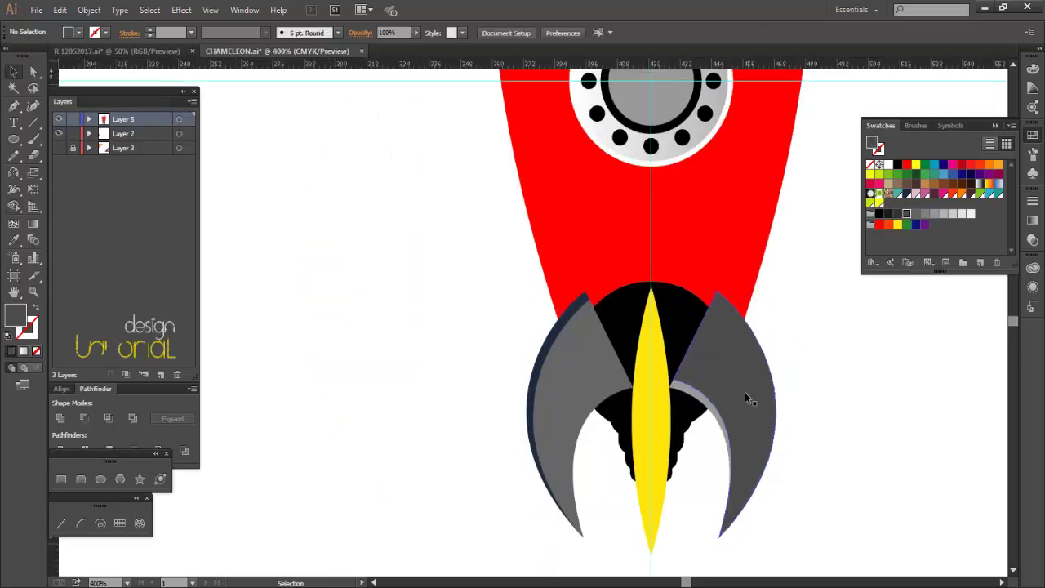
scroll(745, 392, "down", 2)
scroll(743, 277, "up", 3)
left_click(742, 277)
scroll(765, 250, "down", 1)
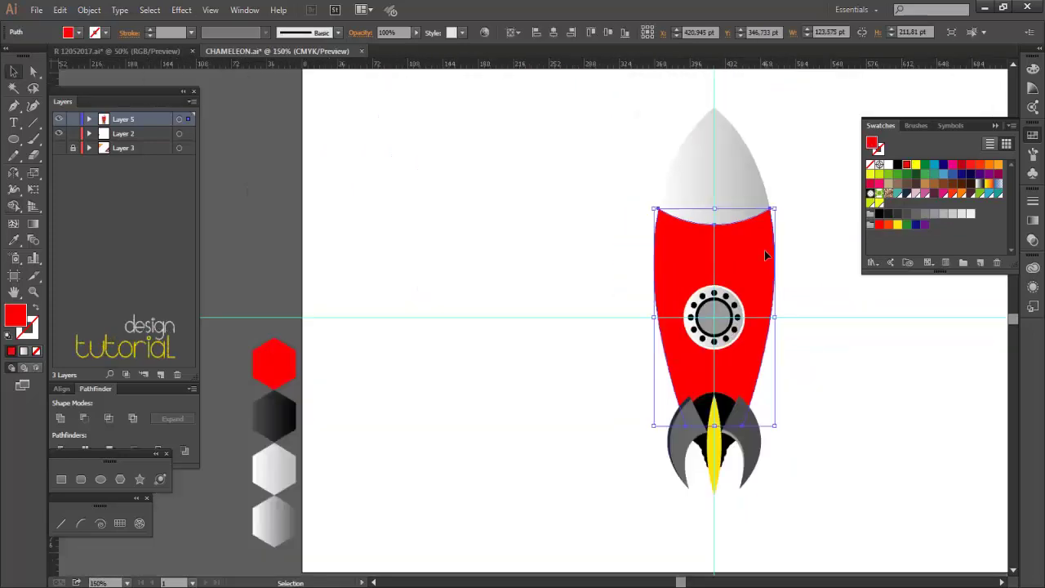
left_click(794, 332)
scroll(726, 398, "down", 2)
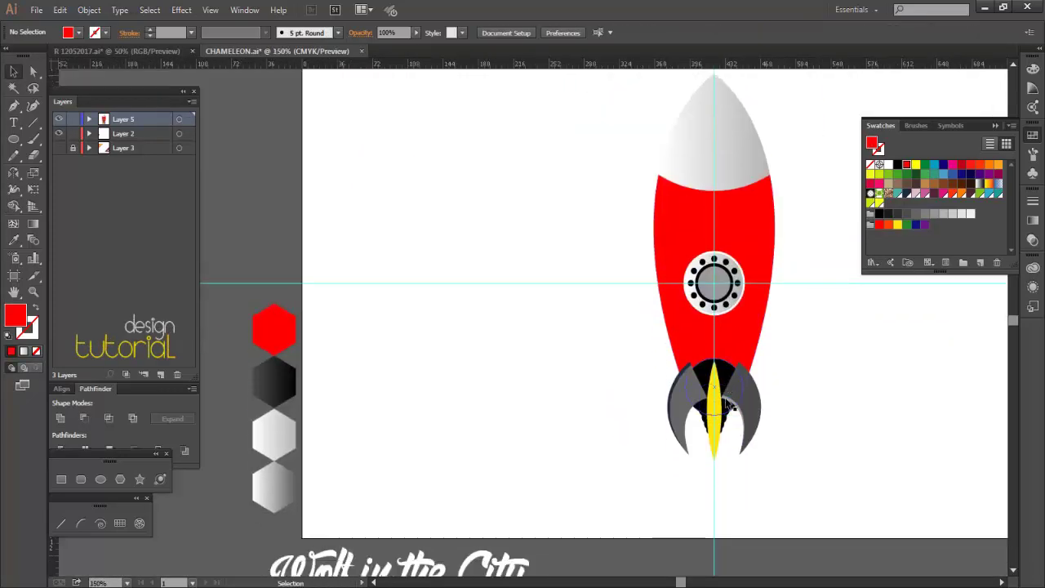
left_click(662, 260)
key("i")
left_click(274, 398)
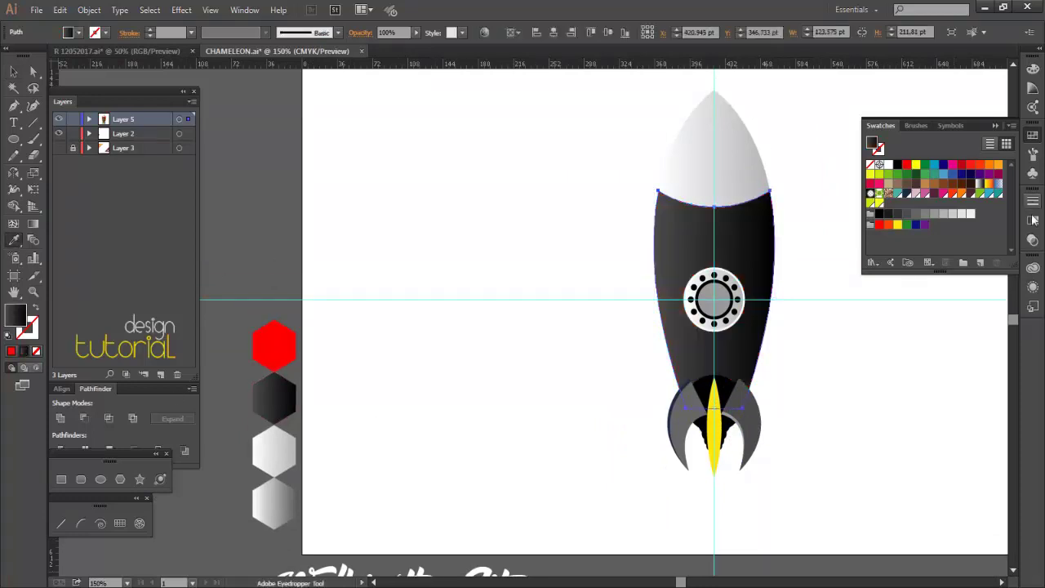
Step: Change the body's gradient to radial and extend it from the window's centre past the body's right edge
left_click(1035, 222)
left_click(966, 210)
left_click(956, 223)
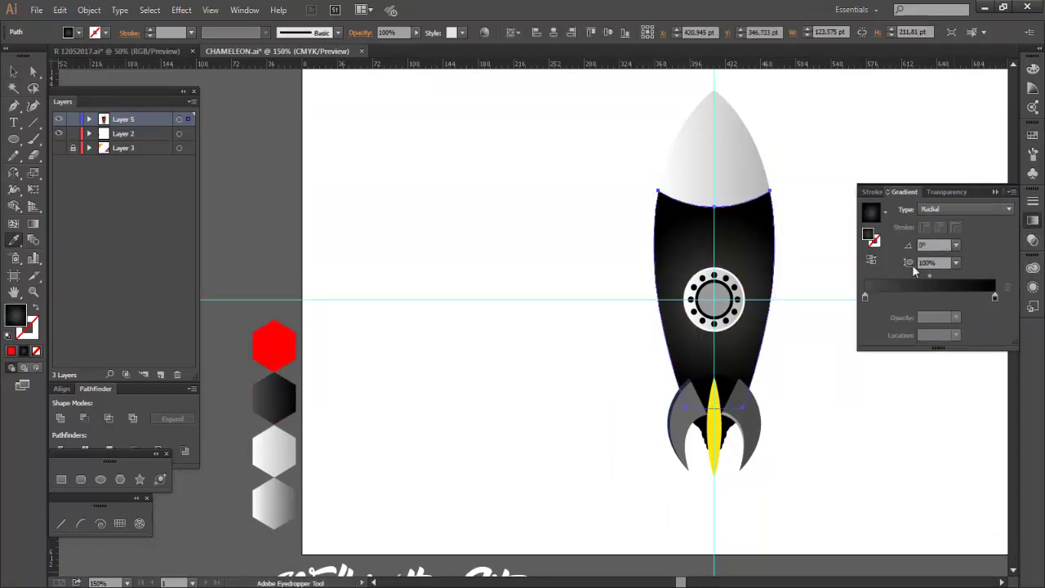
left_click_drag(800, 302, 816, 301)
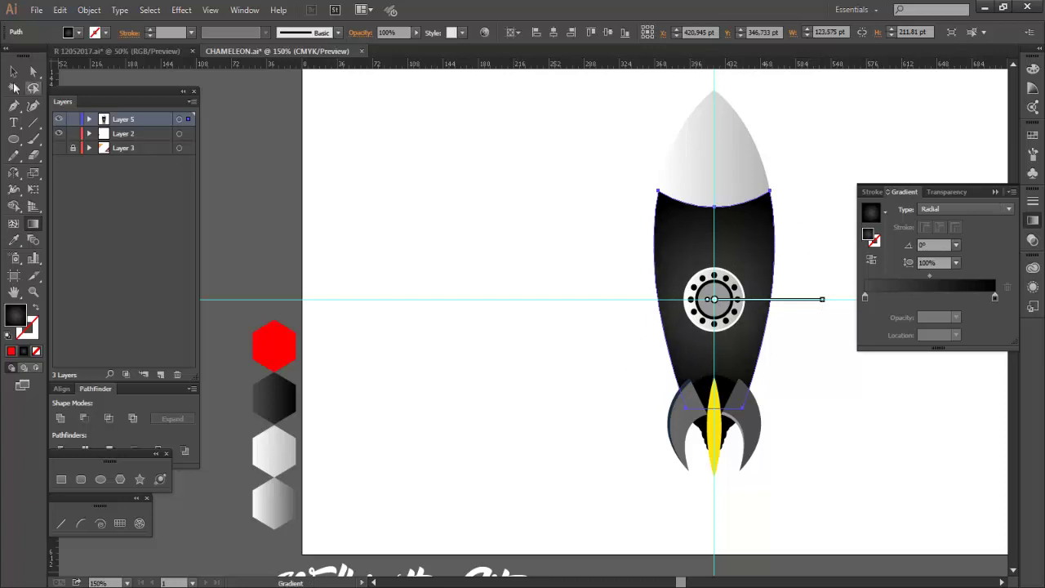
Step: Change the nose cone's gradient to radial and redraw it diagonally at -49.2° from the upper left
left_click(752, 170)
left_click(966, 209)
left_click(951, 228)
left_click(645, 261)
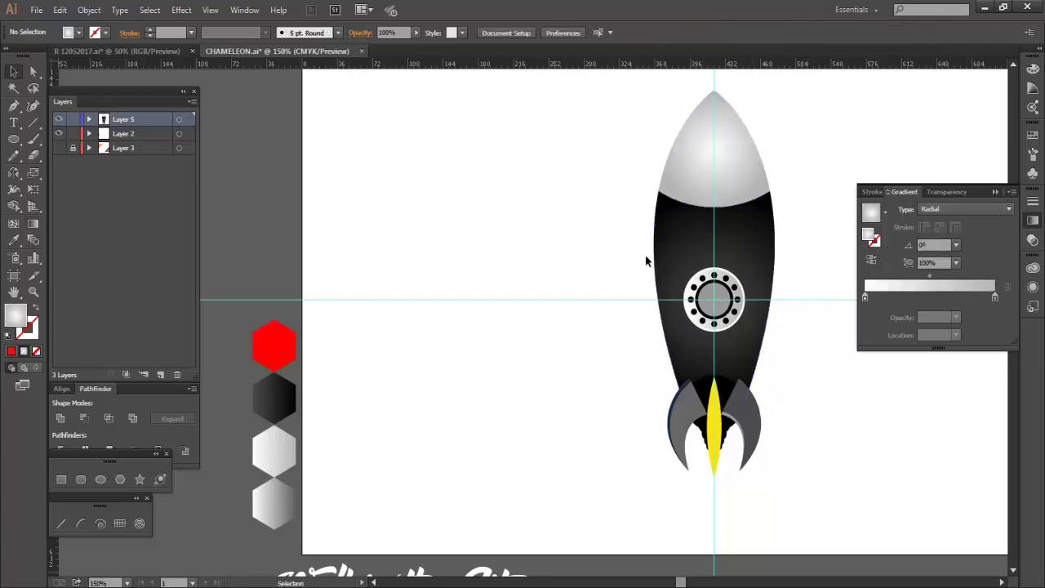
left_click(707, 143)
key("g")
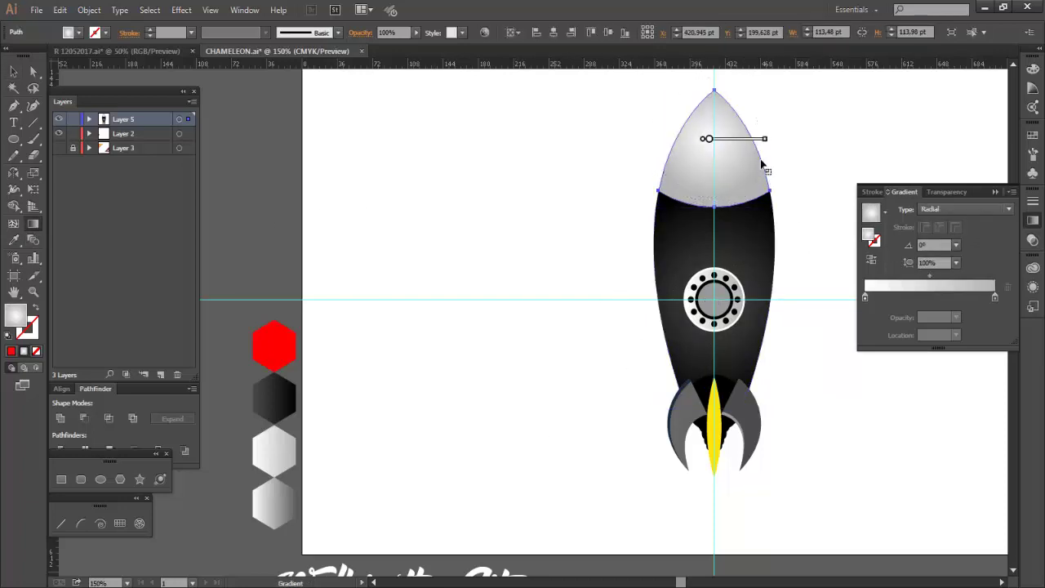
left_click_drag(708, 141, 746, 151)
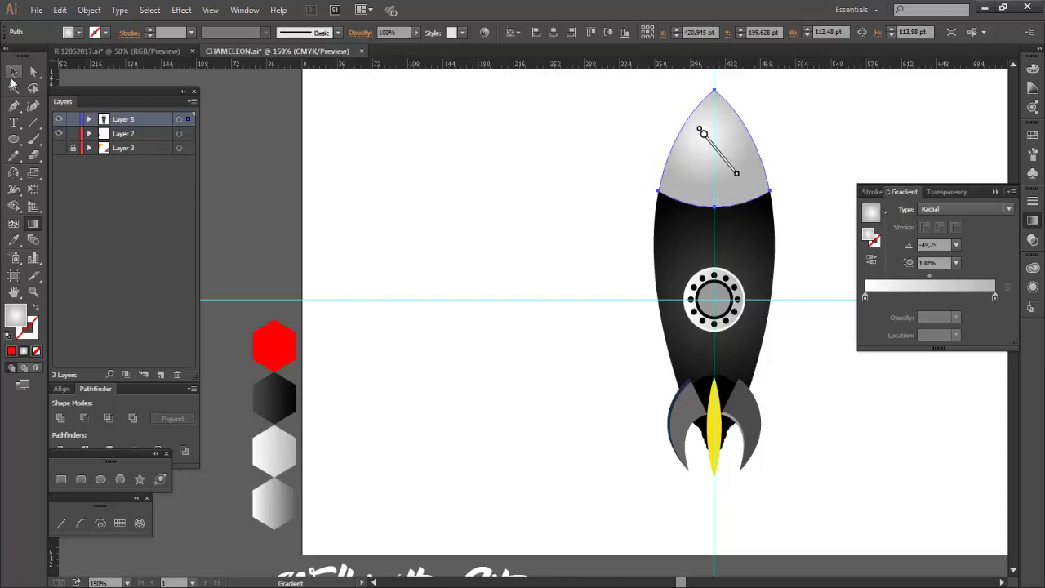
key("v")
key("ctrl+shift+a")
Step: Fill the window's central glass black and give the ring around it a grey tone
left_click(715, 309)
left_click(1033, 133)
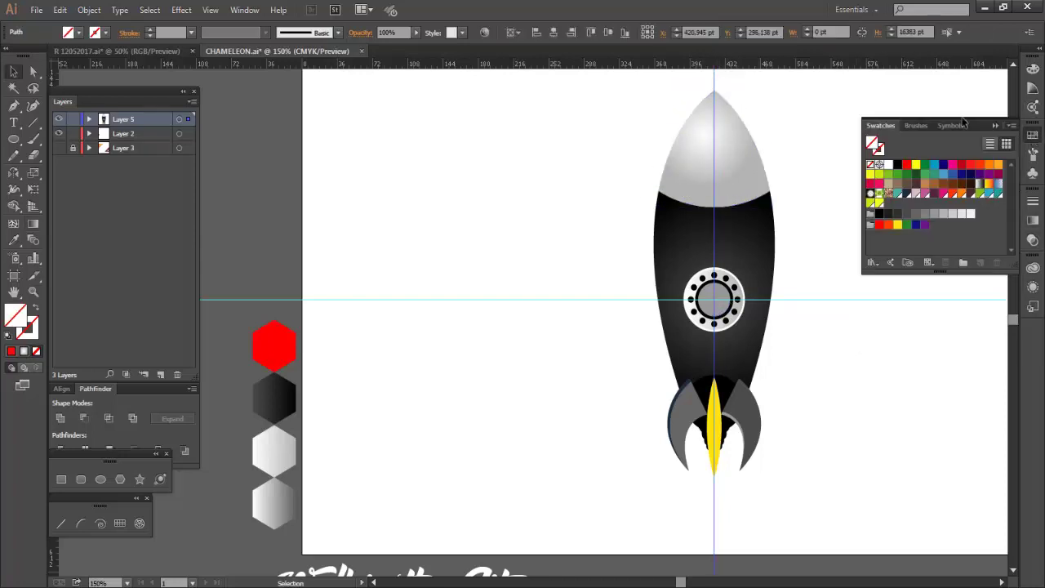
key("ctrl+shift+a")
left_click(724, 308)
scroll(724, 309, "up", 2)
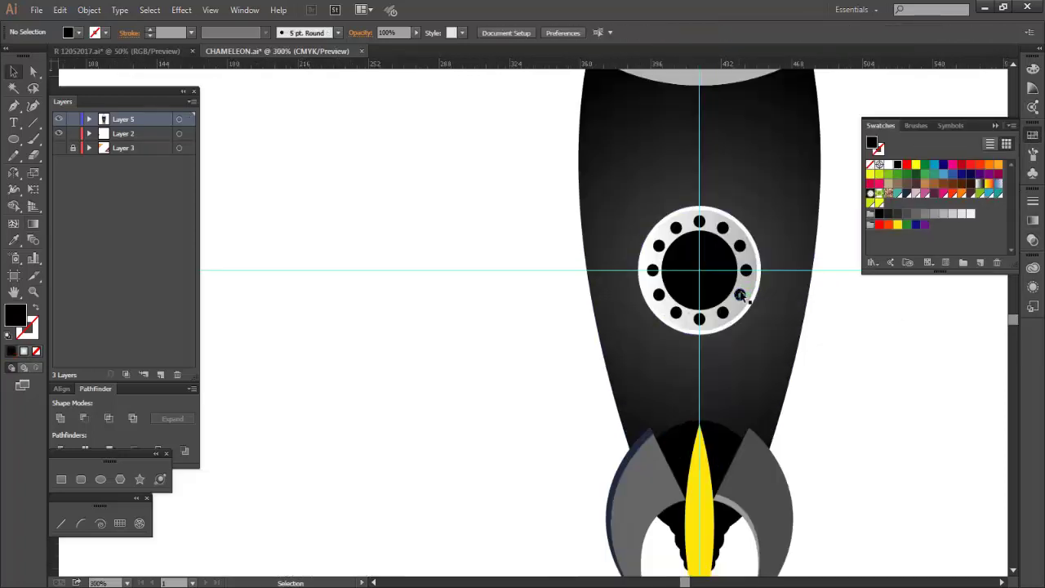
key("period")
key("ctrl+shift+a")
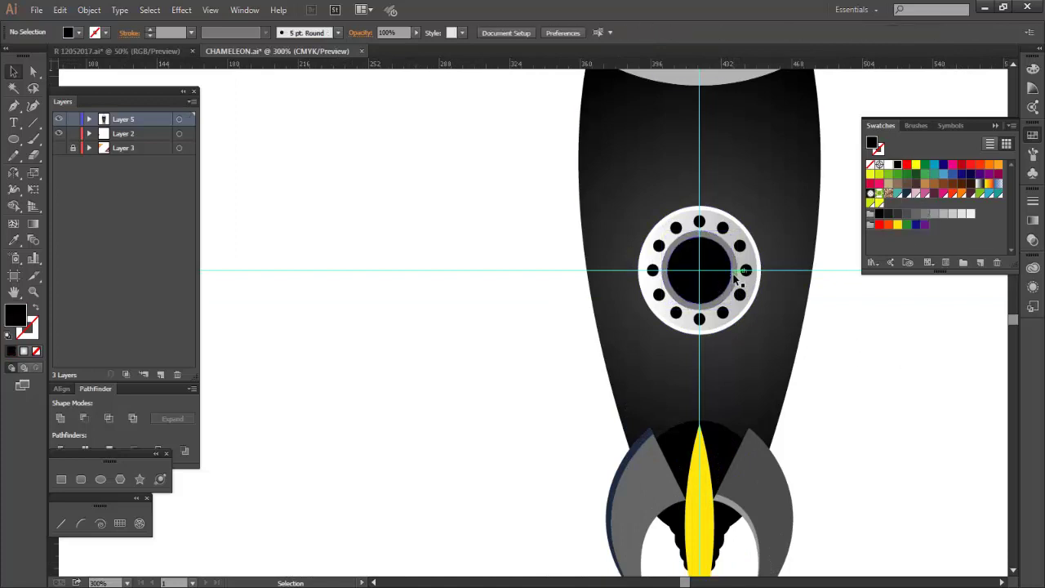
Step: Recolour the window's riveted ring with a light grey gradient sampled from the hexagons
left_click(749, 289)
key("ctrl+minus")
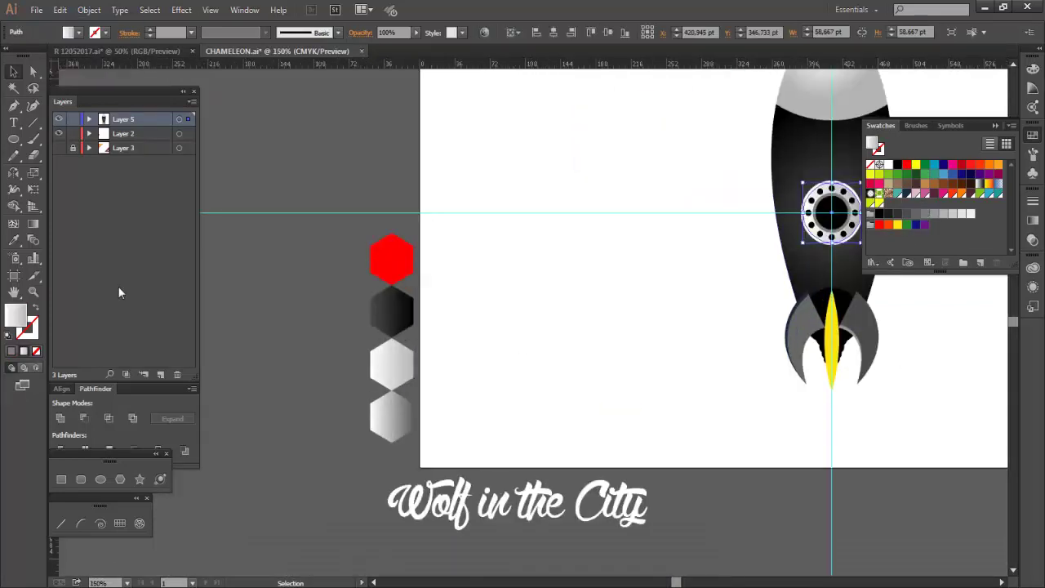
scroll(859, 210, "up", 3)
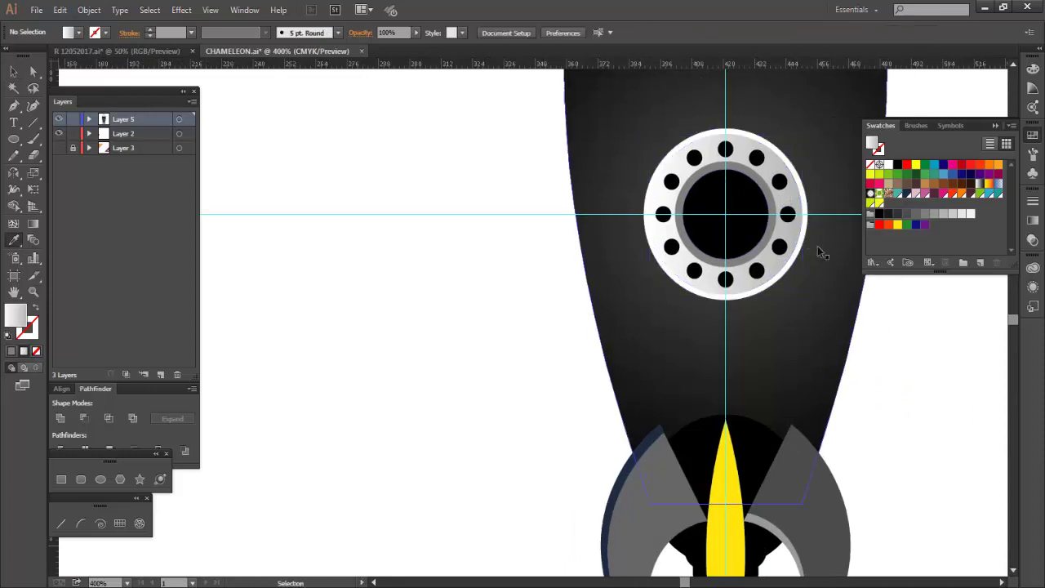
Step: Recolour the window's outermost rim with the light grey linear gradient
left_click(805, 233)
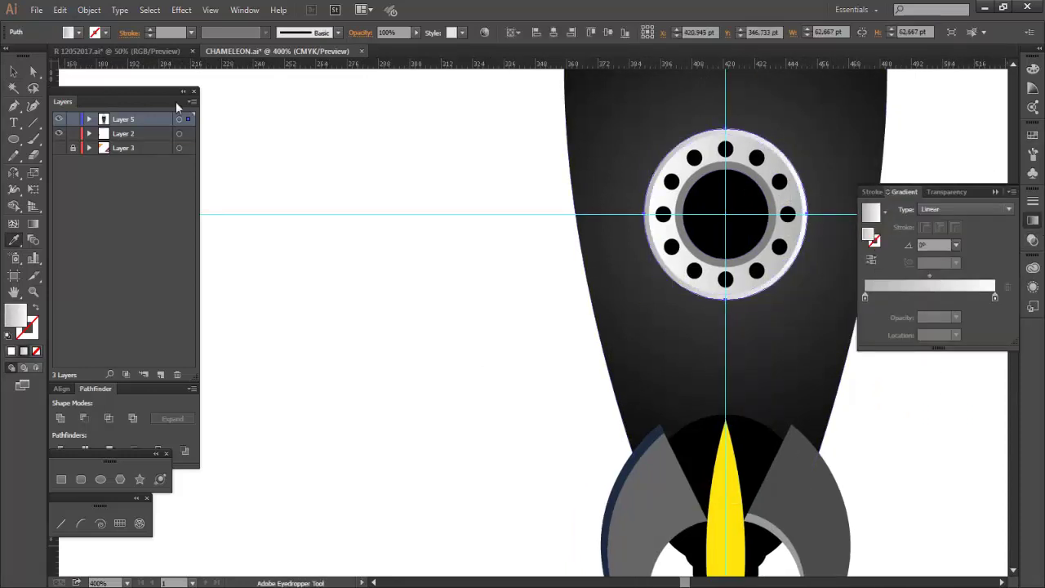
key("ctrl+shift+a")
key("v")
Step: Recolour all twelve rivets around the window red, sampling the colour from the red hexagon
scroll(735, 278, "up", 2)
left_click(726, 199)
key("ctrl+minus")
key("ctrl+minus")
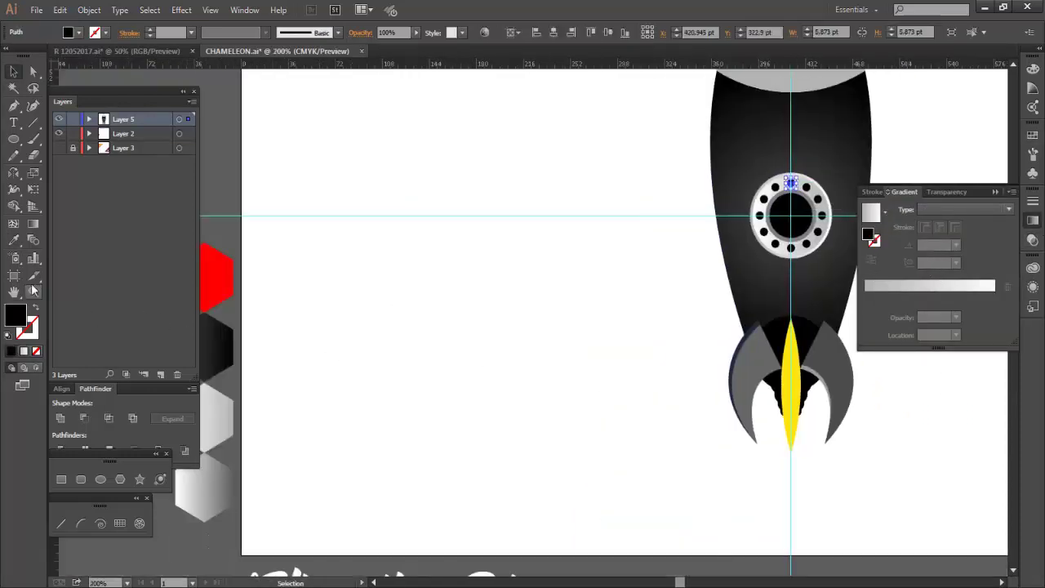
scroll(833, 211, "up", 3)
left_click(755, 209)
left_click(789, 244, "shift")
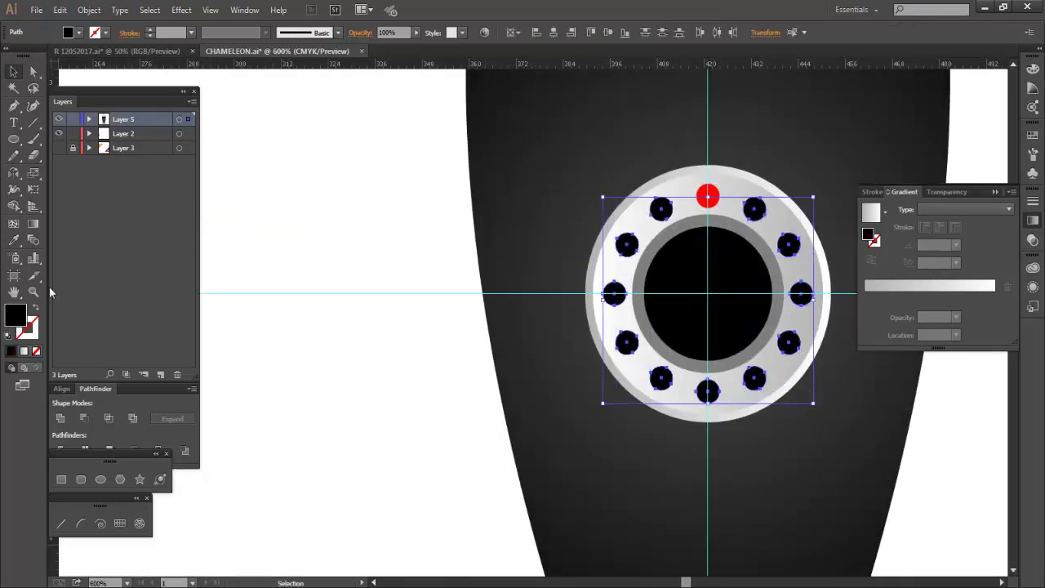
key("i")
left_click(708, 196)
key("v")
key("ctrl+shift+a")
scroll(693, 379, "up", 1)
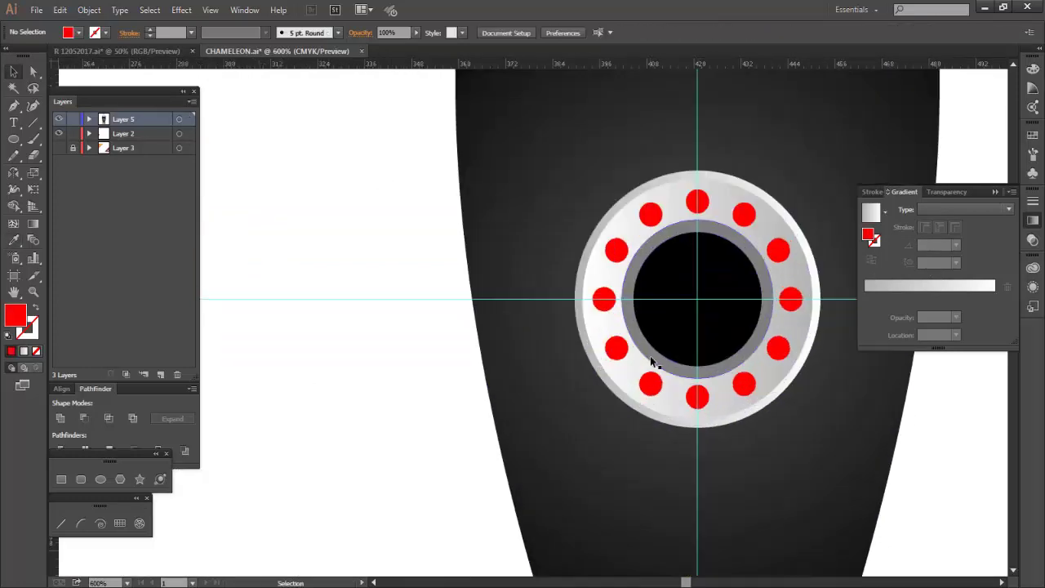
Step: Try the body's dark radial gradient on the ring around the glass and shift the gradient midpoint
left_click(653, 361)
key("i")
left_click(557, 367)
left_click_drag(930, 277, 899, 278)
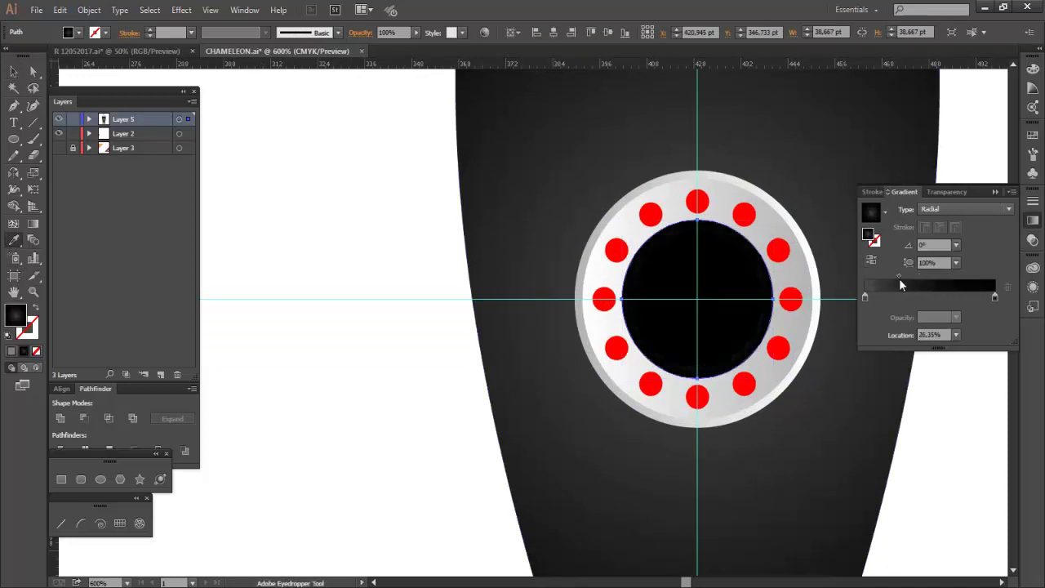
left_click(14, 74)
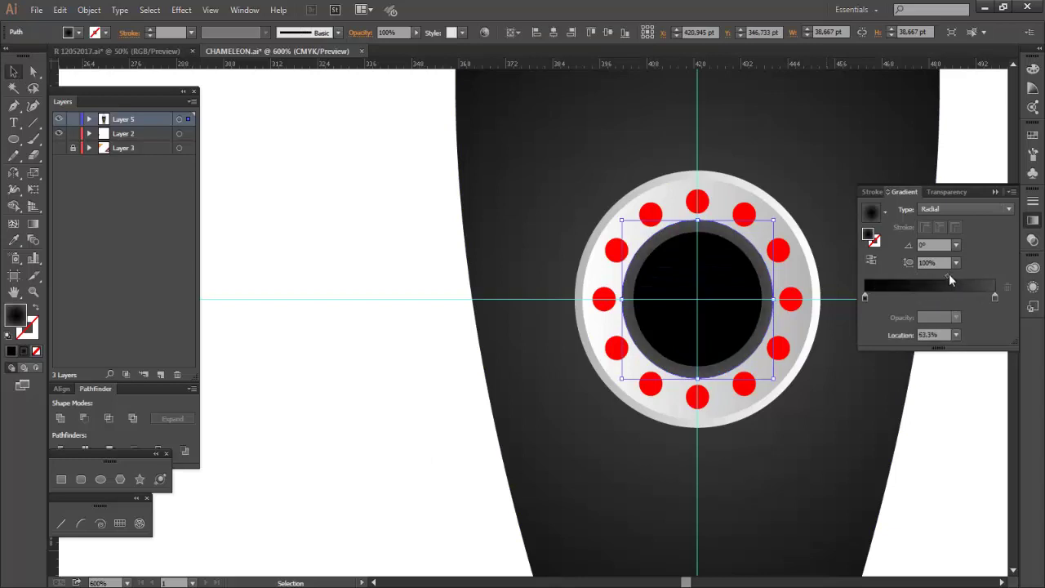
Step: Recolour the ring around the window's glass with the light grey linear gradient sampled from the riveted ring
key("i")
left_click(772, 248)
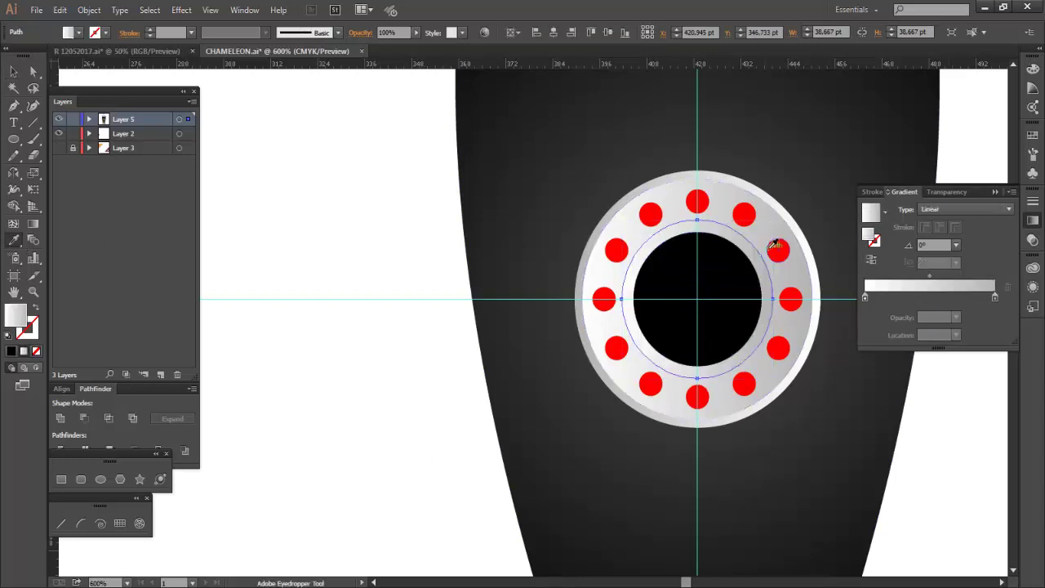
key("v")
key("ctrl+shift+a")
key("ctrl+minus")
key("ctrl+minus")
scroll(735, 392, "down", 1)
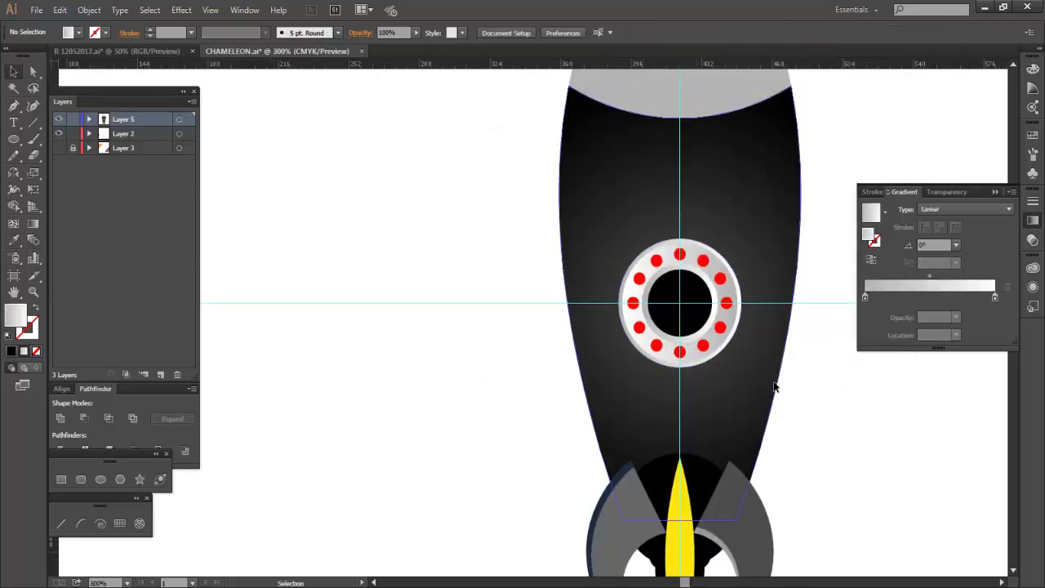
Step: Expand the contents of Layer 5 and delete the horizontal and vertical guides crossing the window
scroll(774, 386, "up", 2)
scroll(775, 380, "down", 3)
scroll(774, 385, "up", 4)
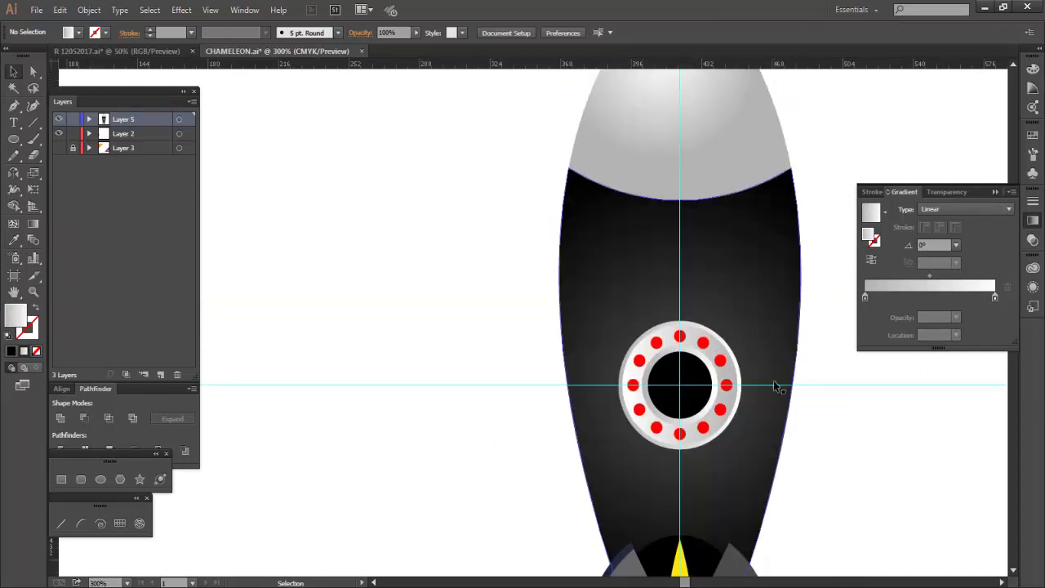
scroll(774, 384, "down", 2)
left_click(776, 385)
left_click(89, 119)
scroll(103, 294, "down", 3)
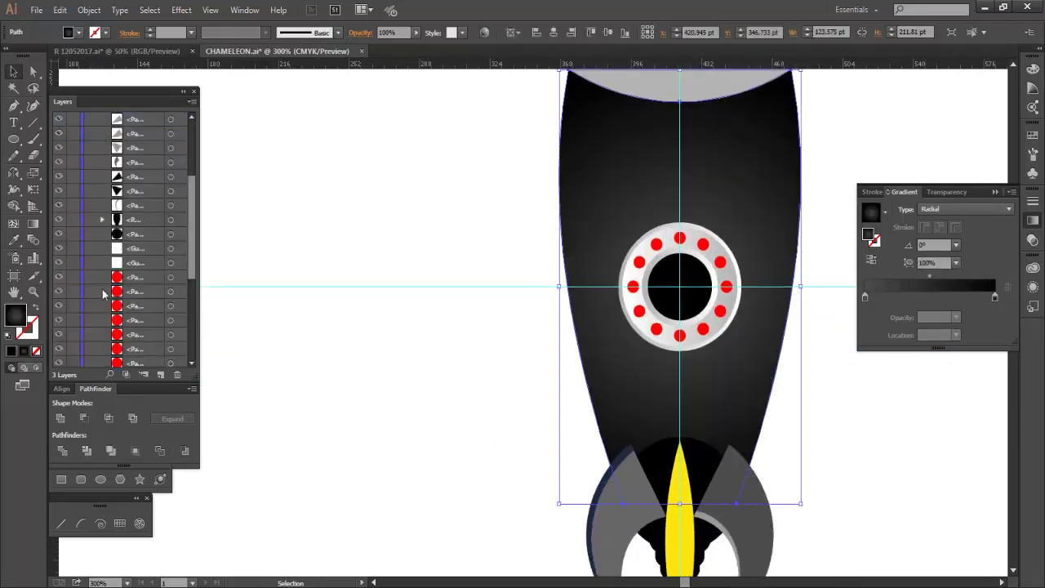
left_click_drag(513, 233, 574, 261)
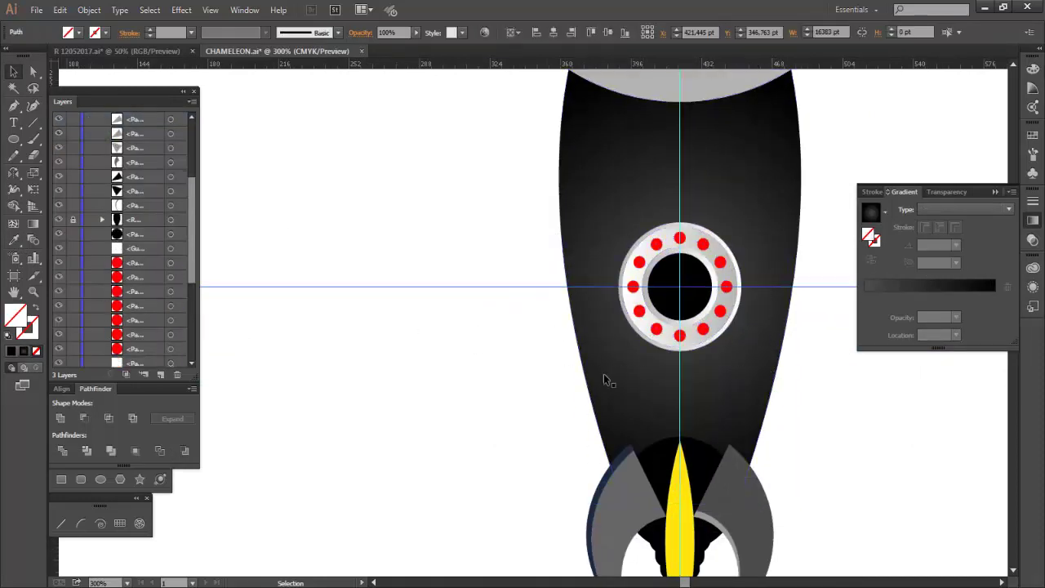
scroll(684, 220, "up", 4)
left_click_drag(684, 220, 729, 351)
key("Delete")
Step: Lock the rocket body's path and group all parts of the riveted window
scroll(525, 294, "down", 3)
left_click(588, 335)
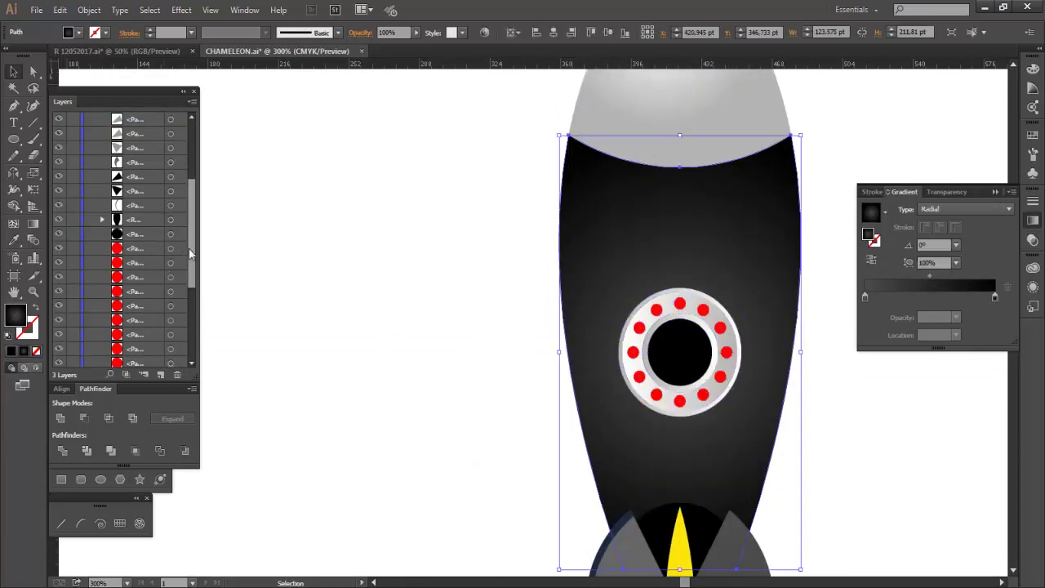
scroll(188, 248, "down", 5)
left_click_drag(509, 275, 816, 432)
right_click(700, 331)
left_click(719, 399)
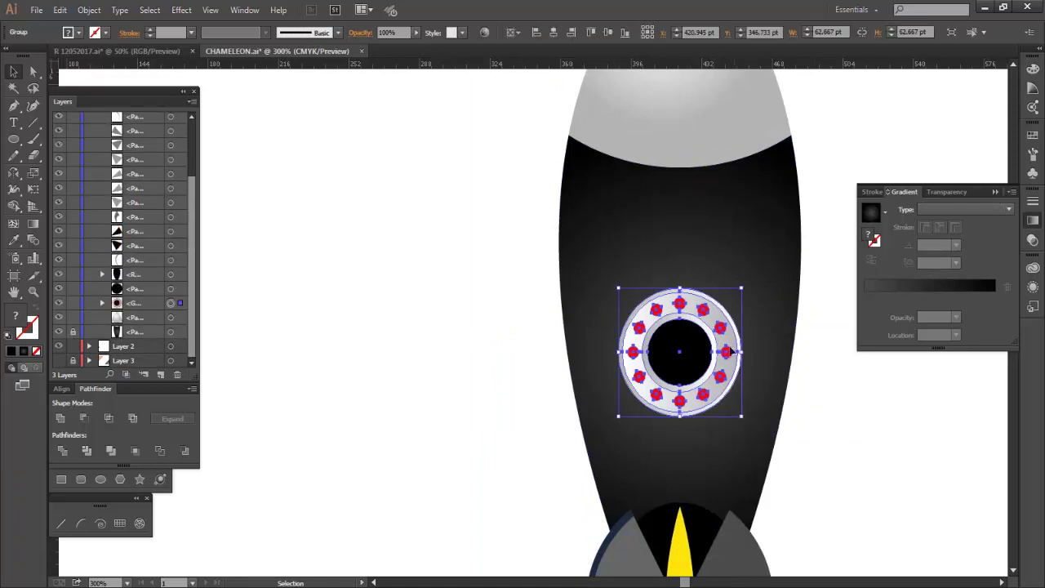
Step: Duplicate the window group twice up the rocket and shrink the upper and lower windows, keeping the middle one larger
left_click_drag(734, 351, 732, 204)
key("ctrl+d")
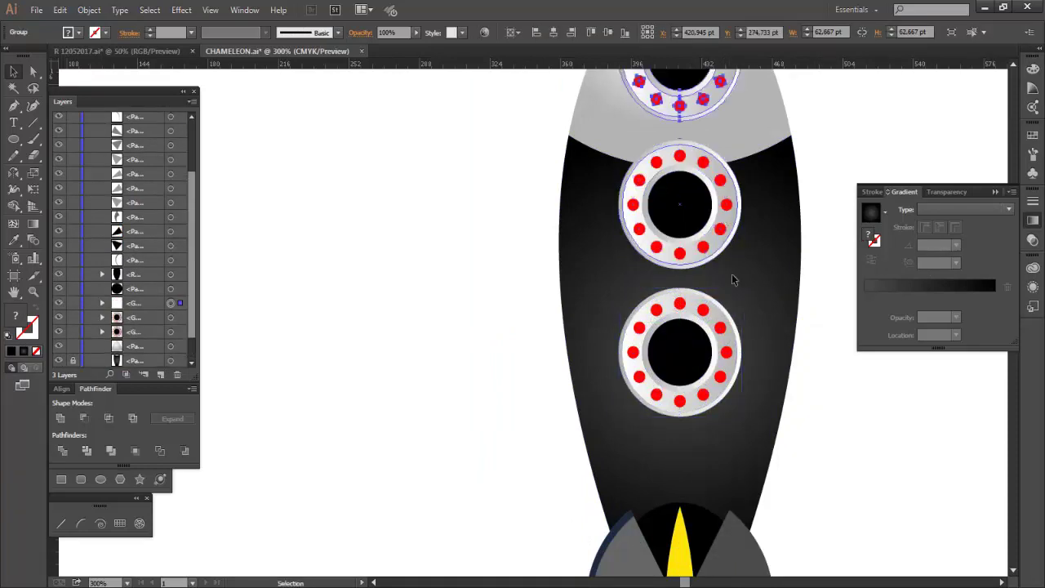
scroll(731, 281, "up", 2)
left_click(704, 384, "shift")
scroll(703, 384, "up", 2)
left_click_drag(741, 135, 719, 198)
left_click_drag(707, 269, 707, 249)
left_click_drag(706, 415, 706, 439)
left_click_drag(679, 245, 679, 225)
Step: Scale the column of three windows to about 48 × 127 pt, centred on the dark body, and group it
left_click(729, 310)
left_click(694, 234, "shift")
scroll(711, 235, "down", 3)
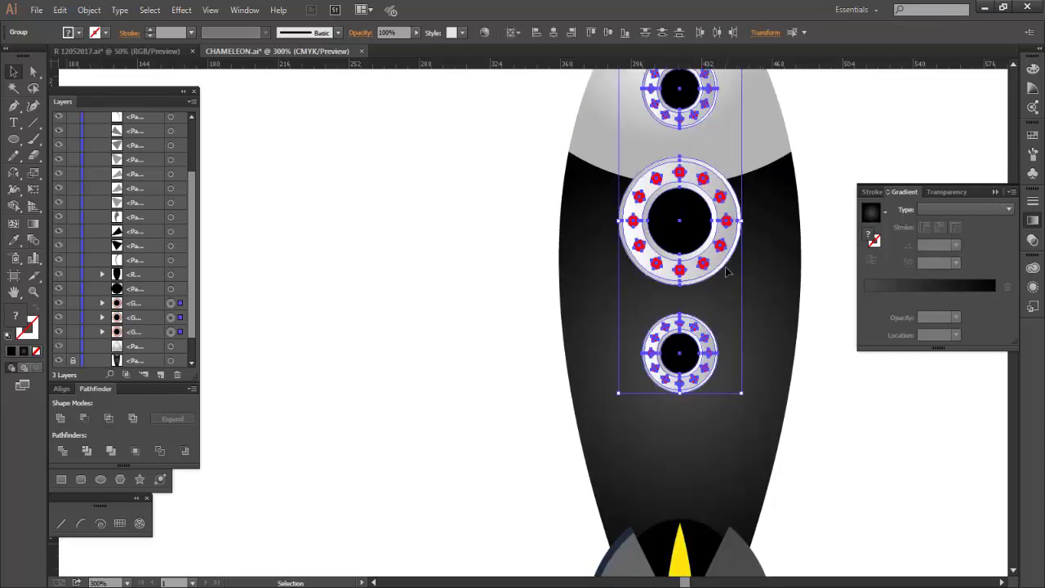
left_click_drag(711, 274, 712, 417)
left_click_drag(741, 196, 727, 233)
scroll(752, 313, "down", 2)
left_click_drag(714, 327, 714, 282)
right_click(714, 281)
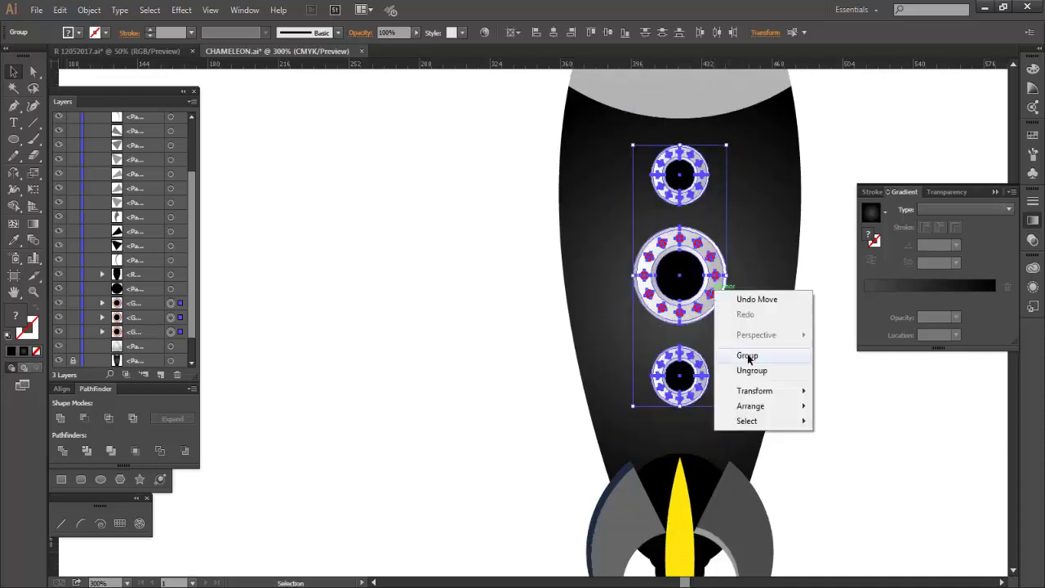
left_click(747, 355)
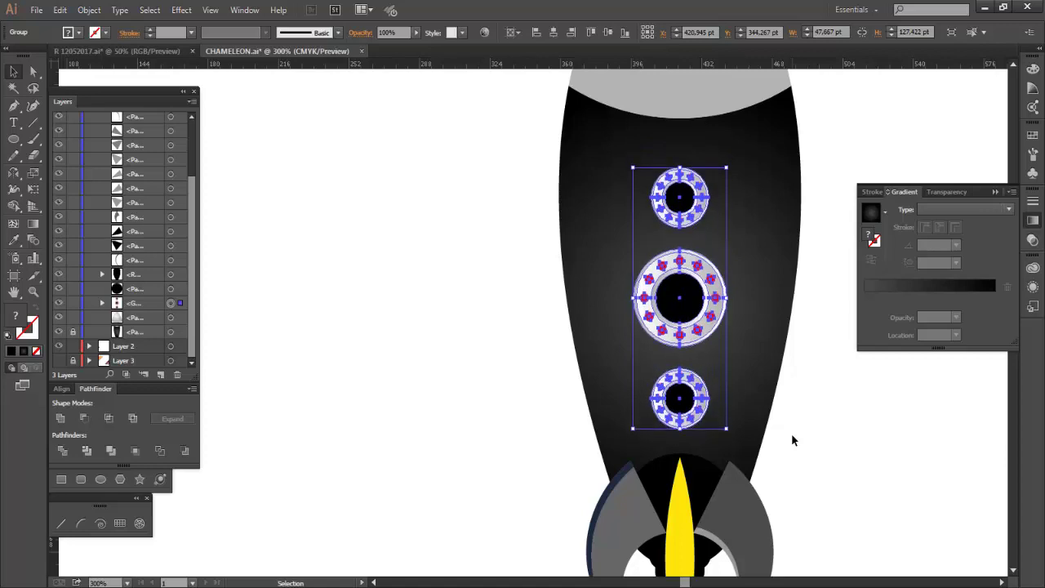
left_click(854, 460)
Step: Fill the left fin with the dark linear gradient, redrawn almost vertically at -94.5°
key("ctrl+minus")
key("ctrl+minus")
scroll(854, 462, "down", 1)
left_click(671, 459)
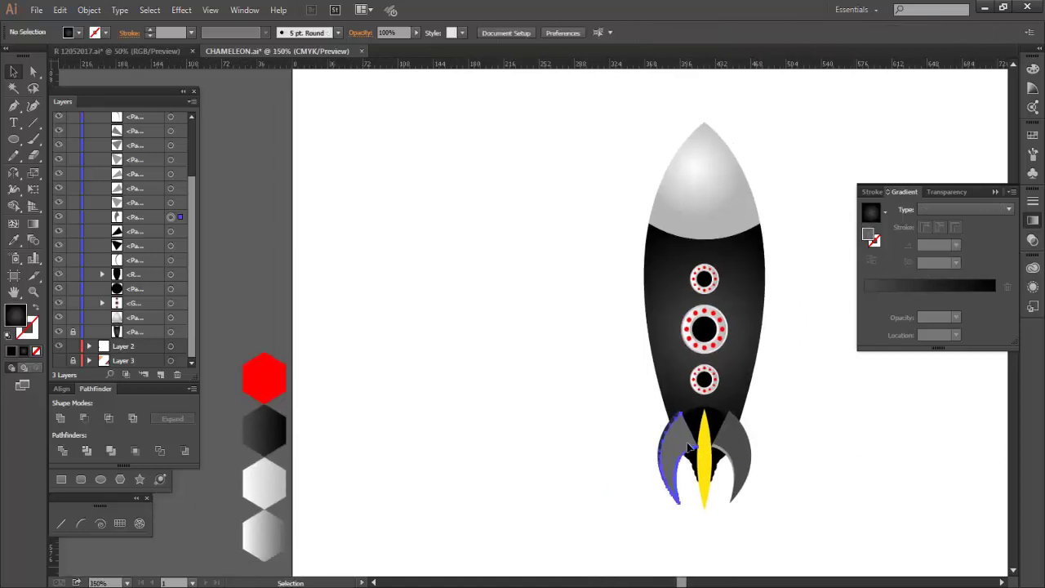
key("i")
key("g")
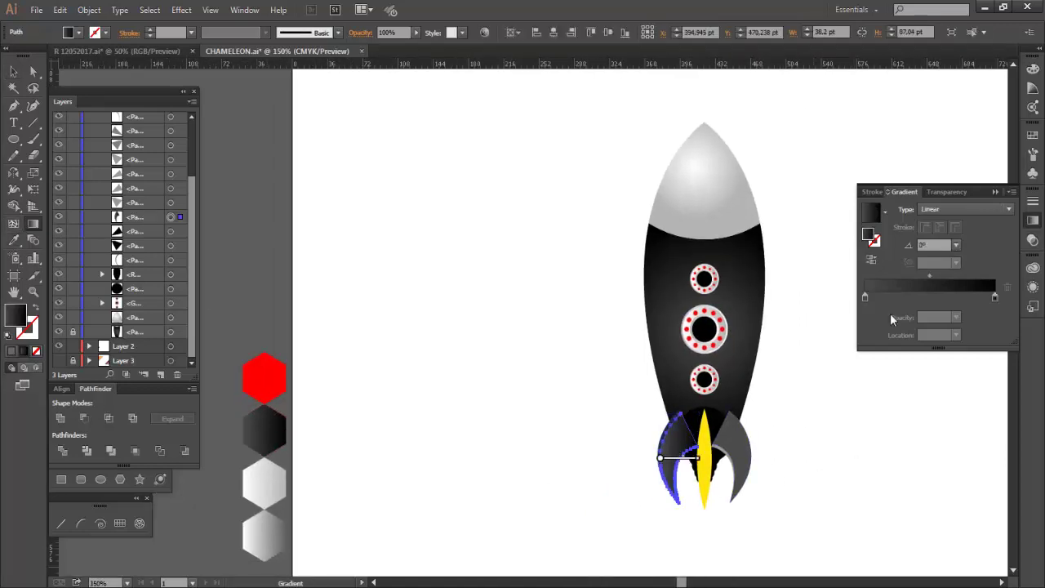
Step: Fill the right fin with the body's dark gradient, changed to linear and redrawn at 90.9°
left_click(745, 431, "ctrl")
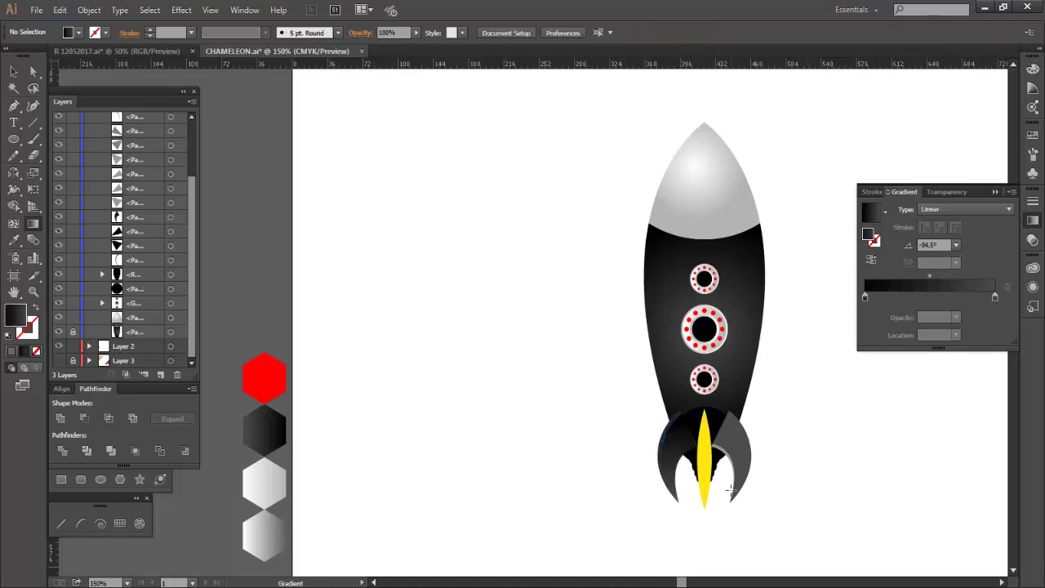
key("ctrl+plus")
left_click(733, 347)
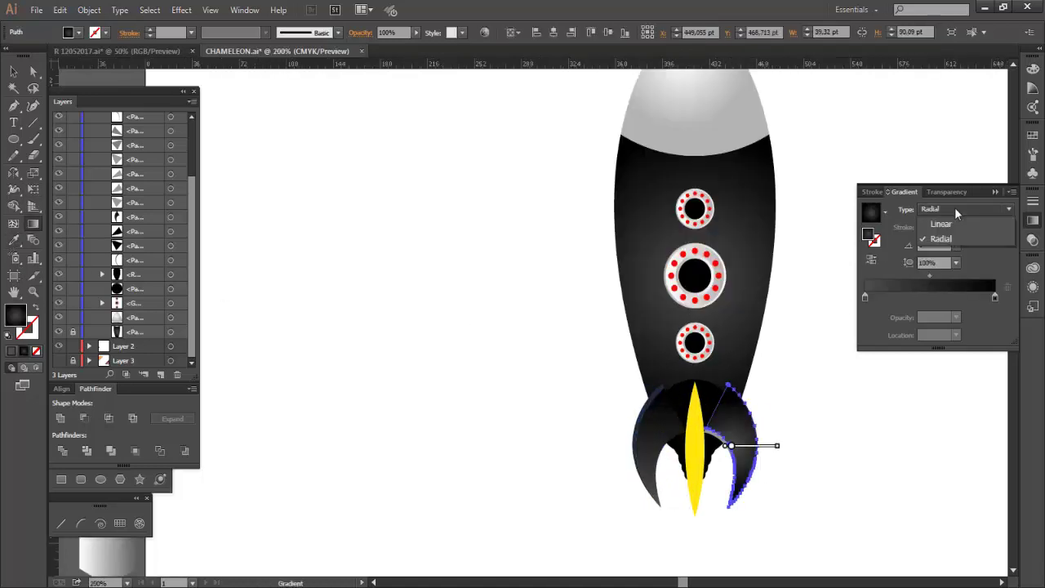
left_click(948, 223)
key("ctrl+plus")
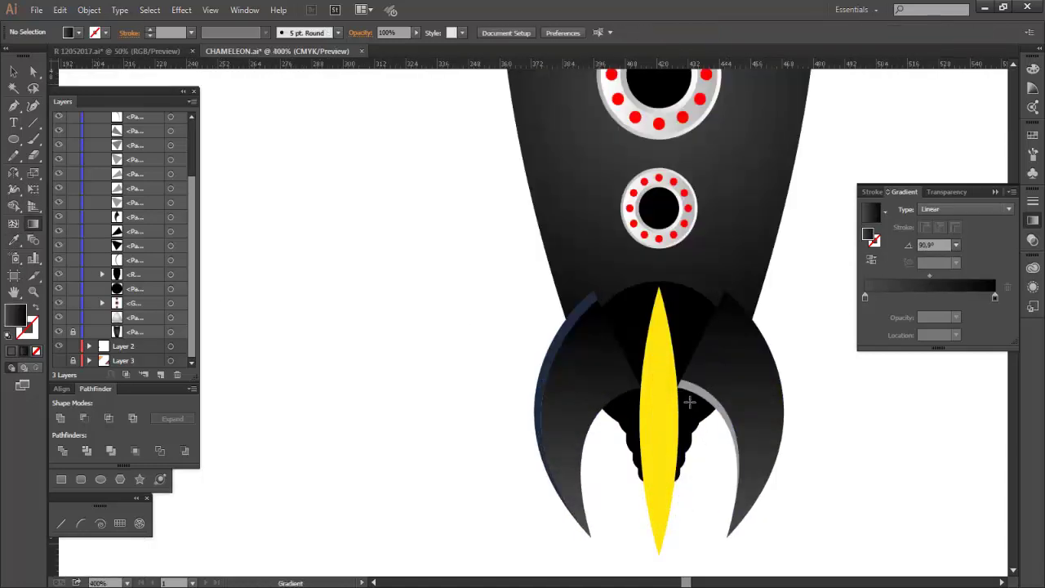
Step: Recolour the left fin's outer edge strip and the right fin's inner edge strip with the window ring's light grey gradient
key("g")
left_click(539, 392, "ctrl")
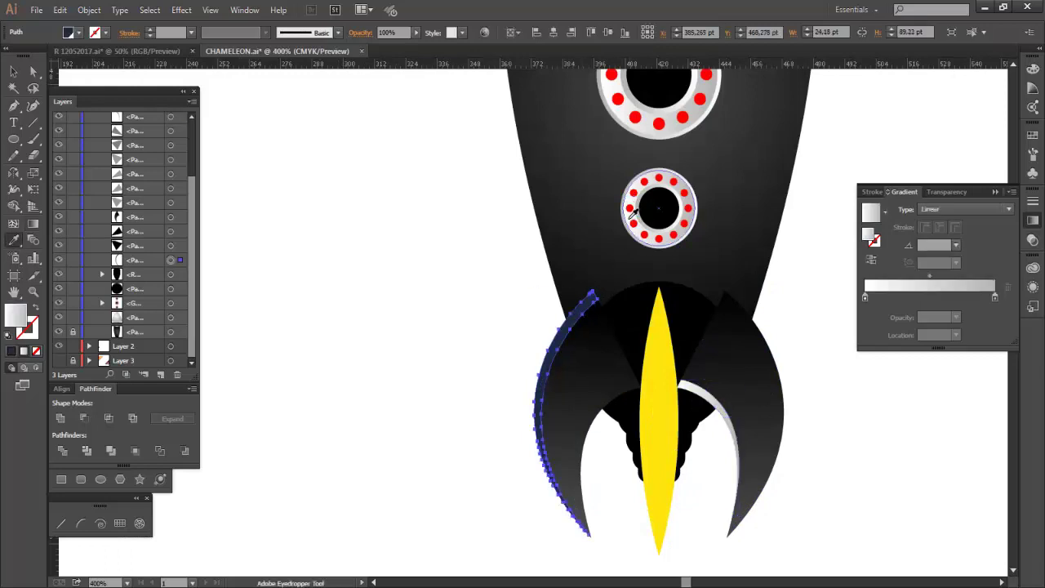
left_click(630, 205)
Step: Replace the centre fin's yellow fill with the dark linear gradient, running vertically at -90°
left_click(659, 409, "ctrl")
left_click(602, 373)
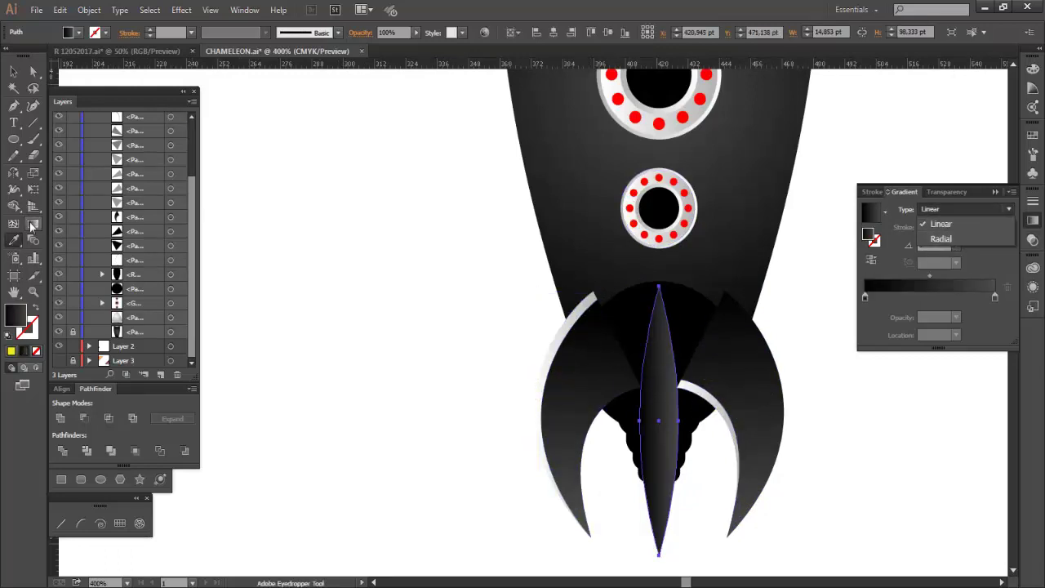
left_click(926, 305)
key("v")
left_click(796, 455)
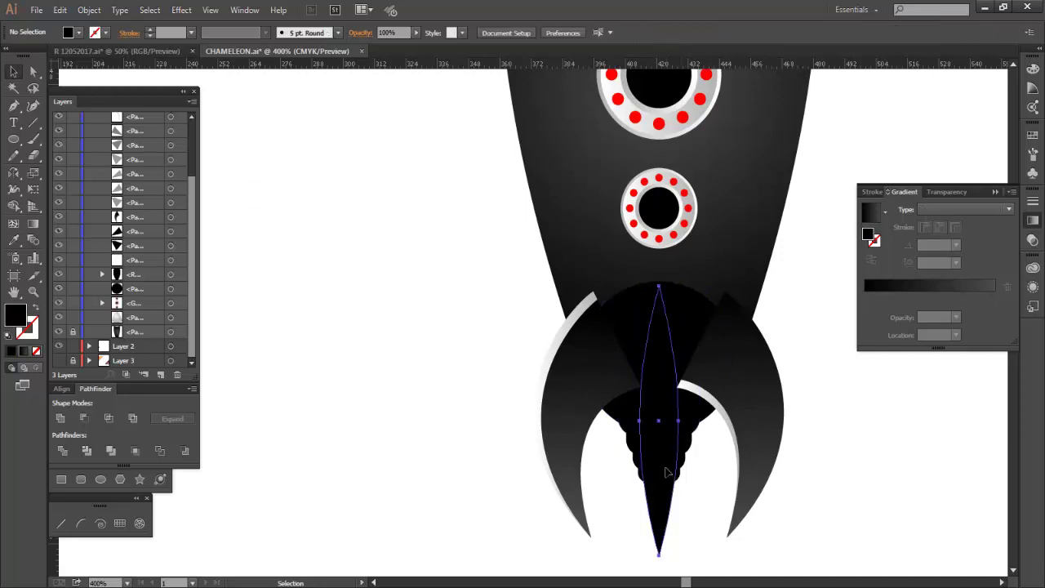
left_click(666, 472)
left_click(911, 287)
left_click_drag(658, 555, 658, 556)
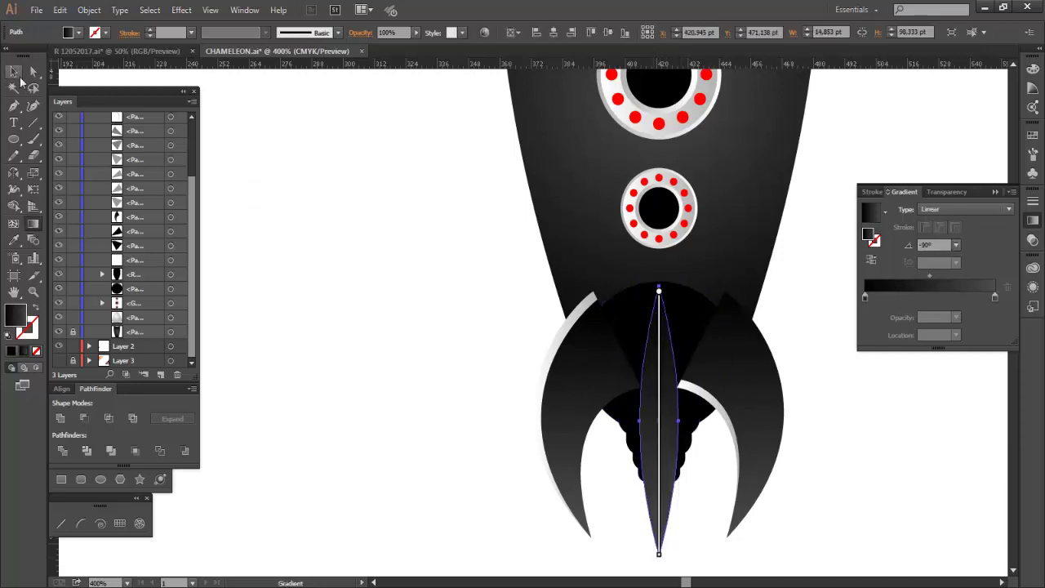
key("v")
left_click(696, 506)
Step: Unite the left fin with its outer edge strip and keep a copy of the light strip in front
left_click(670, 414)
key("ctrl+plus")
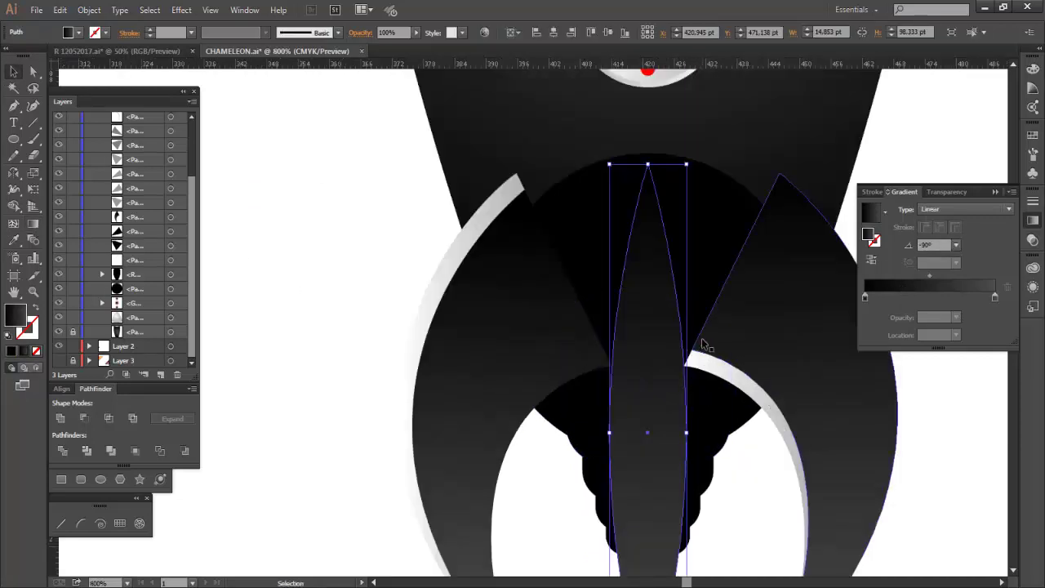
scroll(732, 374, "down", 2)
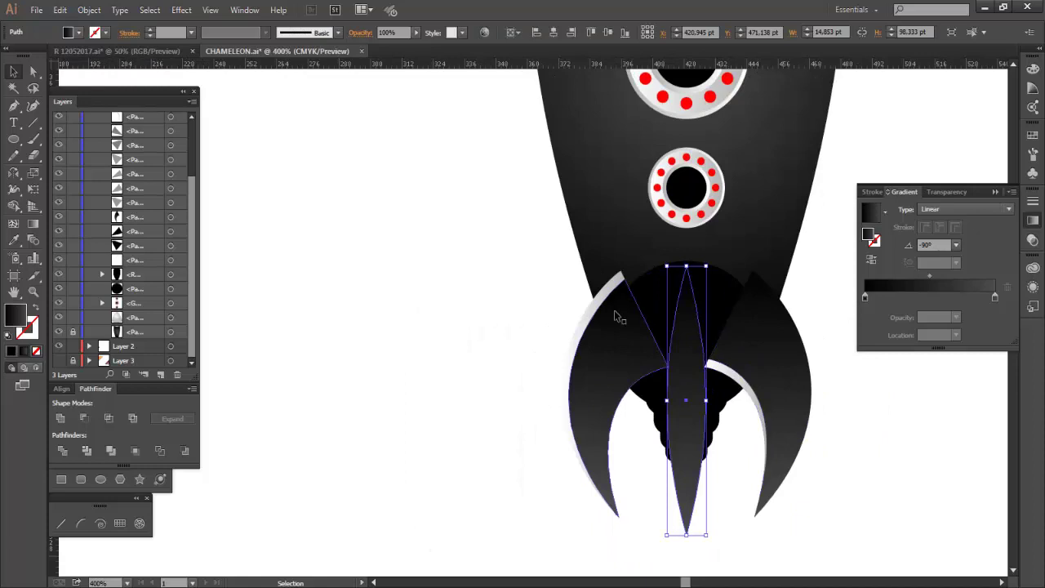
left_click(563, 372)
key("Delete")
left_click_drag(548, 397, 607, 425)
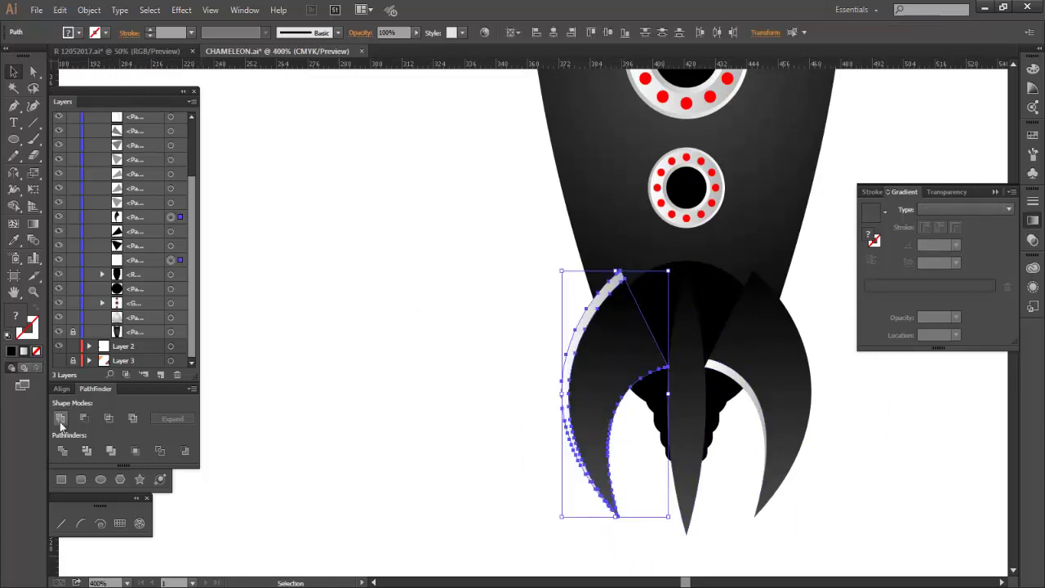
left_click(468, 357)
key("ctrl+z")
scroll(490, 352, "down", 3)
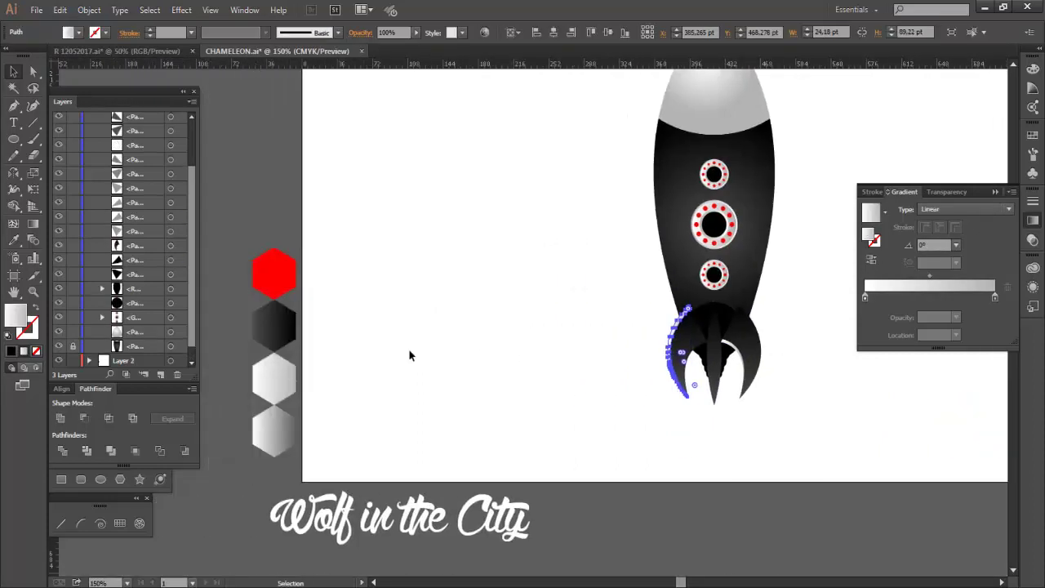
Step: Tone down the left fin's light edge strip so it blends into the dark fin as a subtle highlight
scroll(541, 334, "up", 5)
key("v")
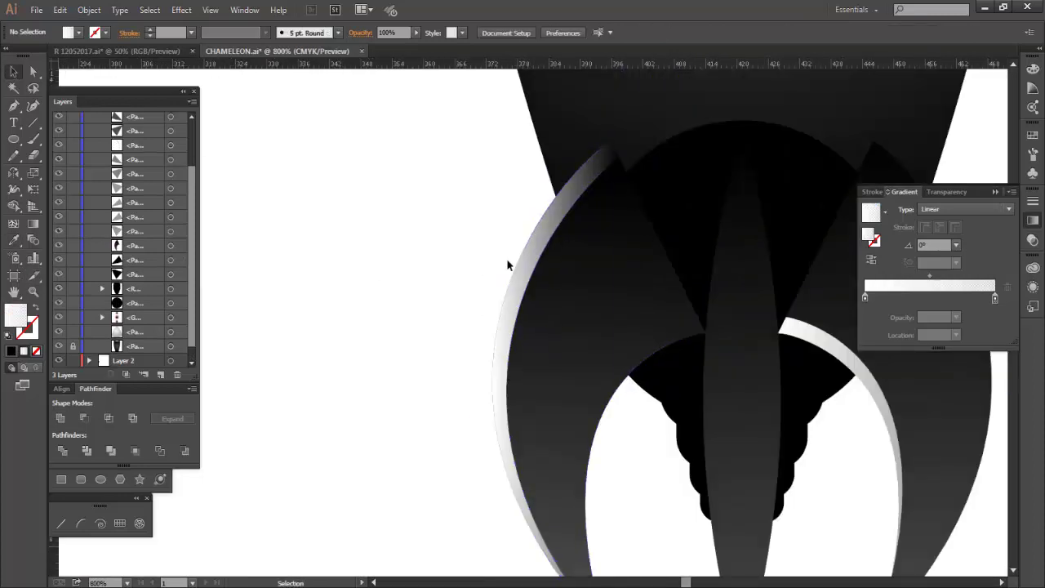
left_click(353, 32)
left_click(261, 40)
left_click(251, 182)
left_click(319, 258)
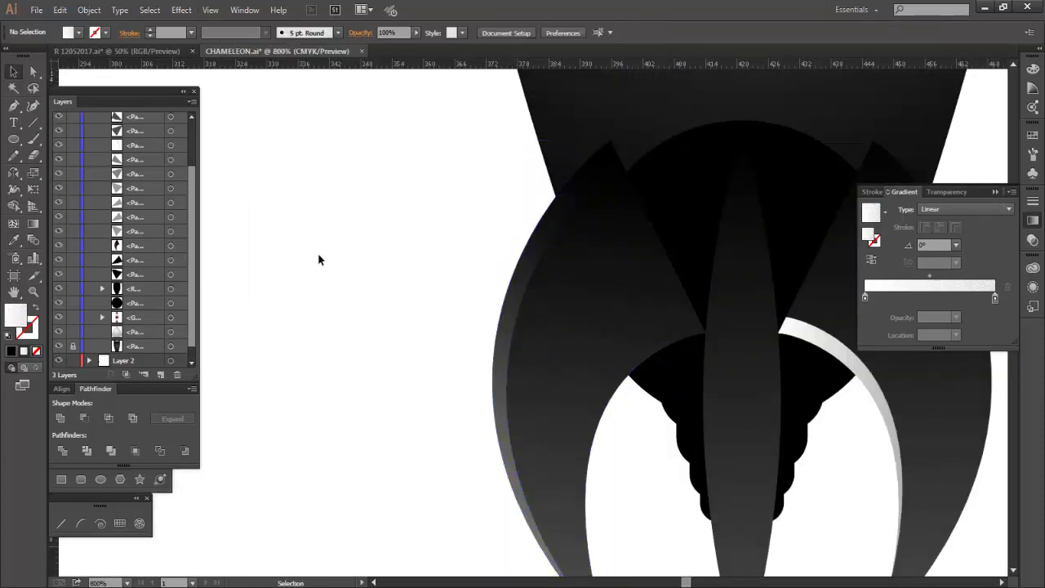
Step: Unite the right fin with its inner edge strip and keep a copy of the light strip in front
scroll(637, 326, "down", 1)
key("a")
left_click(735, 356)
left_click(729, 447)
key("v")
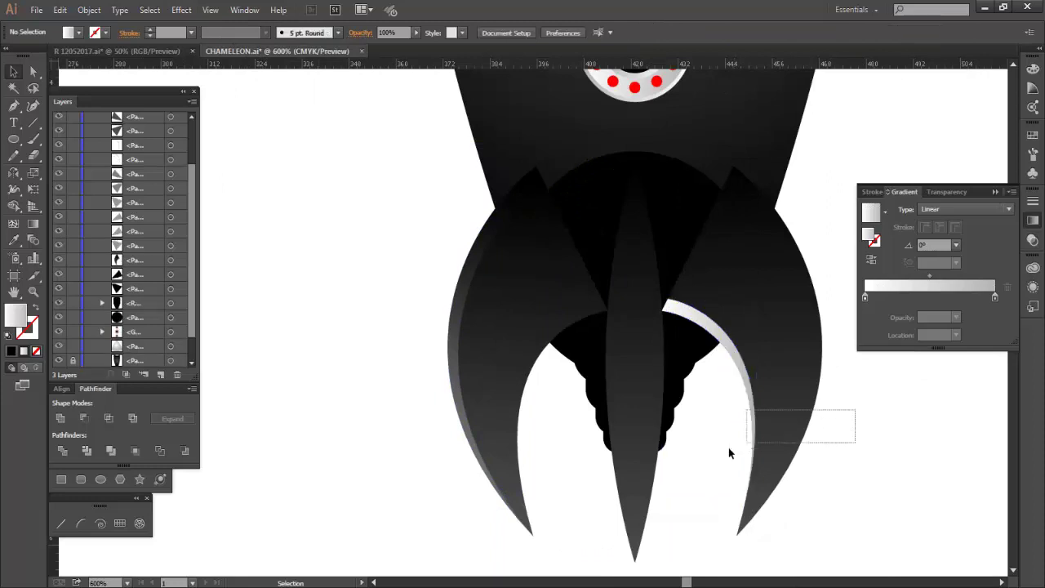
left_click(784, 368)
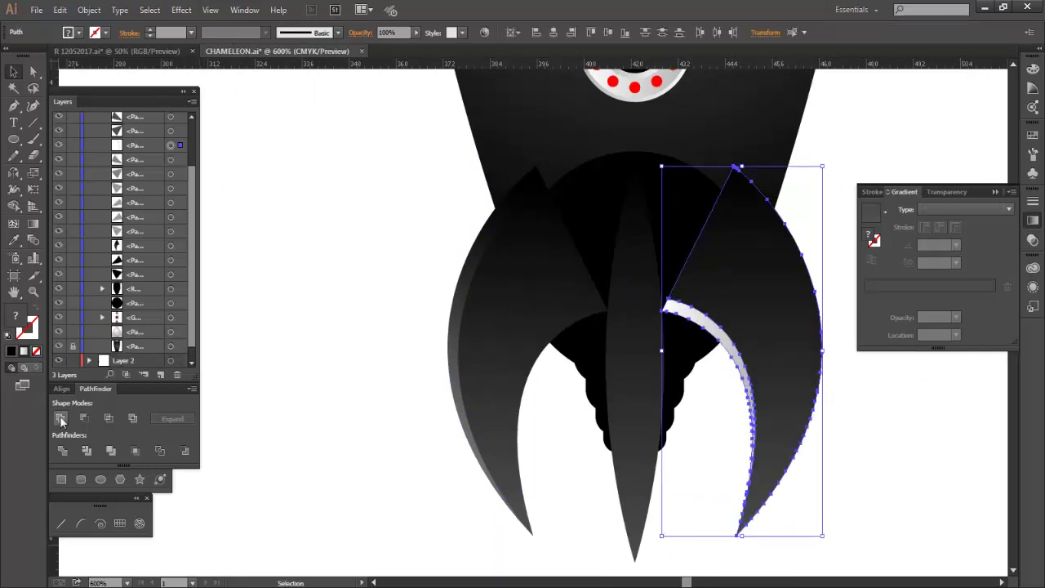
left_click(690, 319)
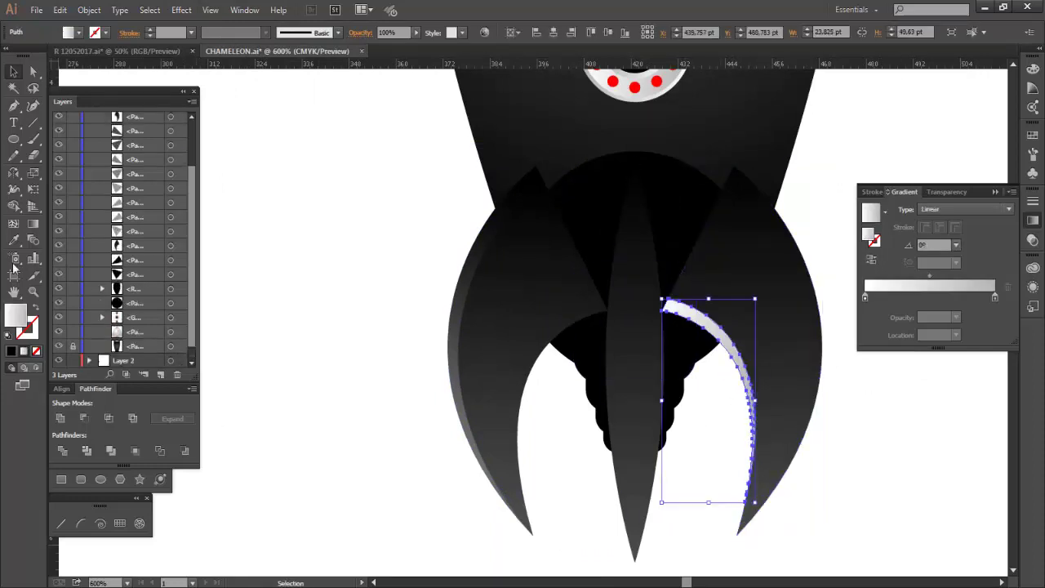
Step: Tone down the right fin's light inner edge strip so it blends into the dark fin as a subtle highlight
left_click(866, 501)
key("ctrl+z")
left_click(858, 465)
scroll(858, 464, "down", 1)
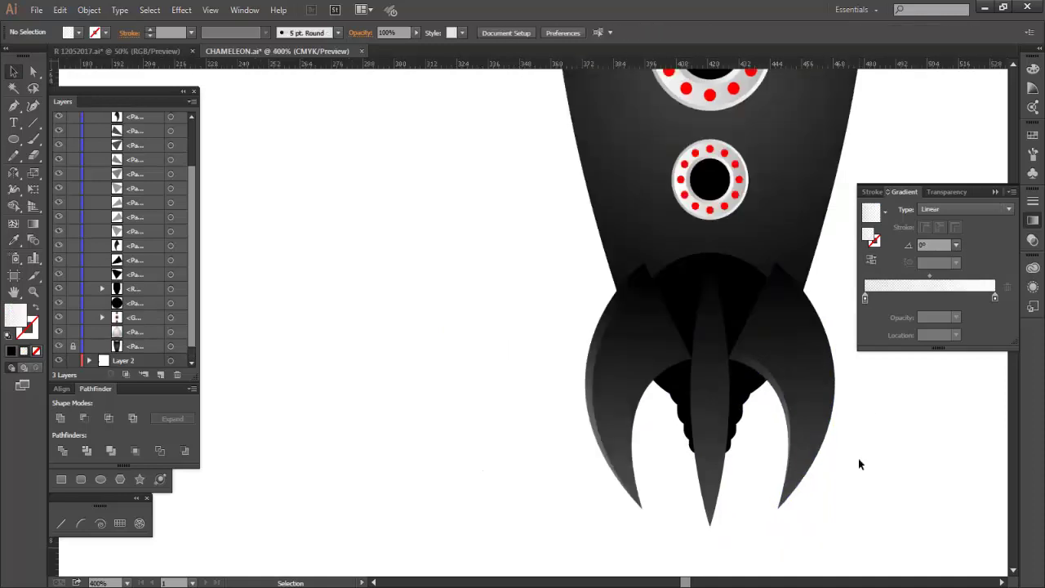
scroll(858, 464, "up", 1)
left_click(739, 441)
scroll(863, 474, "down", 1)
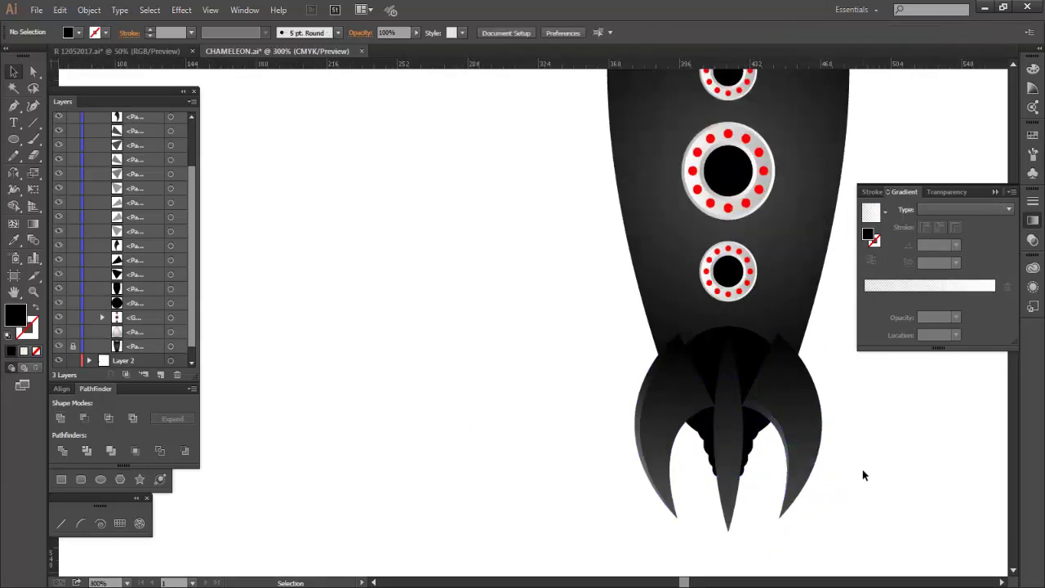
scroll(863, 473, "down", 2)
scroll(861, 474, "up", 1)
Step: Group the right fin with its highlight strip, and group the left fin with its highlight strip
left_click(735, 409)
left_click_drag(788, 409, 719, 473)
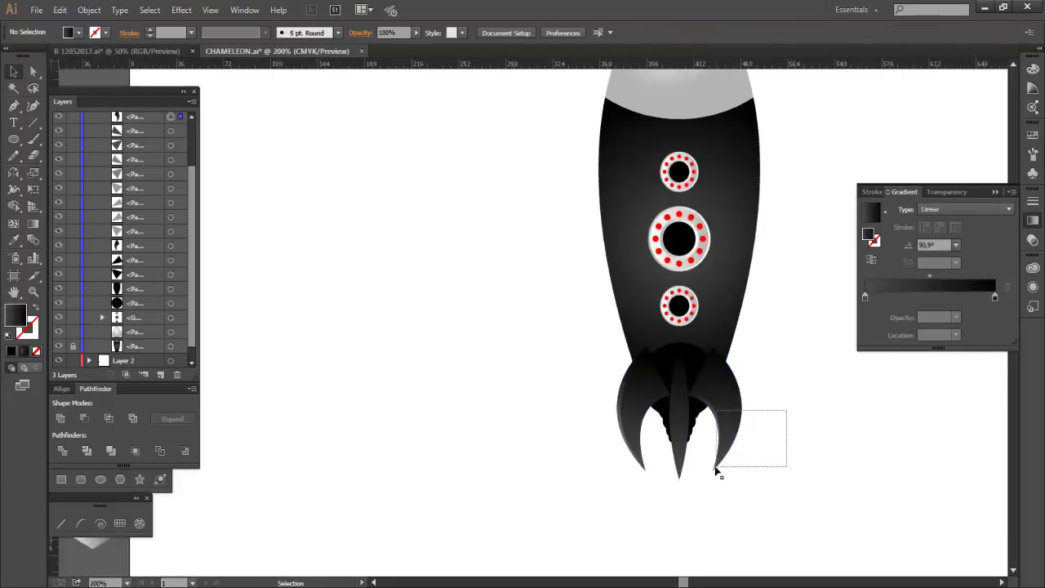
right_click(723, 200)
left_click(747, 272)
left_click_drag(640, 456, 642, 464)
right_click(625, 206)
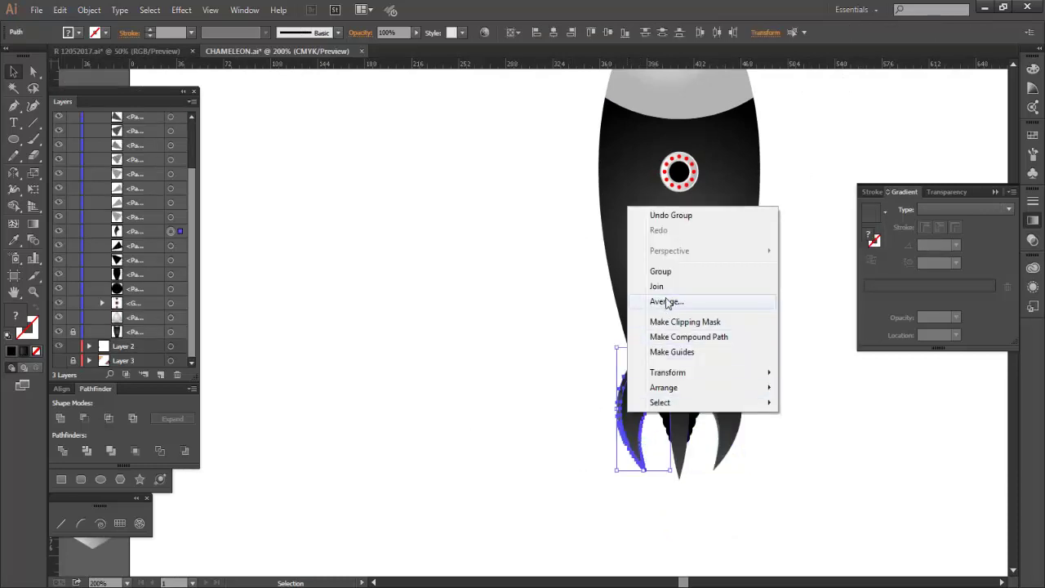
left_click(660, 269)
Step: Send the left and right fin groups to the back, behind the rocket body, and unlock the body path
right_click(634, 397)
mouse_move(707, 511)
left_click(797, 562)
left_click(812, 482)
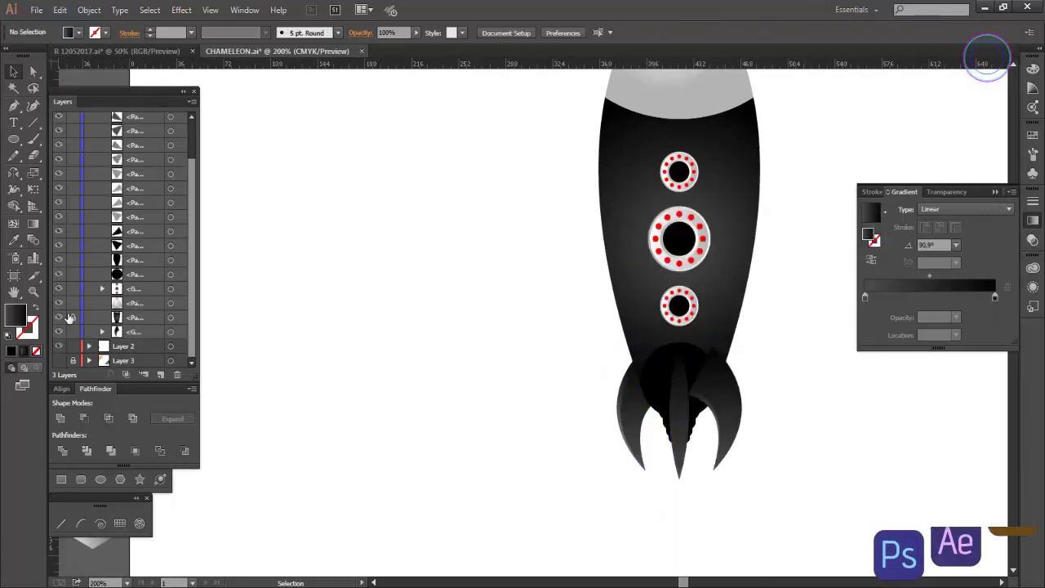
right_click(723, 427)
mouse_move(776, 548)
left_click(606, 494)
left_click(806, 439)
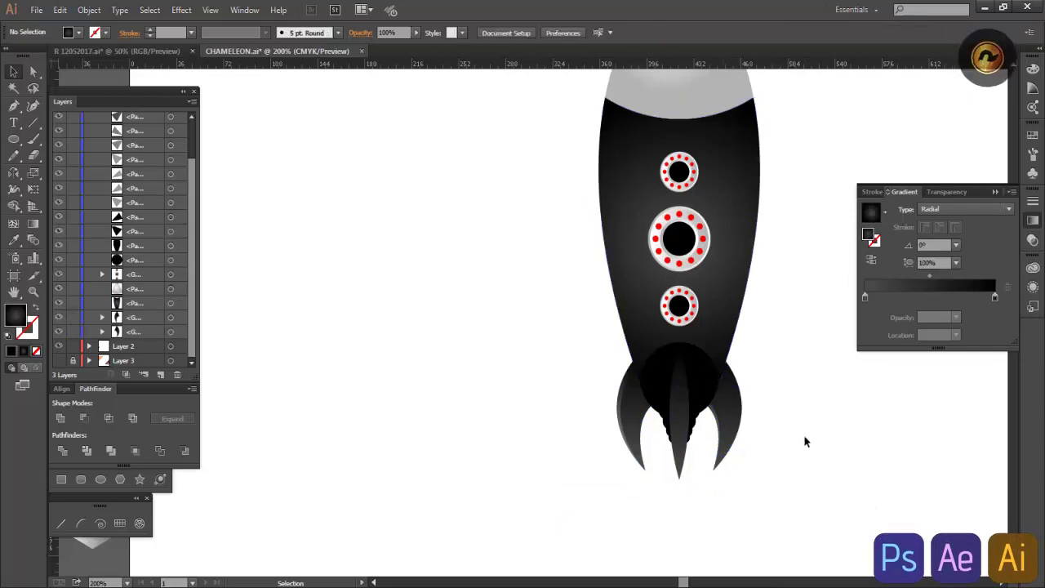
Step: Draw a curved path along the nose's left edge and give it a 5 pt stroke with a tapered width profile
scroll(786, 474, "up", 3)
scroll(730, 483, "down", 3)
scroll(729, 484, "up", 3)
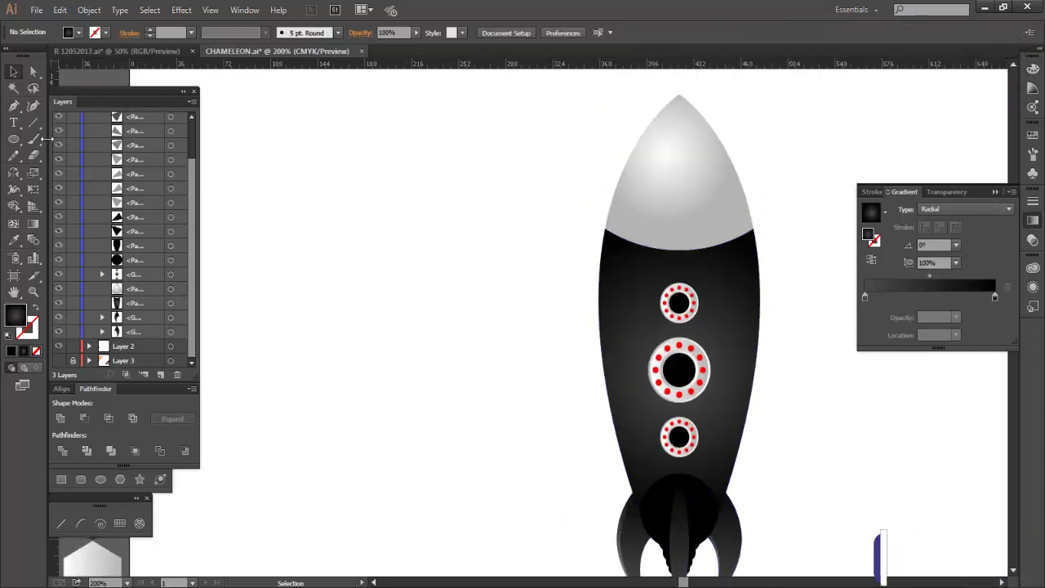
left_click(610, 230)
left_click_drag(726, 85, 729, 84)
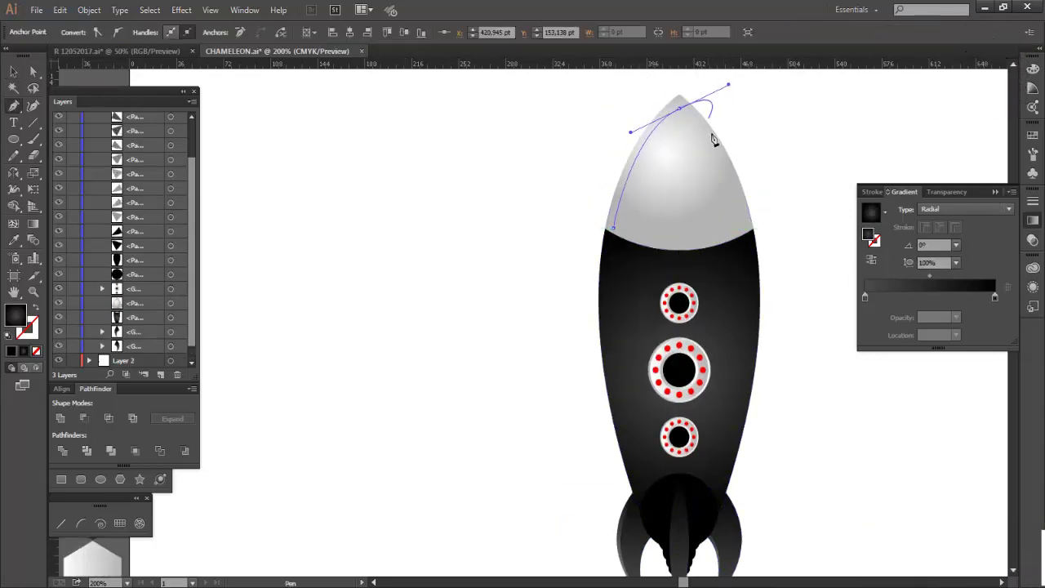
key("v")
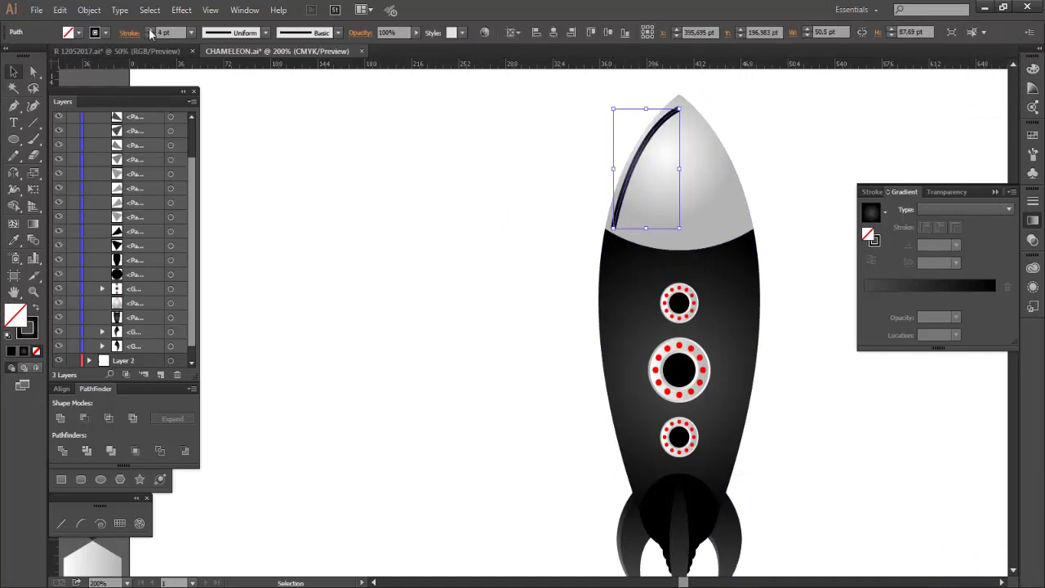
left_click(149, 32)
left_click(233, 32)
left_click(221, 175)
Step: Adjust the end points and curvature of the tapered stroke so it follows the nose's left edge down to the body
key("a")
key("ctrl+plus")
left_click_drag(694, 163, 695, 151)
left_click(567, 292)
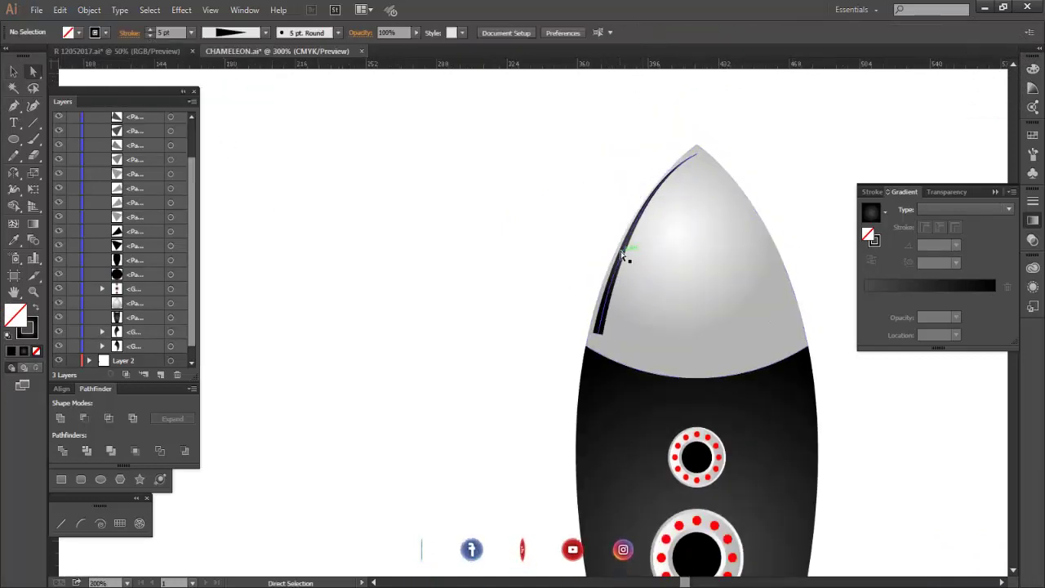
left_click(622, 255)
left_click_drag(599, 332, 593, 347)
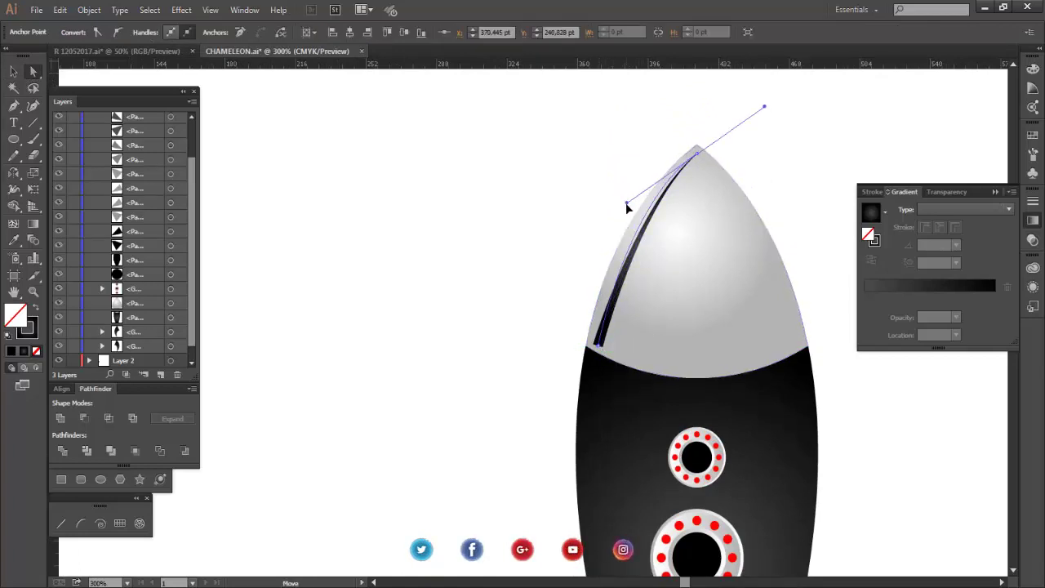
key("v")
left_click(637, 304)
Step: Expand the nose stroke's appearance and fill it with the translucent white gradient as a highlight
key("ctrl+minus")
key("ctrl+minus")
left_click(630, 262)
left_click(89, 10)
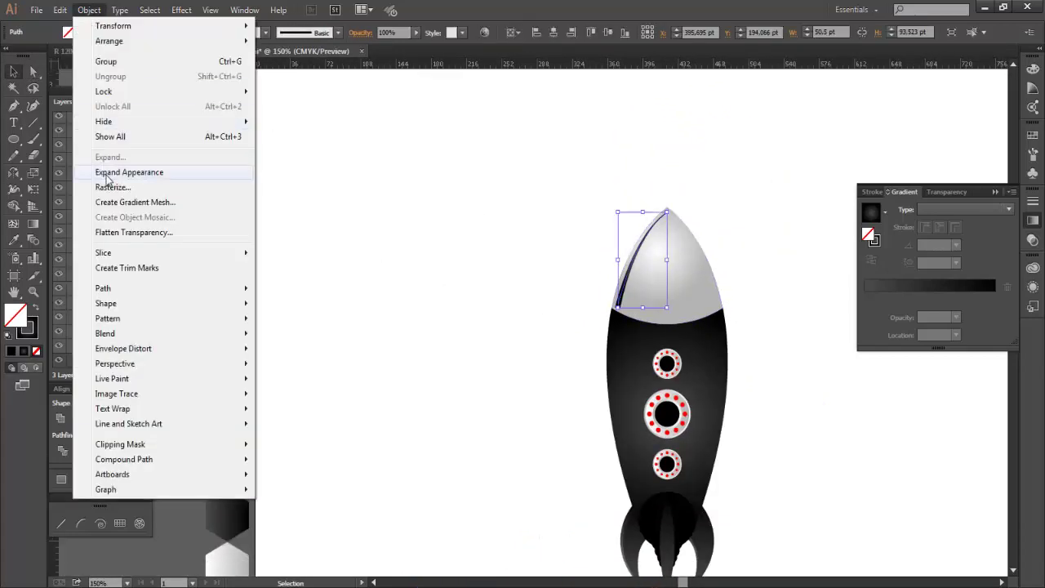
left_click(106, 174)
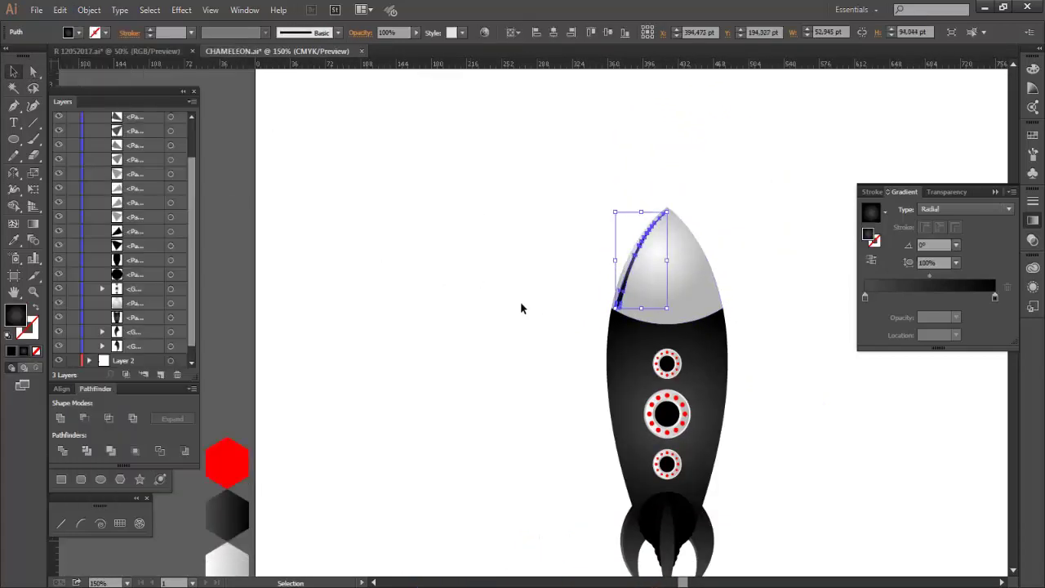
left_click(372, 237)
key("ctrl+plus")
left_click(658, 200)
key("ctrl+shift+a")
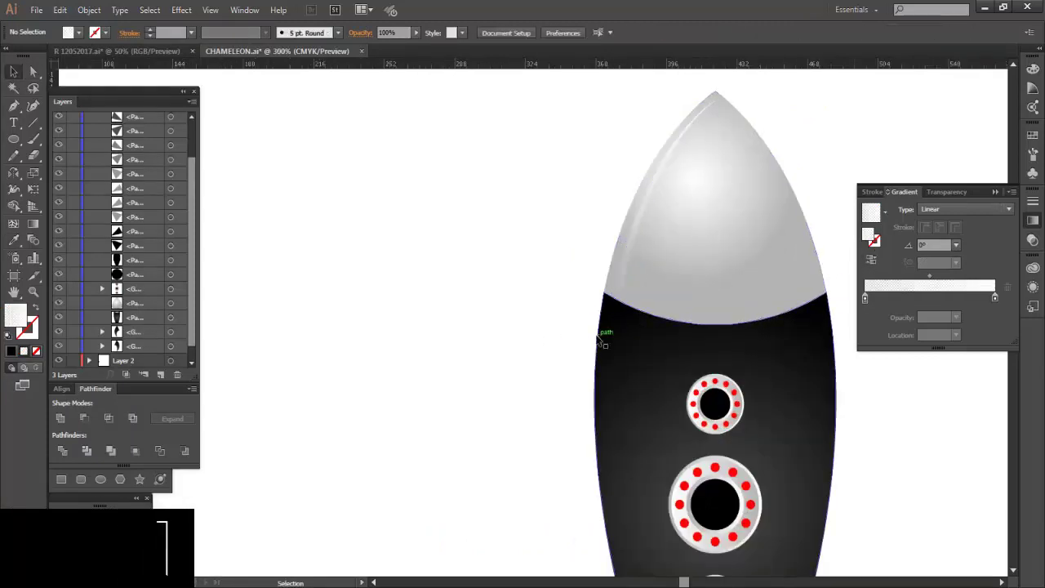
Step: Draw a curved path along the body's left side and give it a 10 pt stroke tapered at both ends
key("ctrl+minus")
left_click(701, 474)
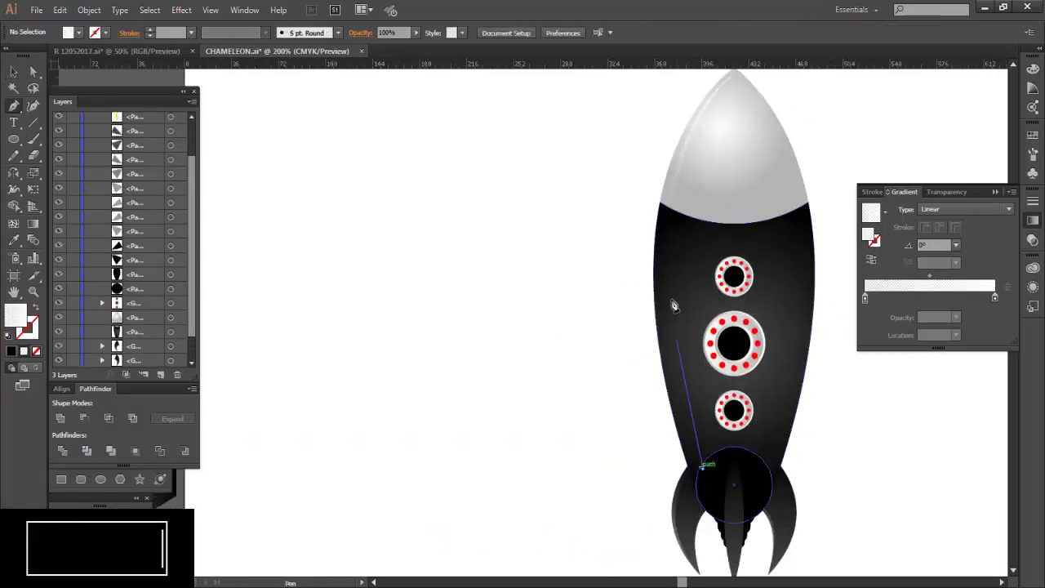
left_click(665, 279)
left_click(670, 226)
key("v")
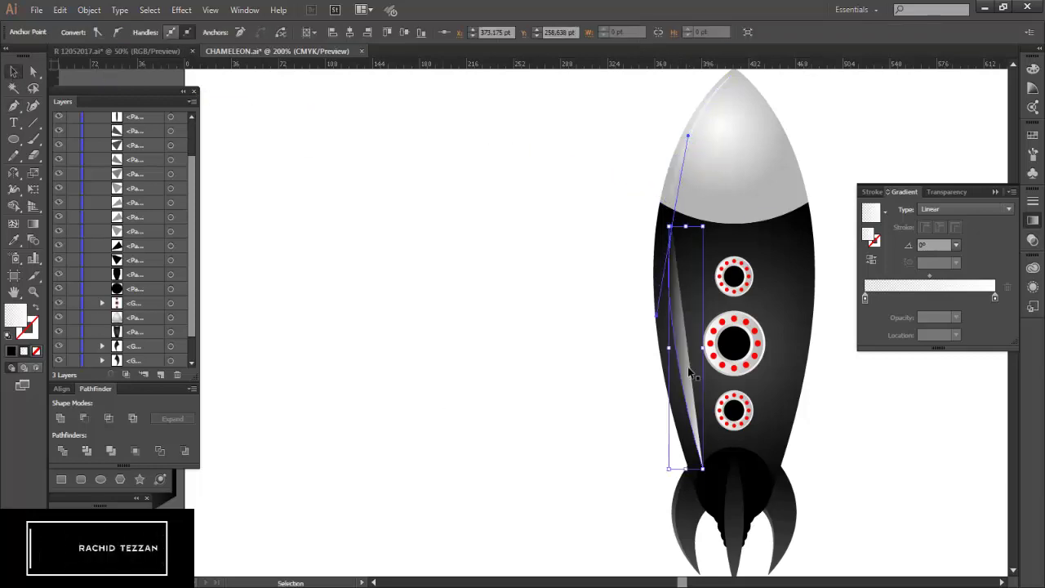
key("shift+x")
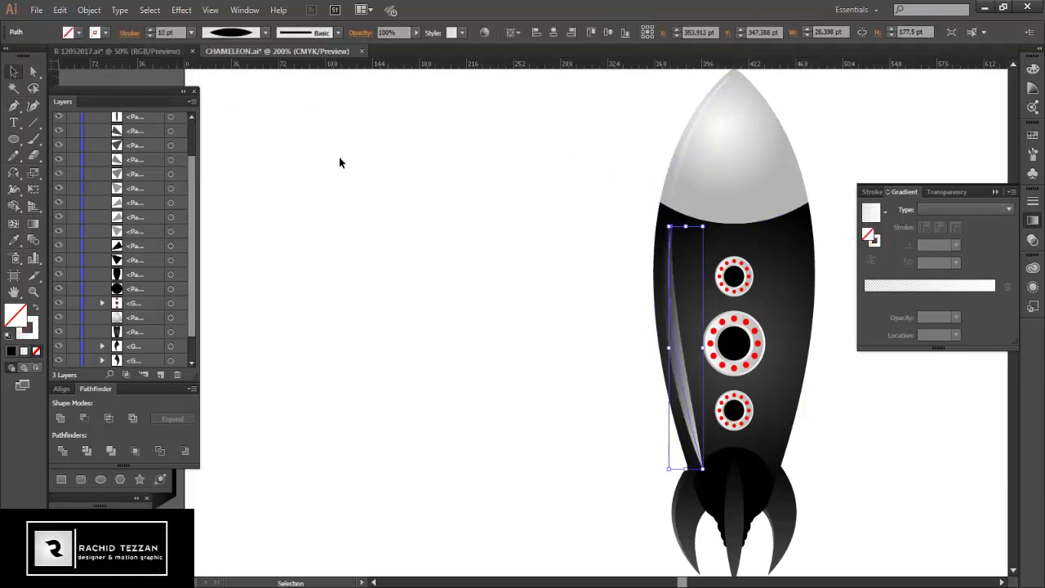
Step: Expand the body stroke's appearance and apply the nose highlight's translucent white gradient to it
left_click(89, 10)
left_click(310, 323)
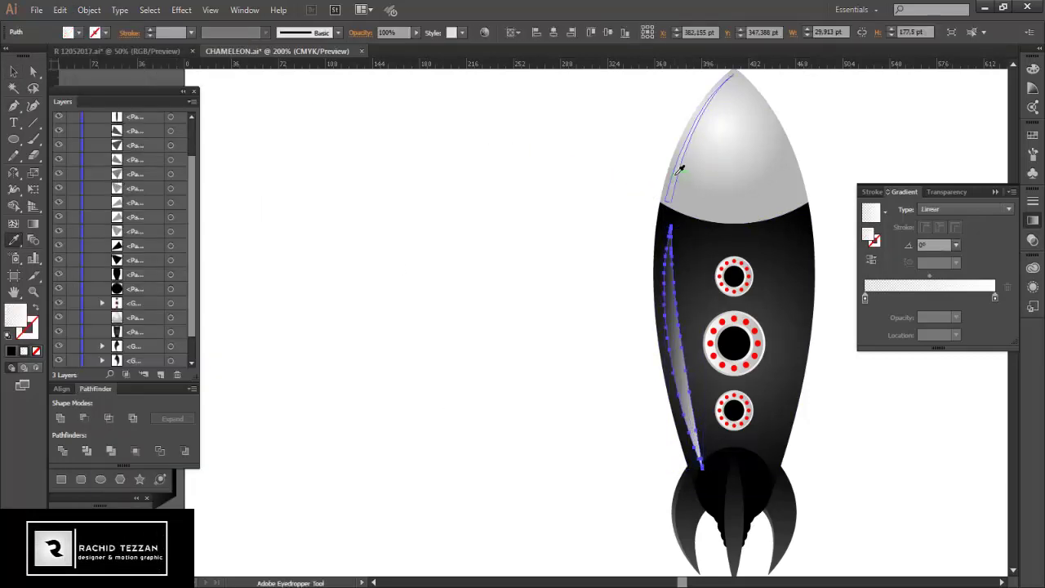
left_click(355, 264)
scroll(493, 357, "down", 1)
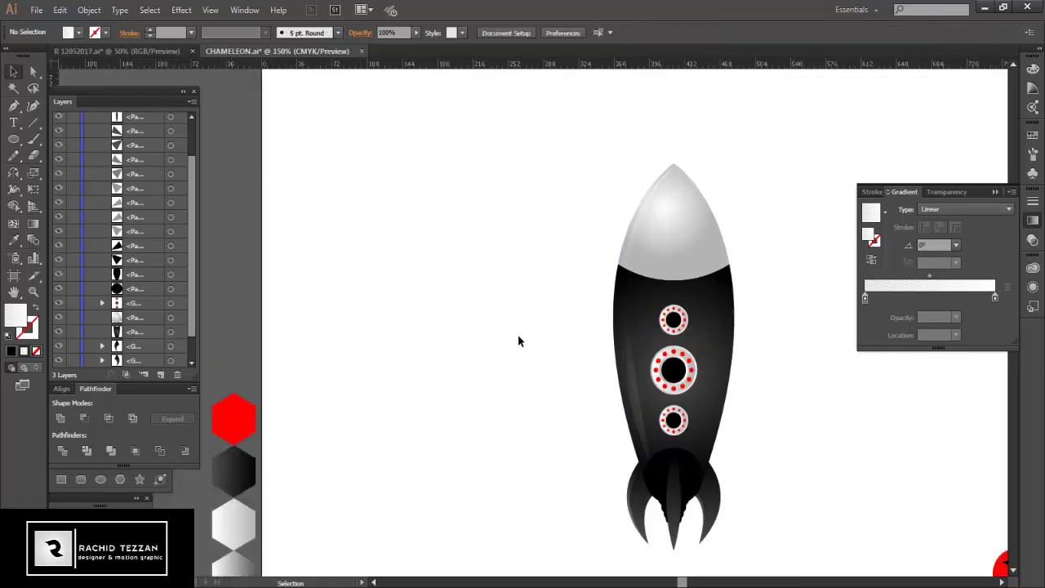
Step: Draw a circle about 28.5 pt wide above the nose, widen it to about 49 pt and place it over the nose tip
scroll(517, 340, "up", 1)
left_click_drag(590, 161, 594, 165)
key("v")
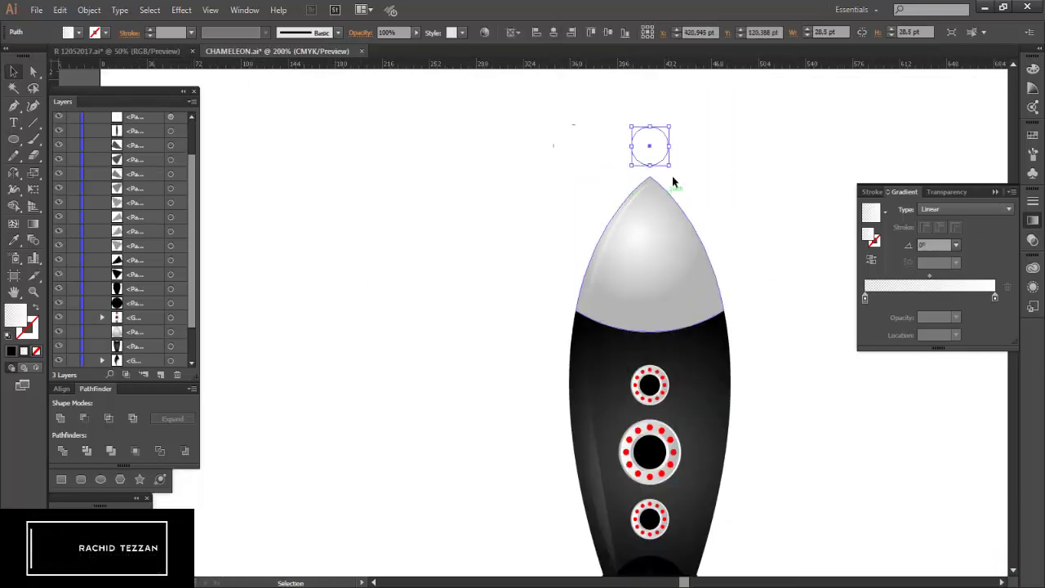
left_click_drag(668, 157, 695, 150)
scroll(668, 180, "up", 3)
scroll(691, 164, "down", 2)
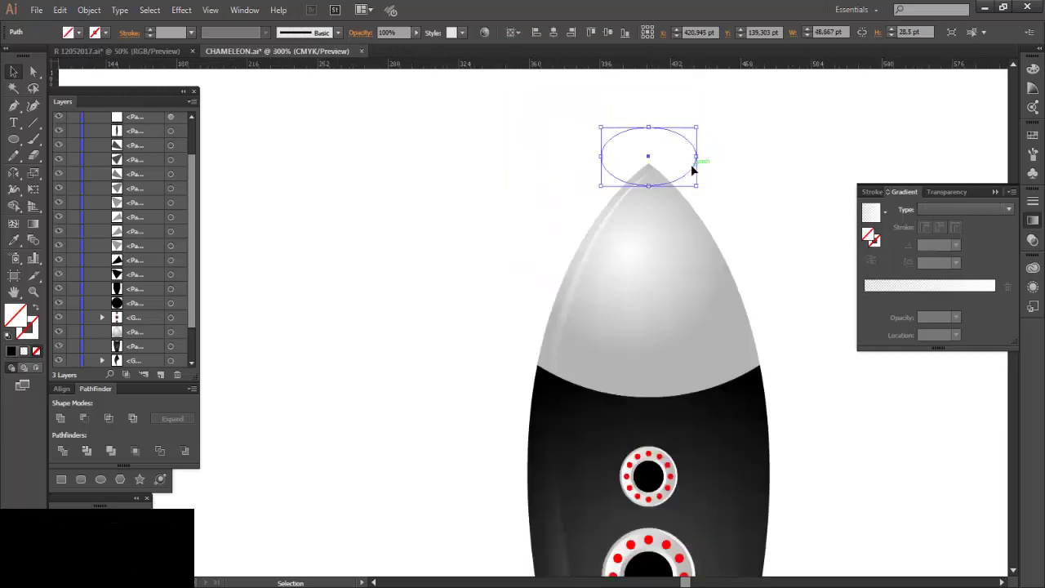
scroll(693, 177, "up", 2)
Step: Split off the nose tip along the ellipse with the Shape Builder and remove the ellipse's areas outside the nose
left_click(694, 230)
left_click_drag(694, 230, 333, 356)
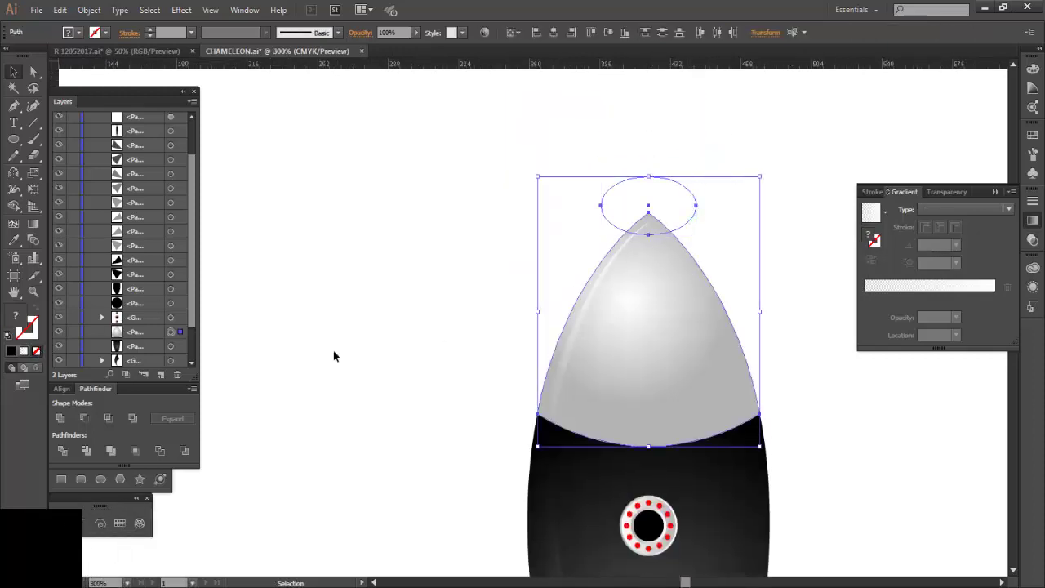
left_click(34, 258)
left_click(672, 198, "alt")
left_click(665, 234, "alt")
Step: Fill the separated nose tip with the palette's red
key("v")
left_click(738, 237)
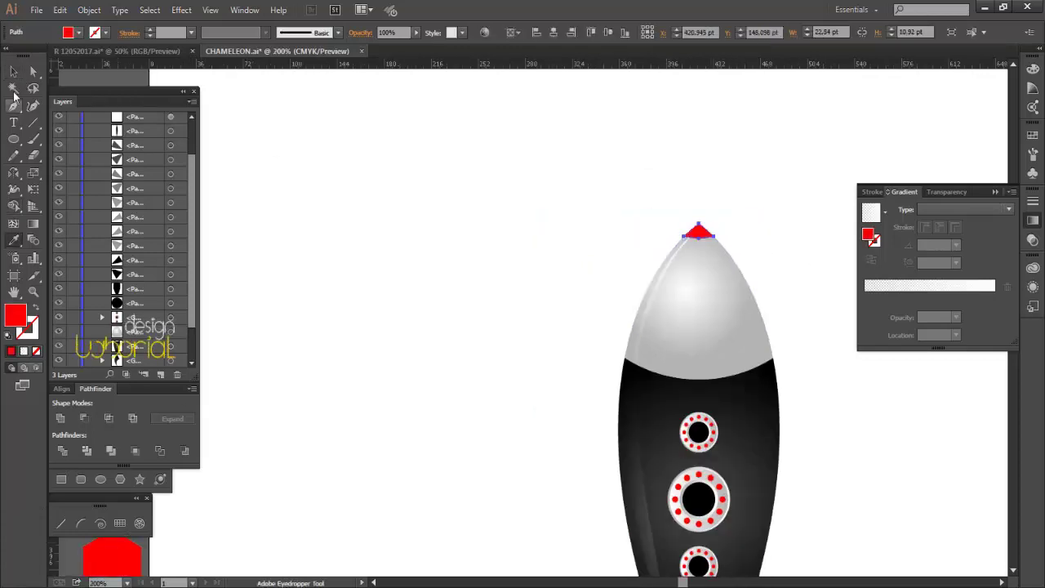
key("v")
left_click(556, 249)
scroll(555, 249, "down", 1)
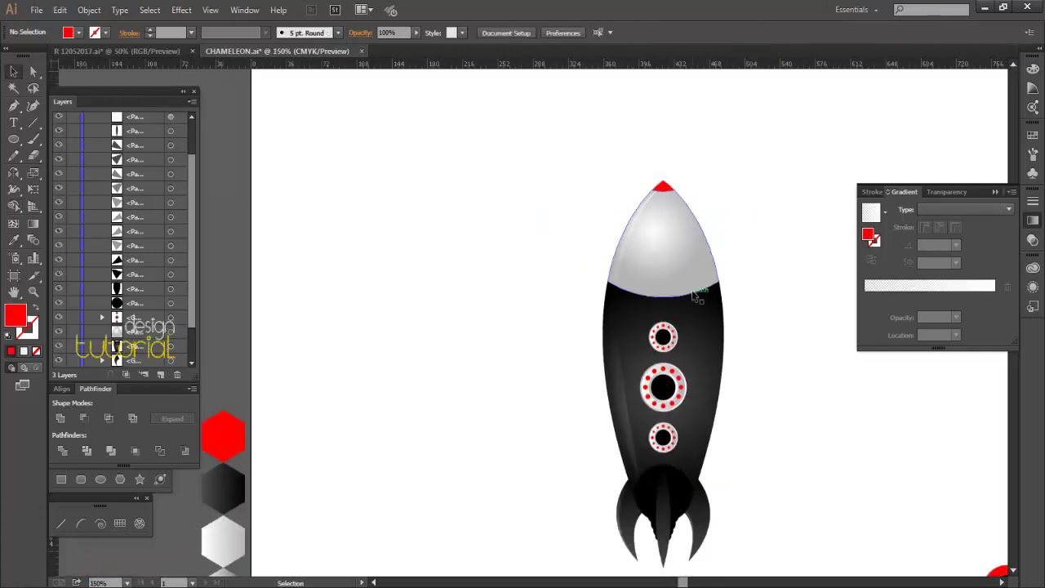
scroll(800, 383, "down", 3)
scroll(792, 371, "down", 1)
scroll(792, 371, "up", 3)
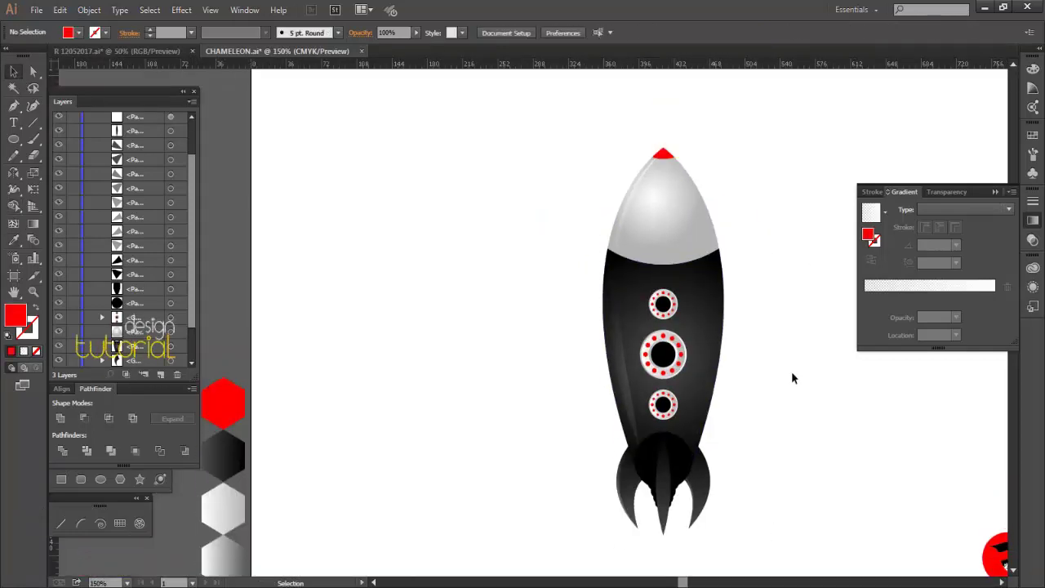
scroll(792, 370, "down", 1)
scroll(788, 384, "down", 3)
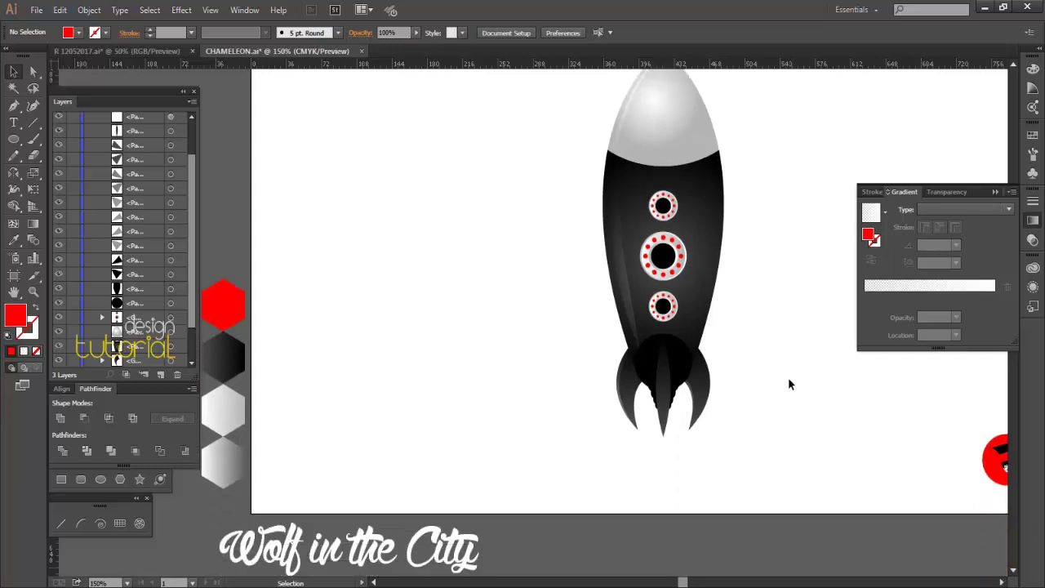
scroll(670, 449, "down", 1)
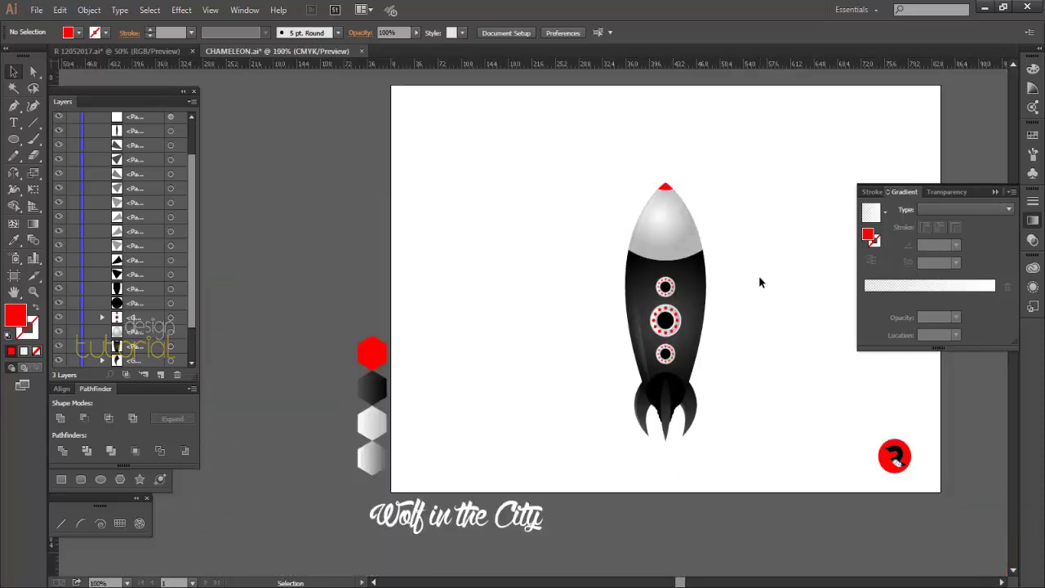
Step: Replace the nose tip's flat red fill with a radial gradient from bright red to dark red
scroll(665, 200, "up", 4)
left_click(653, 222)
left_click(1037, 51)
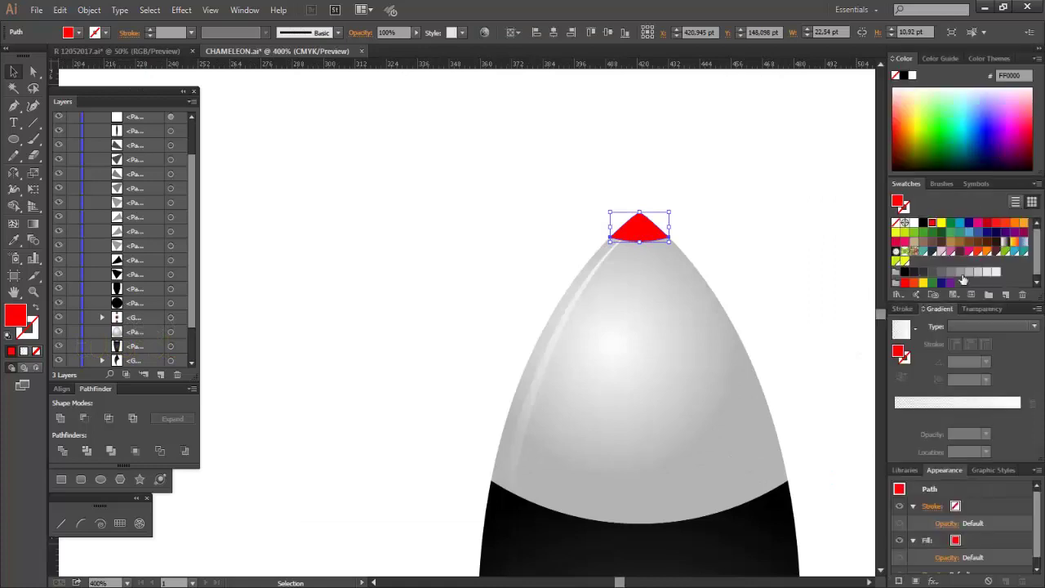
key(".")
left_click(896, 415)
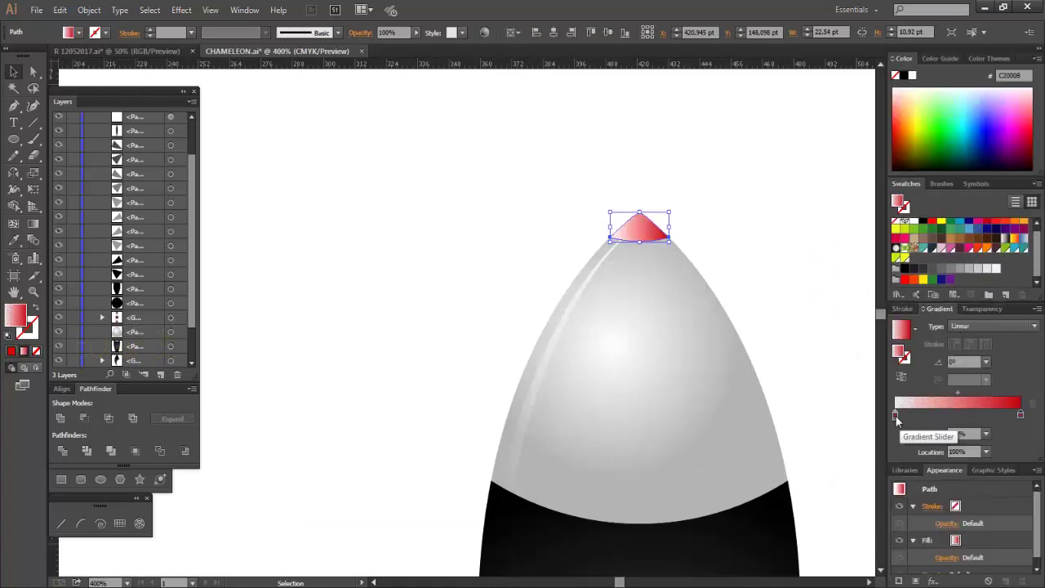
left_click(871, 333)
Step: Group all the rocket's parts, scale the rocket down and move it up near the artboard's upper edge
scroll(871, 333, "down", 2)
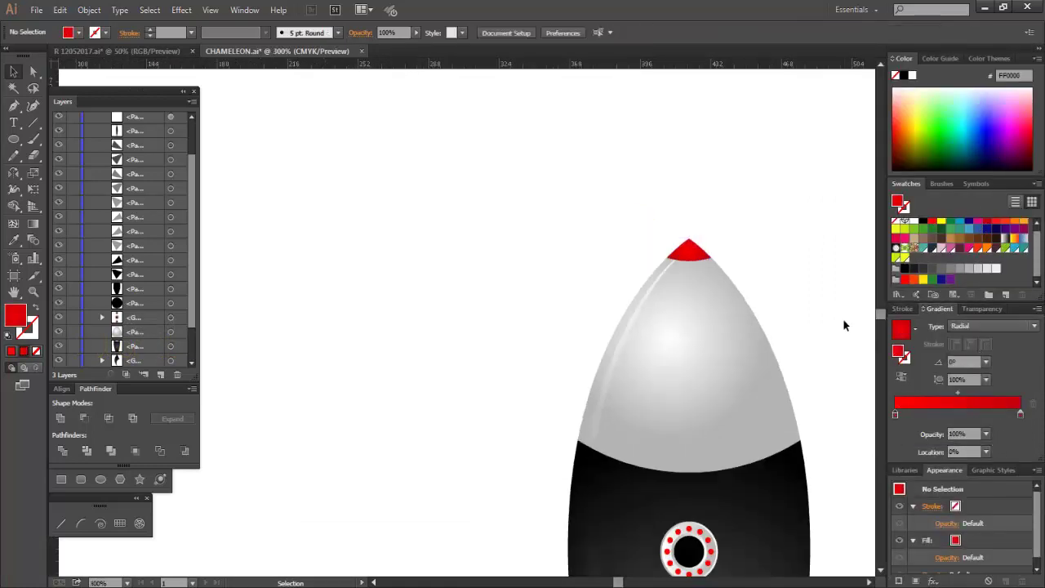
scroll(850, 326, "down", 5)
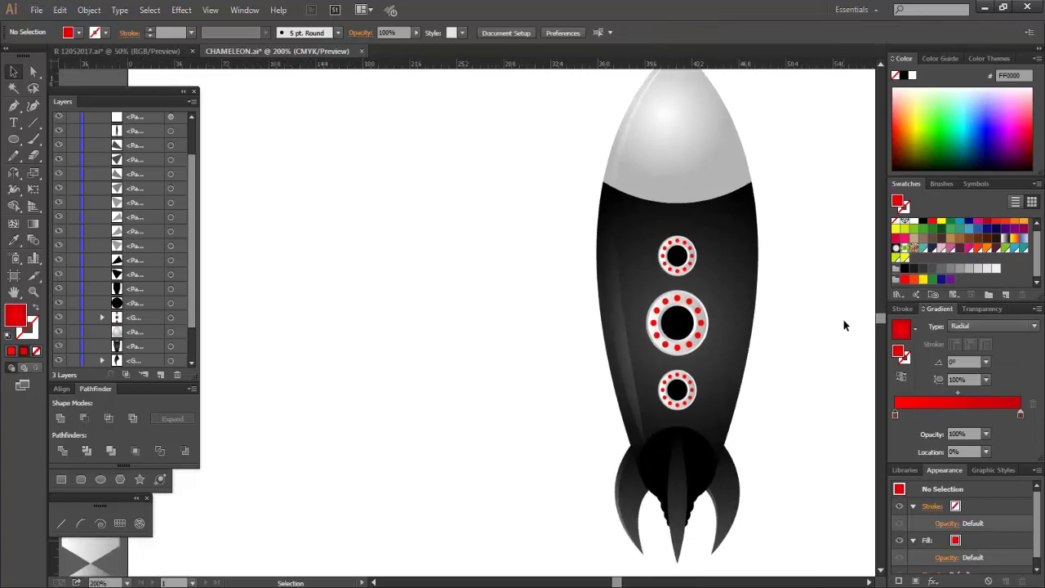
scroll(805, 364, "down", 1)
scroll(810, 315, "down", 1)
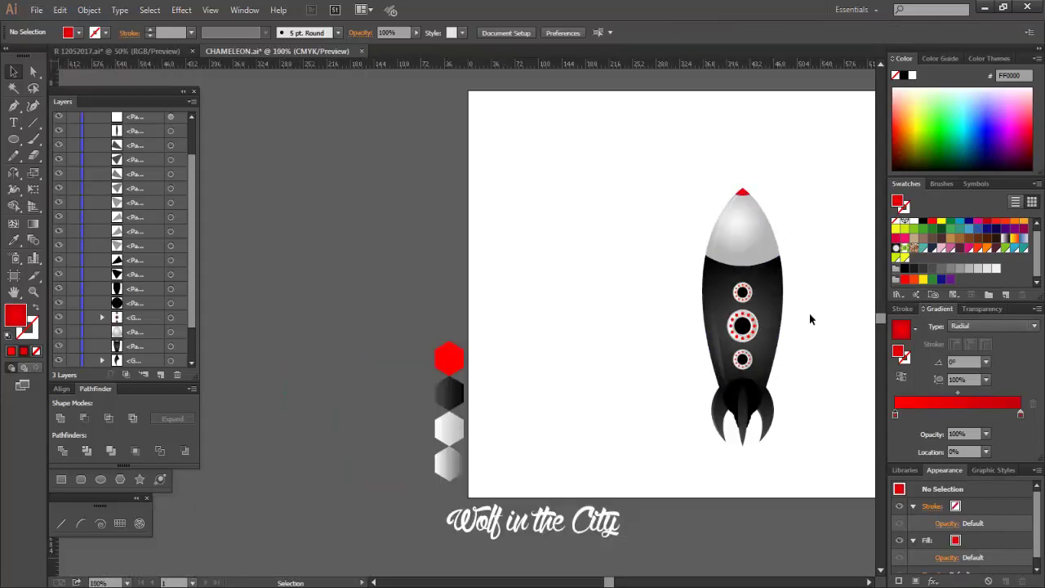
scroll(833, 384, "right", 2)
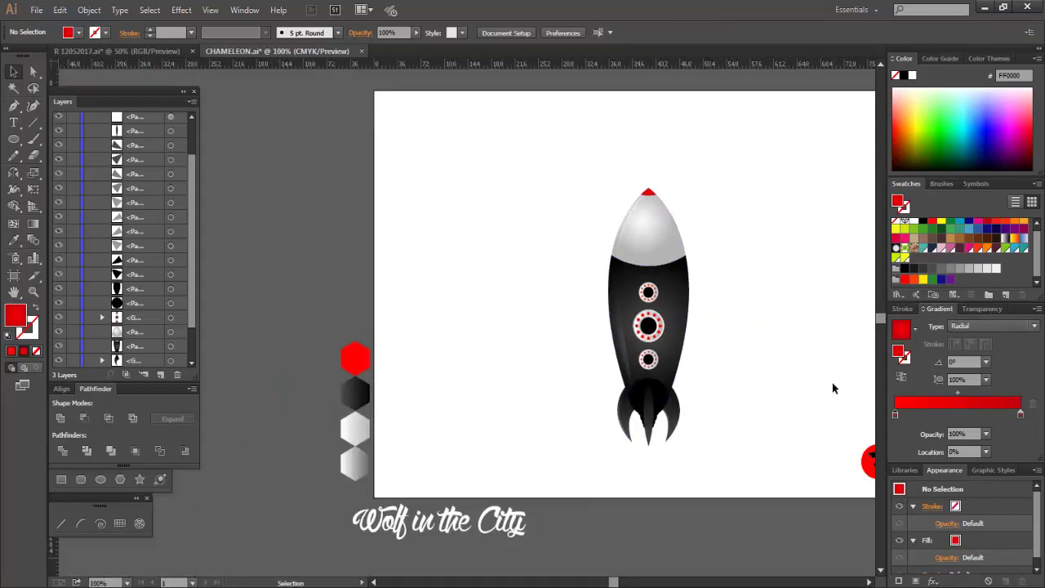
left_click_drag(614, 171, 681, 290)
key("ctrl+g")
left_click_drag(691, 192, 708, 237)
left_click(106, 238)
Step: Draw an arc bowing left below the rocket with the Pen tool and give it a 20 pt red stroke with a tapered width profile
left_click(17, 108)
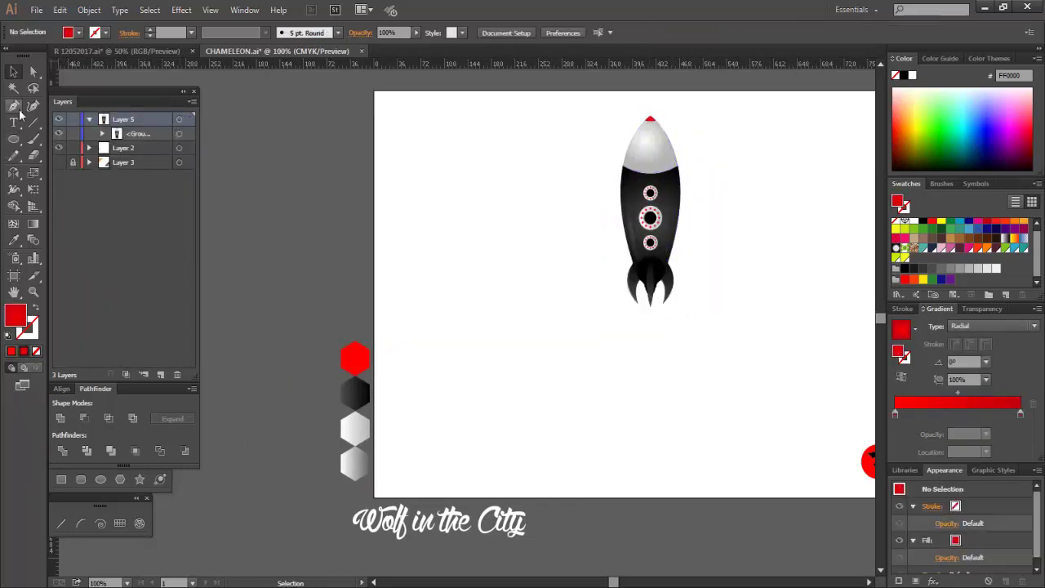
left_click(574, 446)
left_click_drag(694, 188, 701, 176)
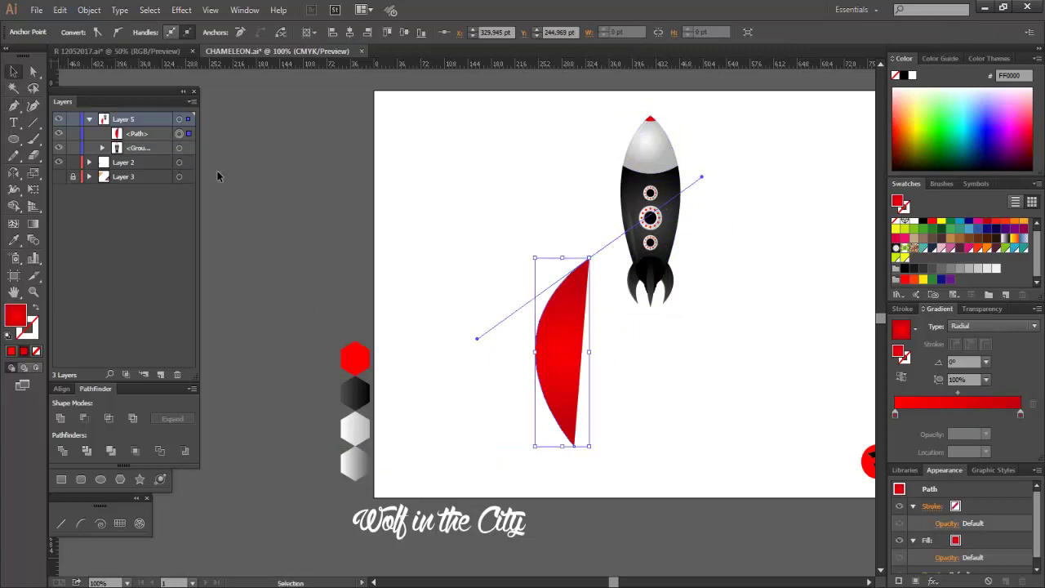
key("shift+x")
left_click(259, 33)
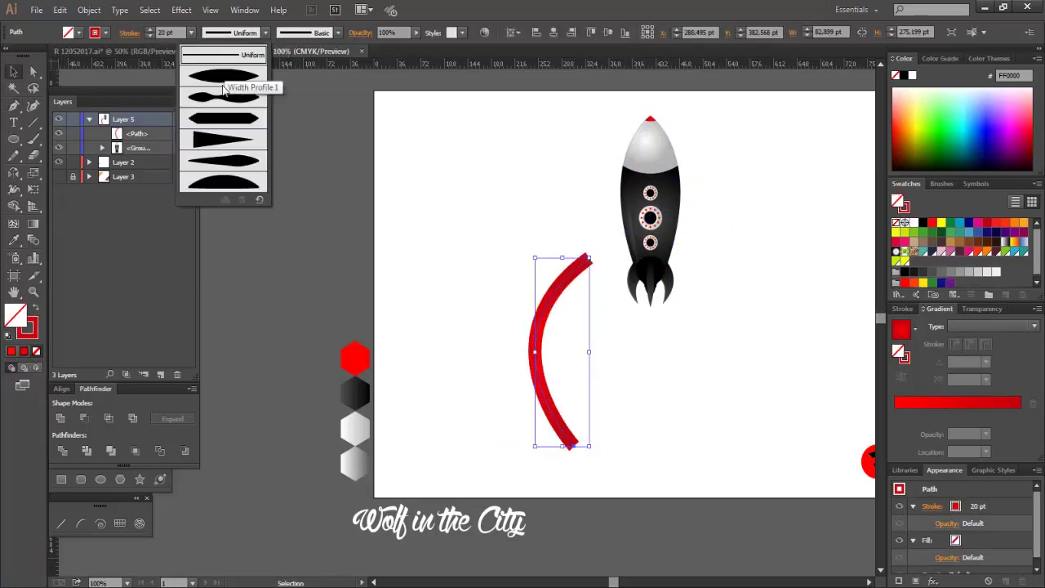
left_click(245, 128)
Step: Expand the appearance of the tapered arc into a filled red streak
key("ctrl+shift+a")
left_click(13, 72)
left_click(544, 346)
left_click(89, 10)
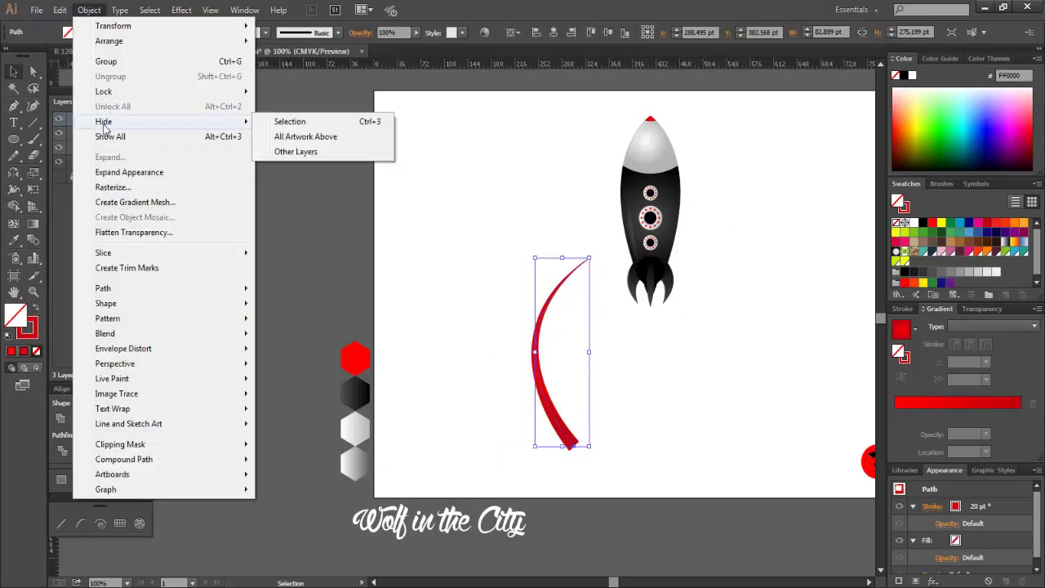
left_click(130, 165)
Step: Duplicate the red streak, rotate the copy outward about its pointed tip, and place another copy between the two
key("ctrl+plus")
left_click_drag(529, 394, 599, 394)
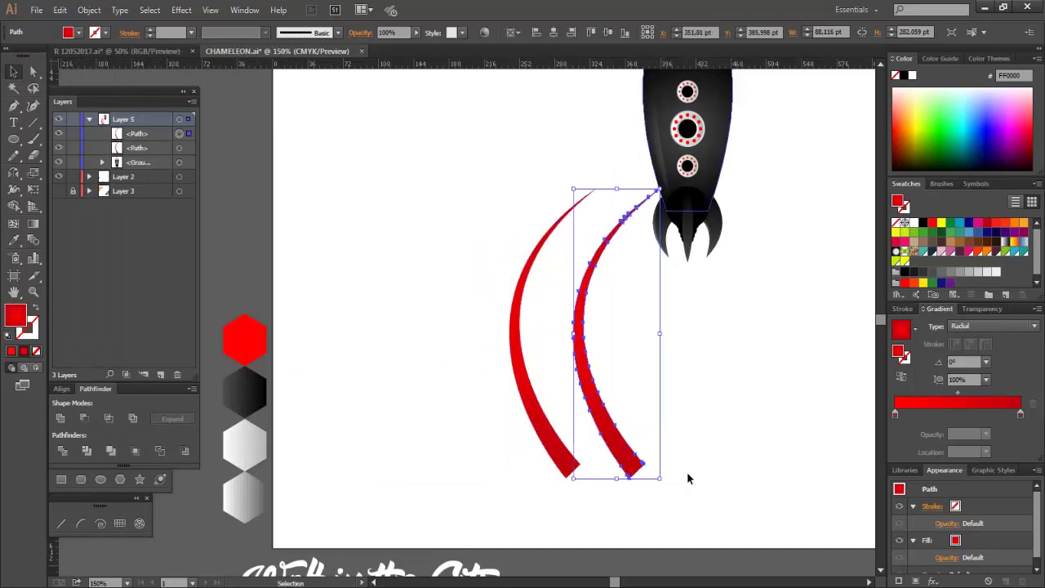
left_click_drag(688, 479, 755, 460)
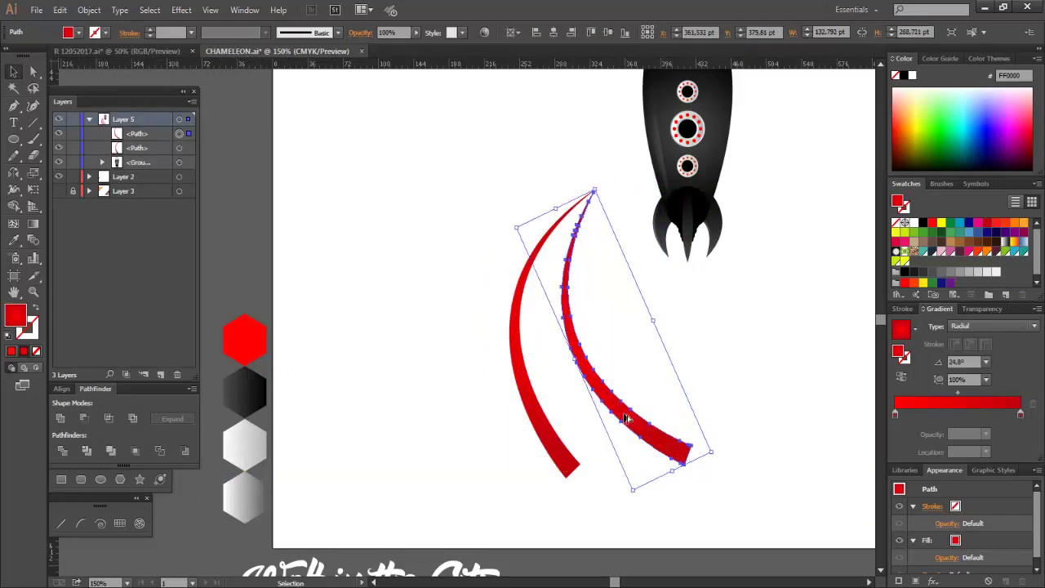
left_click_drag(626, 418, 602, 449)
Step: Group the three red streaks and move the group closer to the rocket
left_click(480, 366)
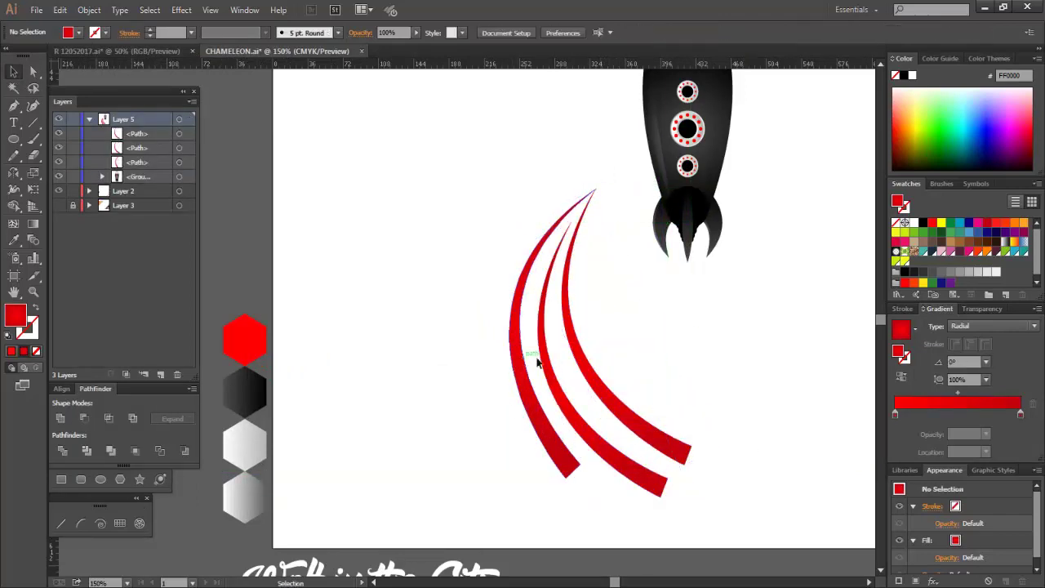
left_click_drag(537, 356, 539, 353)
left_click_drag(449, 358, 588, 371)
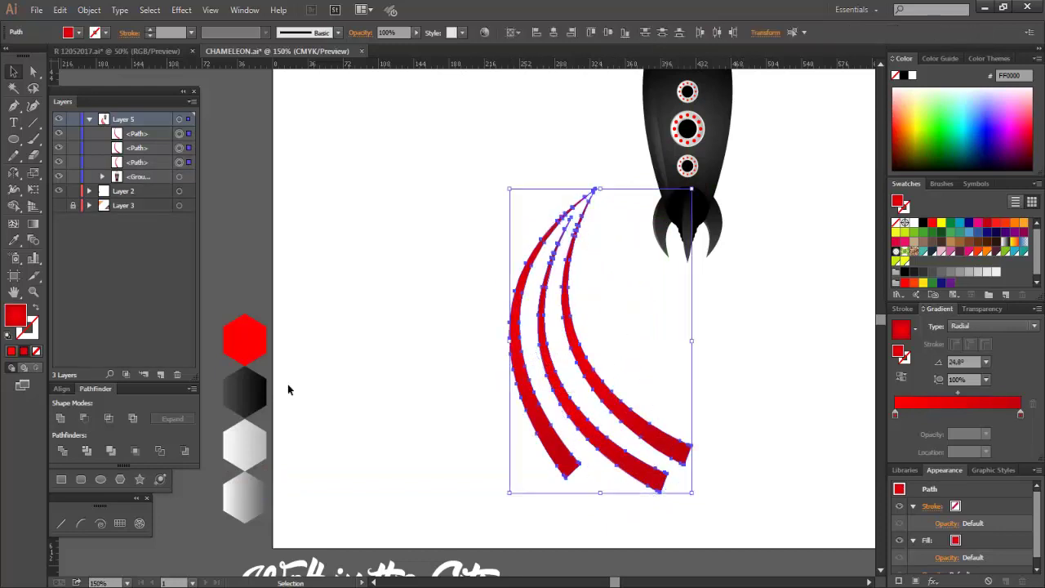
key("ctrl+g")
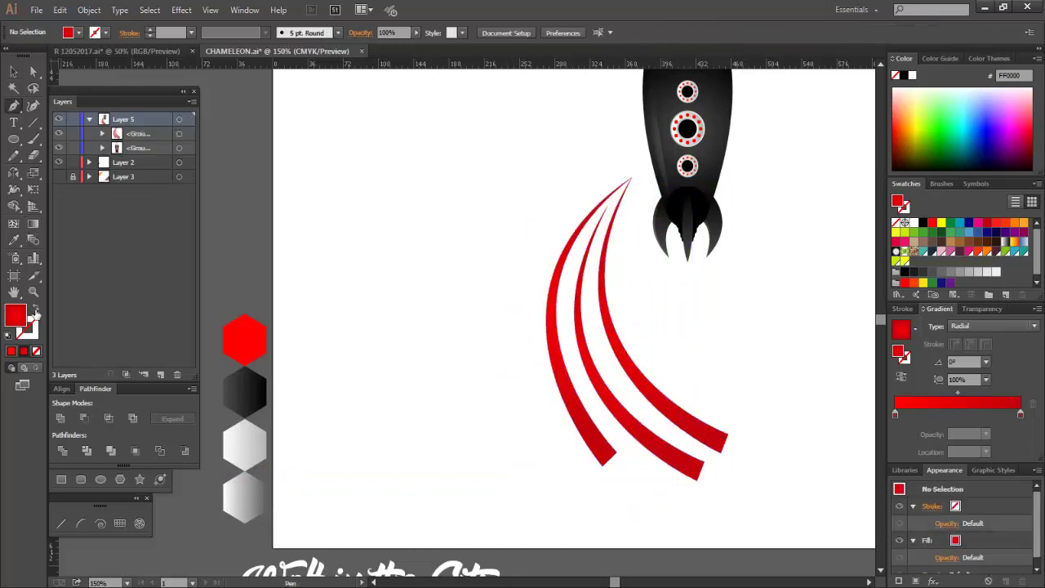
Step: Start a cloud outline with two unfilled 1 pt red arcs descending from the outer side of the left streak
left_click(35, 313)
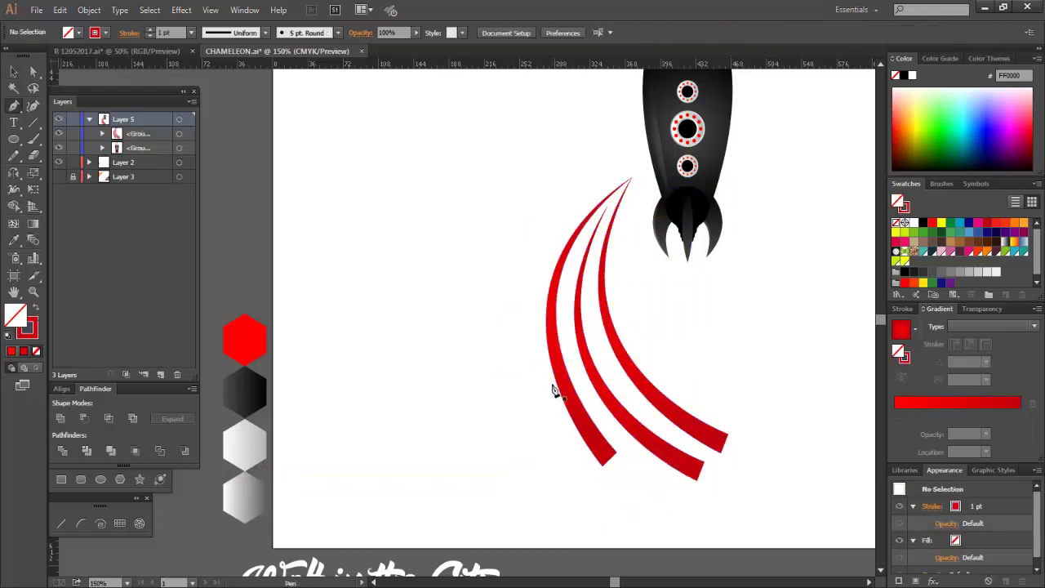
left_click(560, 373)
left_click_drag(517, 426, 530, 488)
key("ctrl+shift+a")
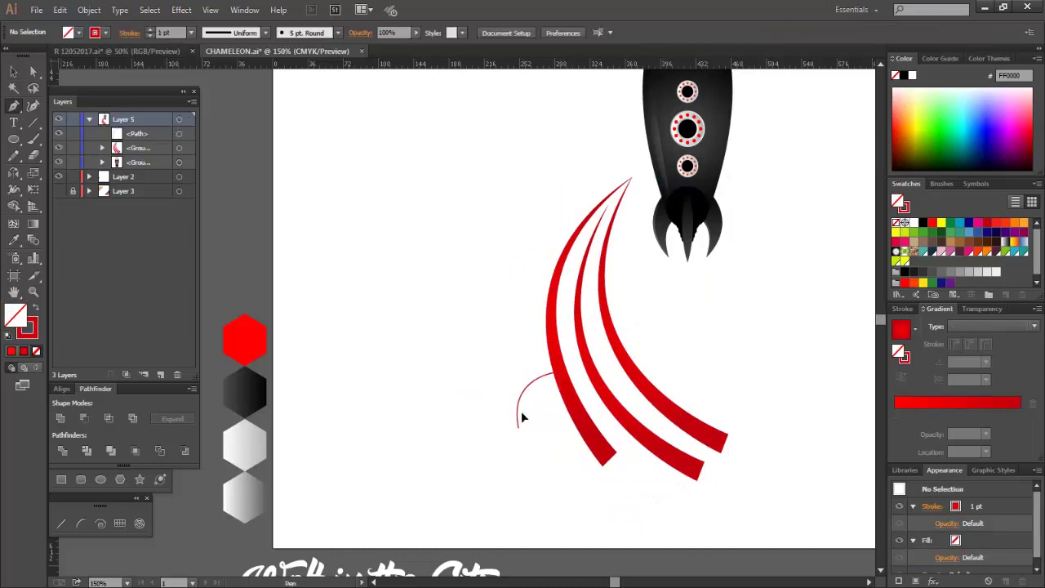
left_click(518, 424)
mouse_move(496, 441)
left_mouse_down()
mouse_move(485, 490)
mouse_move(542, 499)
left_mouse_up()
key("ctrl+shift+a")
Step: Continue the cloud outline with small separate arcs around its left end and a long arc along its lower left
left_click(497, 441)
key("ctrl+shift+a")
left_click(472, 466)
key("ctrl+shift+a")
left_click(509, 490)
left_click_drag(614, 529, 700, 502)
key("ctrl+shift+a")
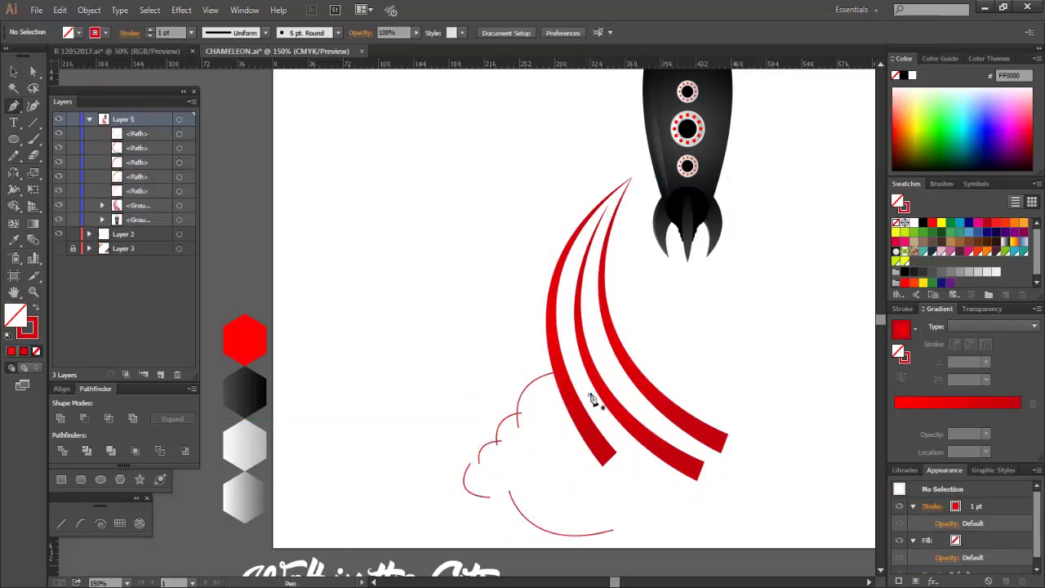
Step: Draw a wide arc across the cloud's top and separate smaller arcs down its right side
left_click(589, 395)
mouse_move(708, 372)
left_mouse_down()
mouse_move(782, 415)
mouse_move(828, 466)
mouse_move(768, 545)
left_mouse_up()
key("ctrl+shift+a")
left_click(715, 392)
key("ctrl+shift+a")
left_click(786, 413)
key("ctrl+shift+a")
left_click(789, 493)
key("ctrl+shift+a")
Step: Draw arcs along the cloud's underside and an overlapping arc at its lower-left corner
left_click(765, 523)
left_click_drag(704, 547, 652, 532)
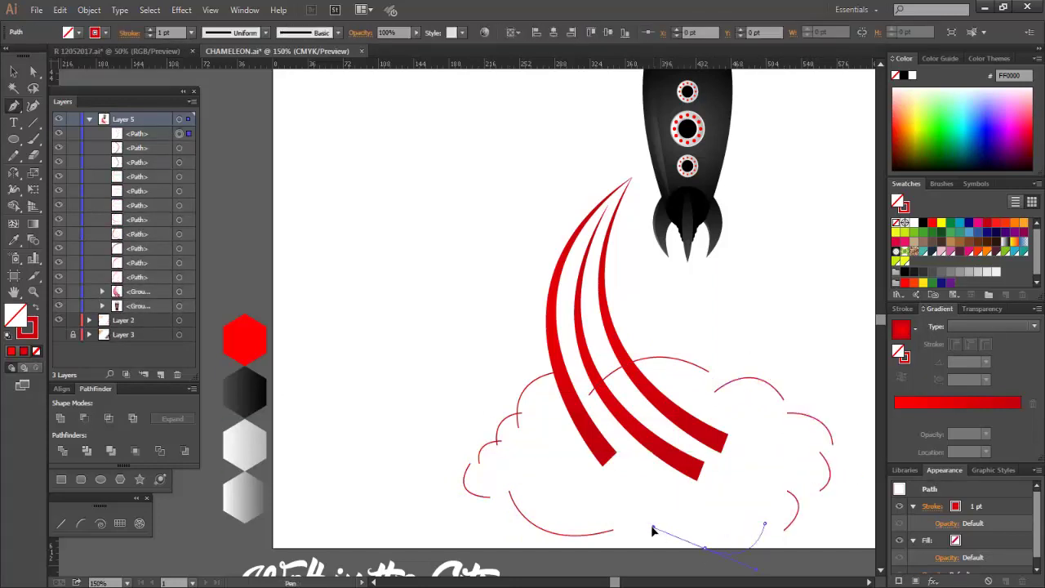
left_click(598, 522)
key("ctrl+shift+a")
left_click(484, 493)
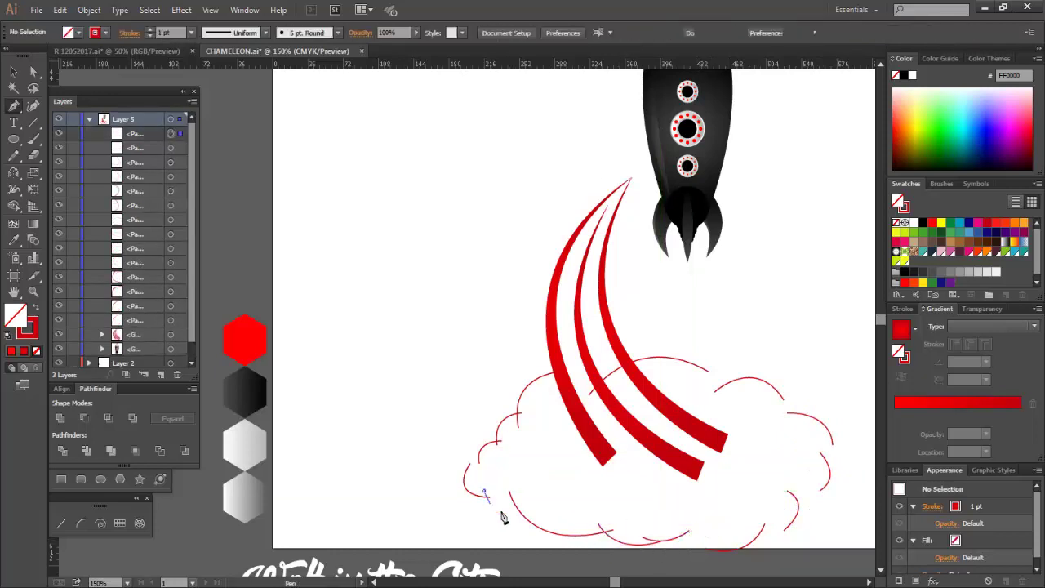
left_click_drag(606, 517, 609, 519)
key("ctrl+shift+a")
Step: Bridge the gaps in the cloud outline with short overlapping arcs along its upper right, right side and lower right
left_click_drag(773, 395, 814, 384)
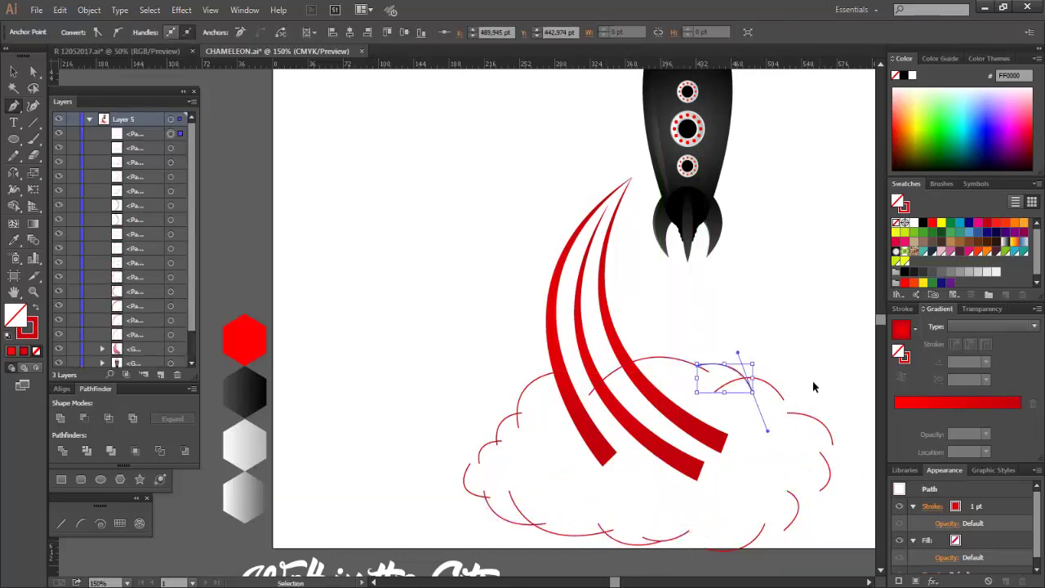
left_click_drag(801, 420, 851, 449)
key("ctrl+shift+a")
key("ctrl+shift+a")
key("ctrl+shift+a")
left_click_drag(722, 542, 670, 564)
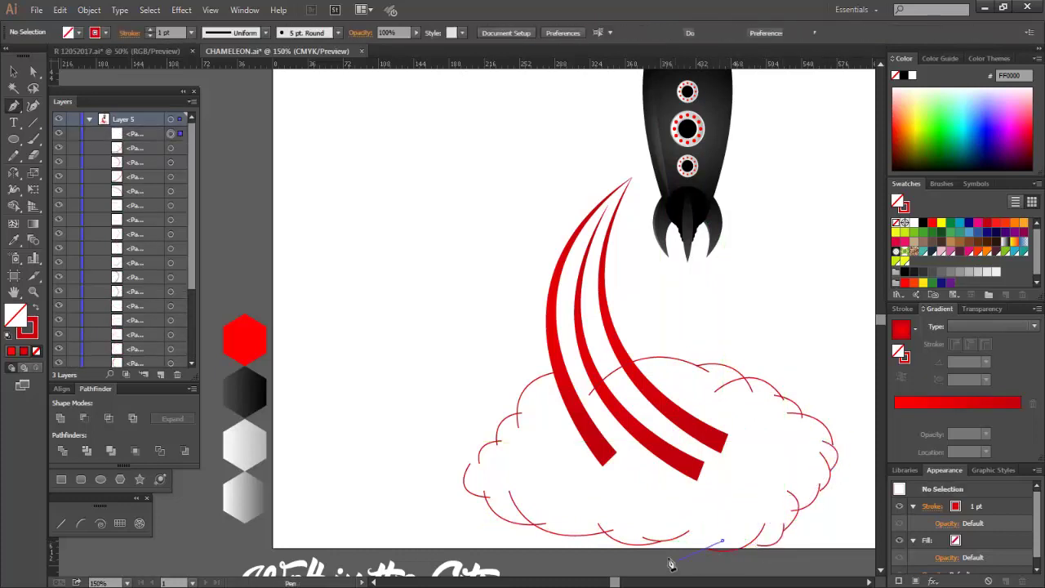
key("ctrl+shift+a")
Step: Close the outline gaps at the cloud's left tip and at its top behind the streaks with two more arcs
mouse_move(478, 461)
left_mouse_down()
mouse_move(475, 482)
mouse_move(529, 470)
left_mouse_up()
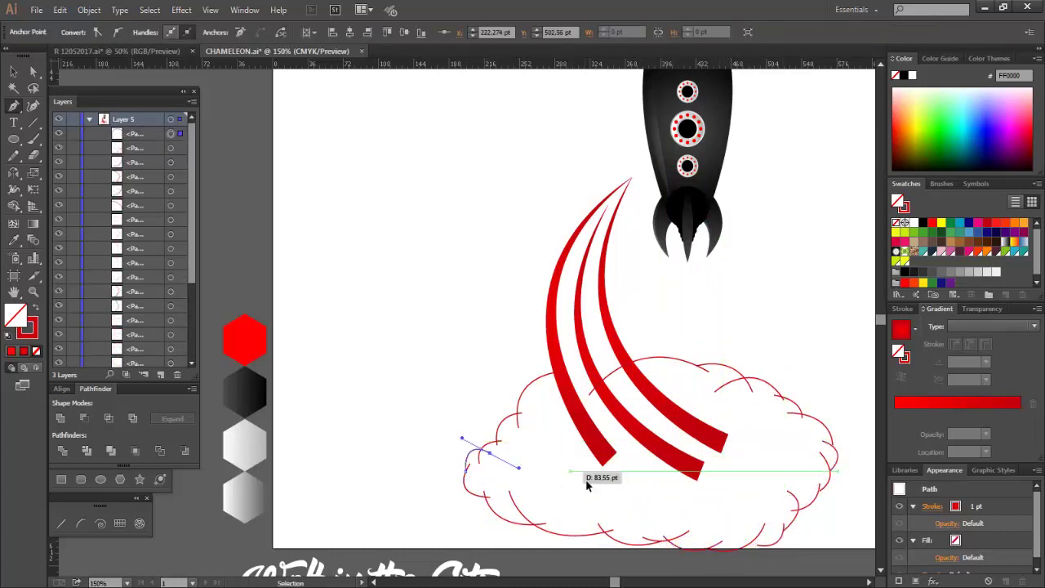
key("ctrl+shift+a")
left_click(549, 373)
left_click_drag(623, 389, 676, 447)
key("ctrl+shift+a")
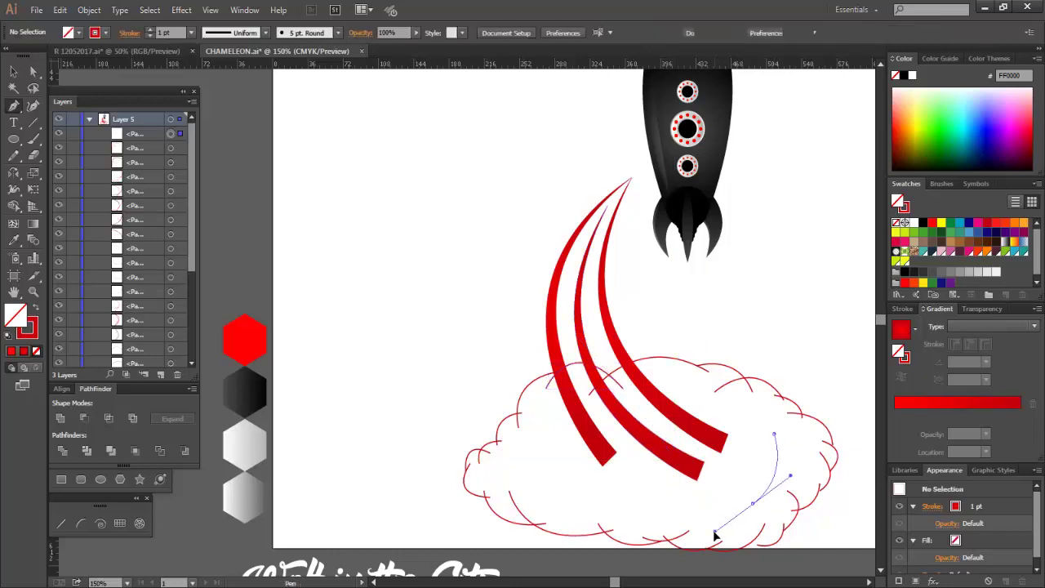
Step: Draw curved contour lines inside the cloud, including a wide arc through its middle and a shorter one at its left
left_click(538, 459)
left_click_drag(649, 510, 730, 508)
key("ctrl")
key("ctrl+shift+a")
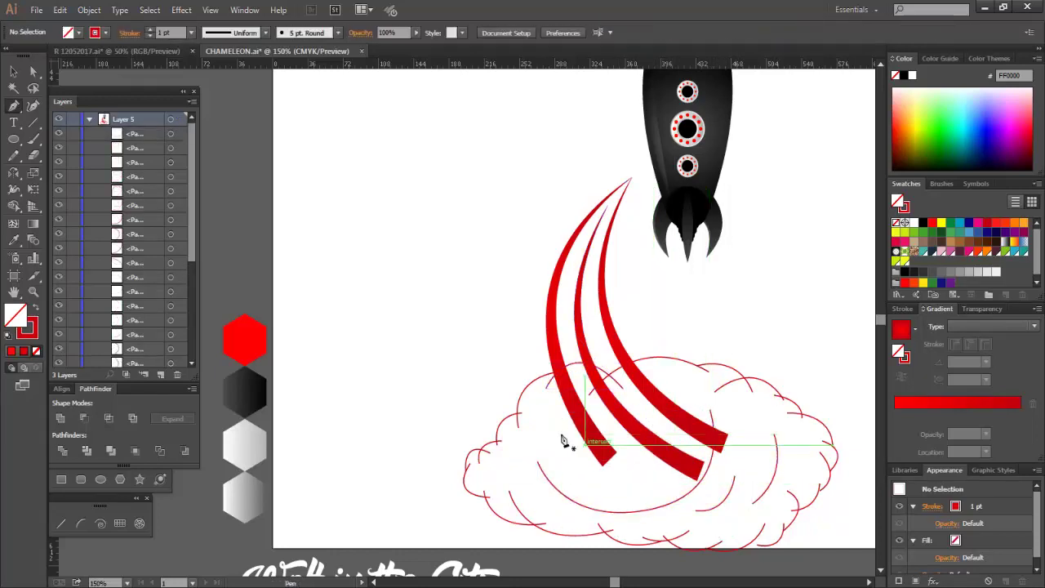
left_click(552, 423)
left_click_drag(642, 485, 653, 482)
key("ctrl+shift+a")
Step: Move the grouped red streaks up and to the left, clear of the cloud
key("v")
left_click_drag(582, 301, 364, 134)
scroll(492, 357, "down", 2)
Step: Move the "Wolf in the City" lettering farther below the artboard, clear of the cloud
left_click_drag(460, 291, 826, 501)
key("ctrl+shift+a")
scroll(835, 443, "down", 3)
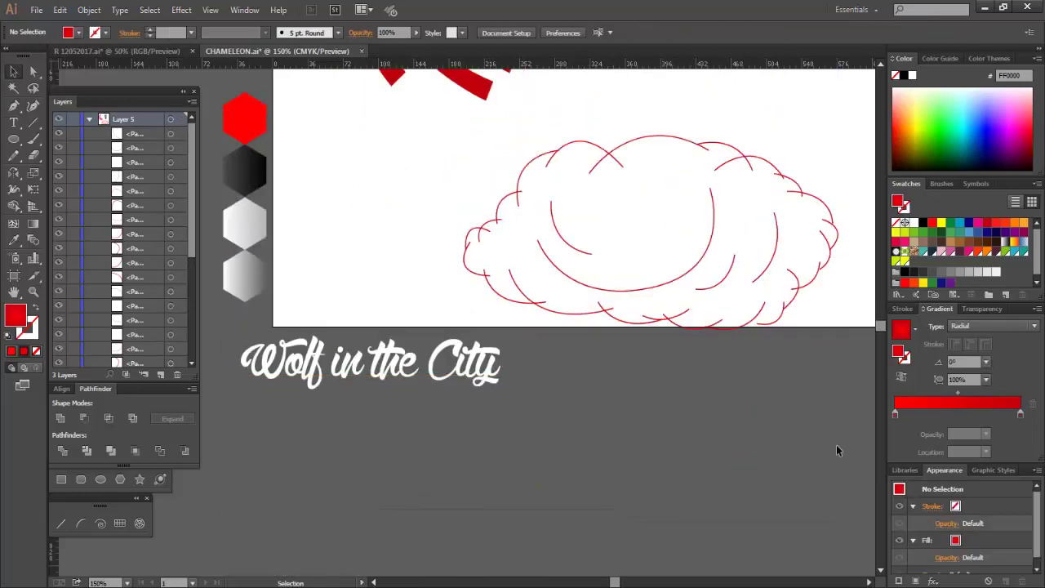
scroll(560, 362, "up", 1)
left_click_drag(841, 191, 689, 467)
key("ctrl+shift+a")
scroll(478, 433, "up", 1)
left_click_drag(479, 433, 840, 237)
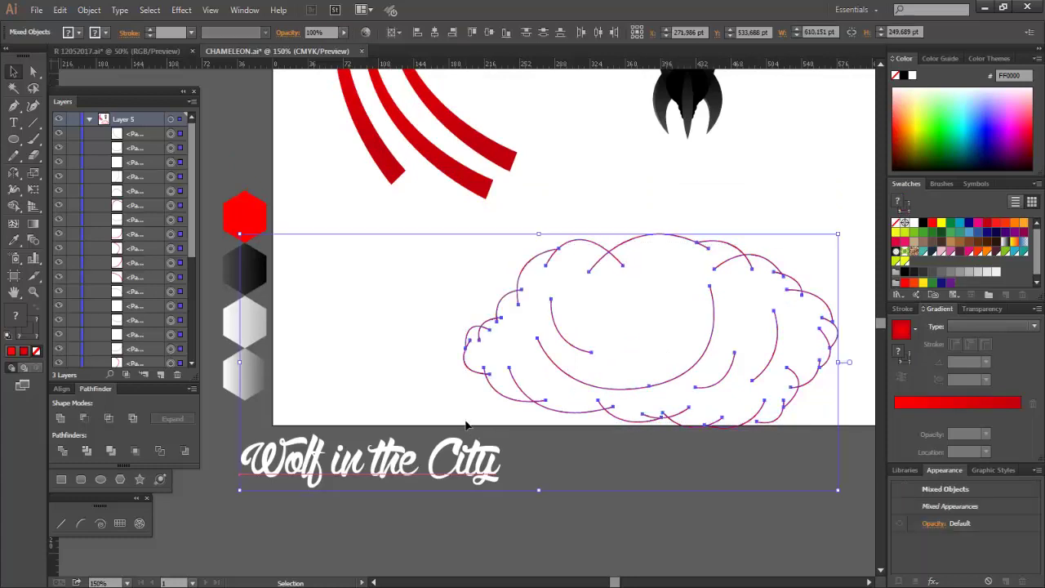
key("ctrl+shift+a")
left_click_drag(385, 462, 350, 525)
Step: Give all the cloud's arcs a 7 pt stroke with the tapered width profile that narrows to a point
left_click_drag(449, 230, 825, 448)
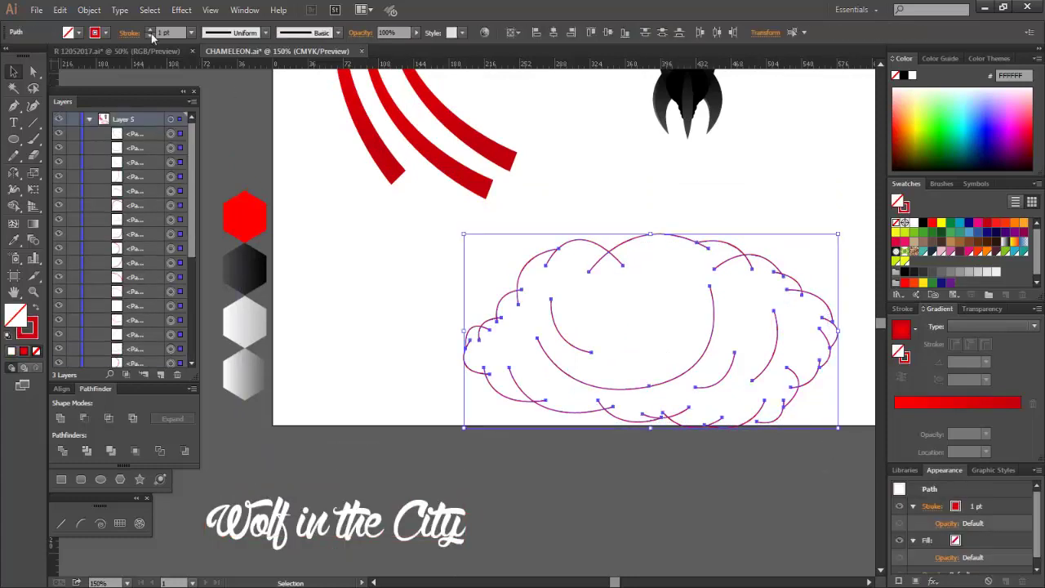
left_click(150, 30)
left_click(150, 30)
left_click(150, 30)
left_click(151, 31)
left_click(232, 33)
left_click(210, 137)
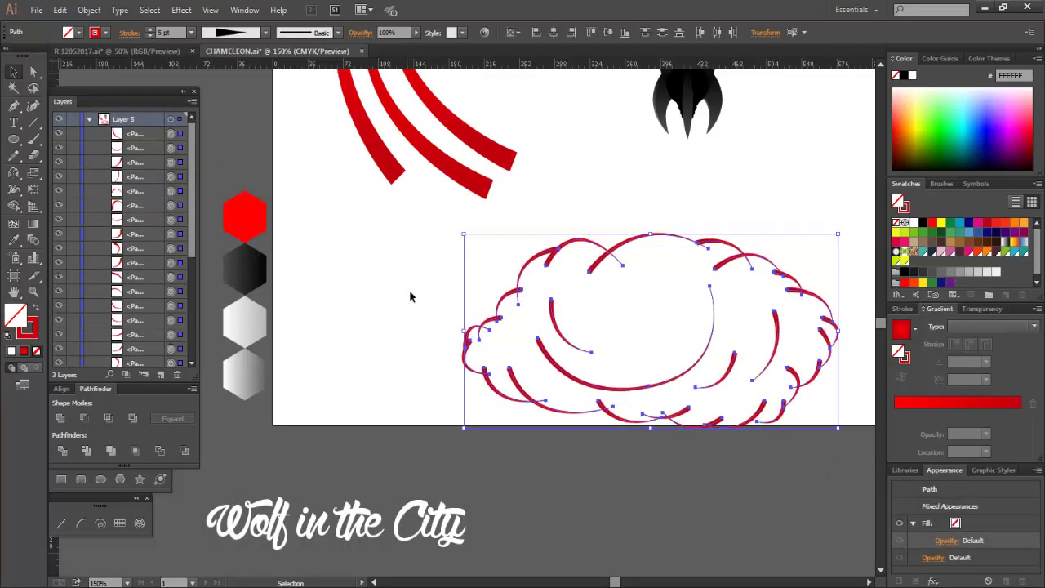
left_click(150, 30)
left_click(150, 31)
key("ctrl+shift+a")
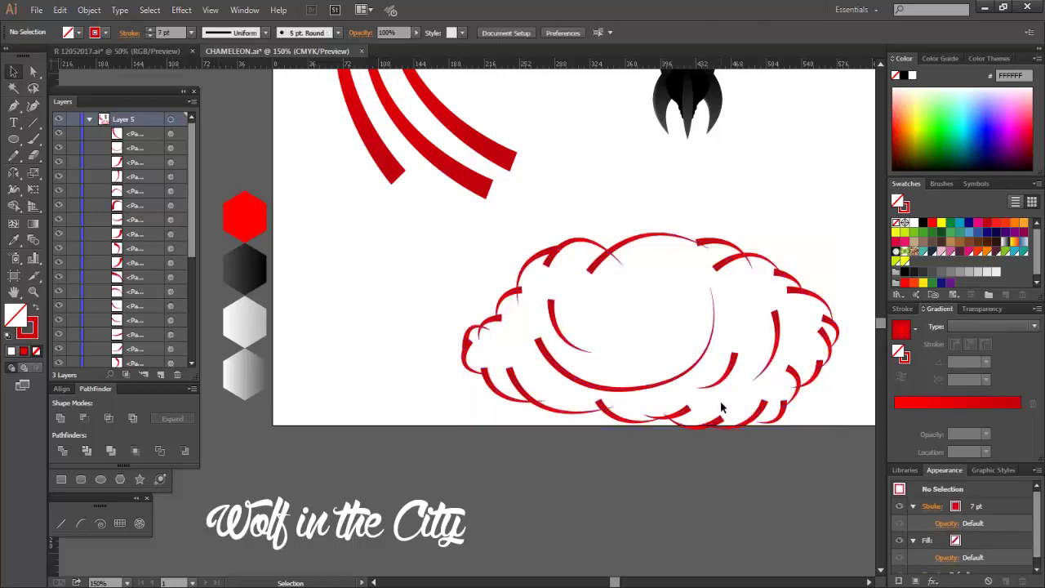
Step: Nudge the small arc at the cloud's lower right upward and apply Width Profile 1 to the bottom-edge arc
scroll(723, 412, "up", 1)
left_click(801, 423)
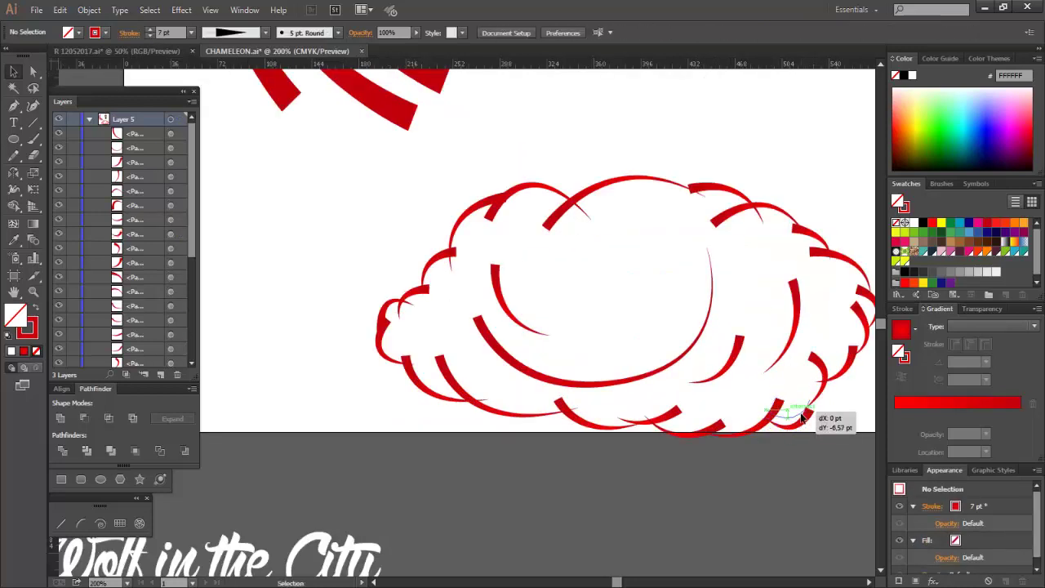
left_click(590, 415)
left_click(233, 32)
left_click(209, 103)
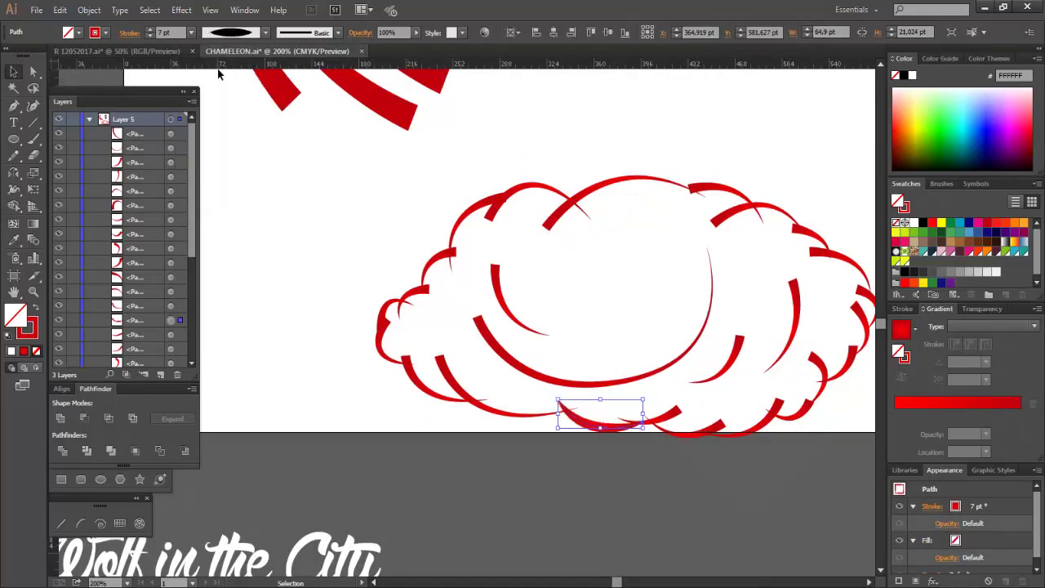
Step: Adjust the small arcs at the cloud's left tip and apply Width Profile 1 to the outer one
left_click_drag(377, 358, 380, 333)
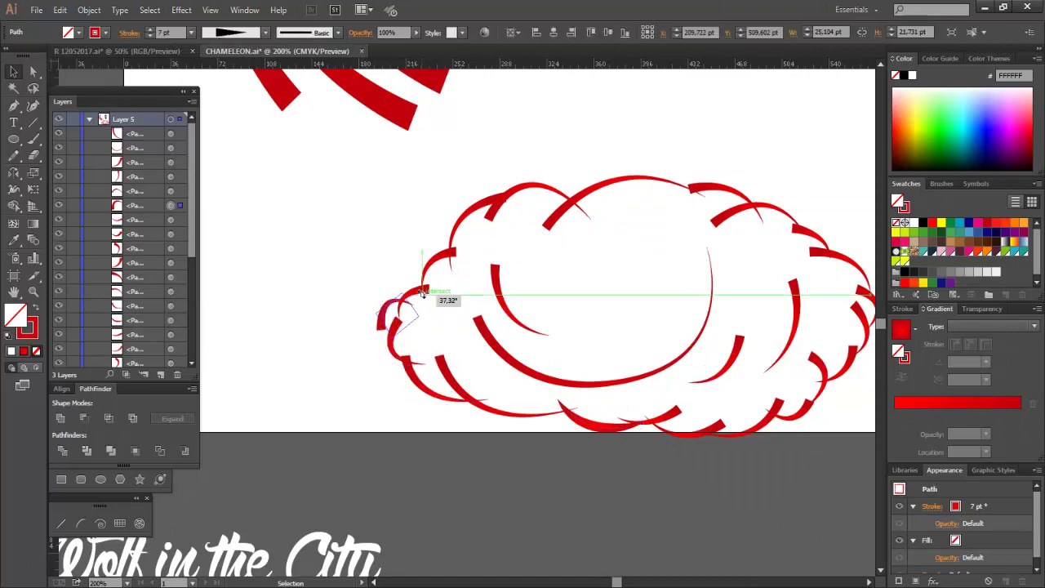
left_click(233, 33)
left_click(229, 83)
key("ctrl+z")
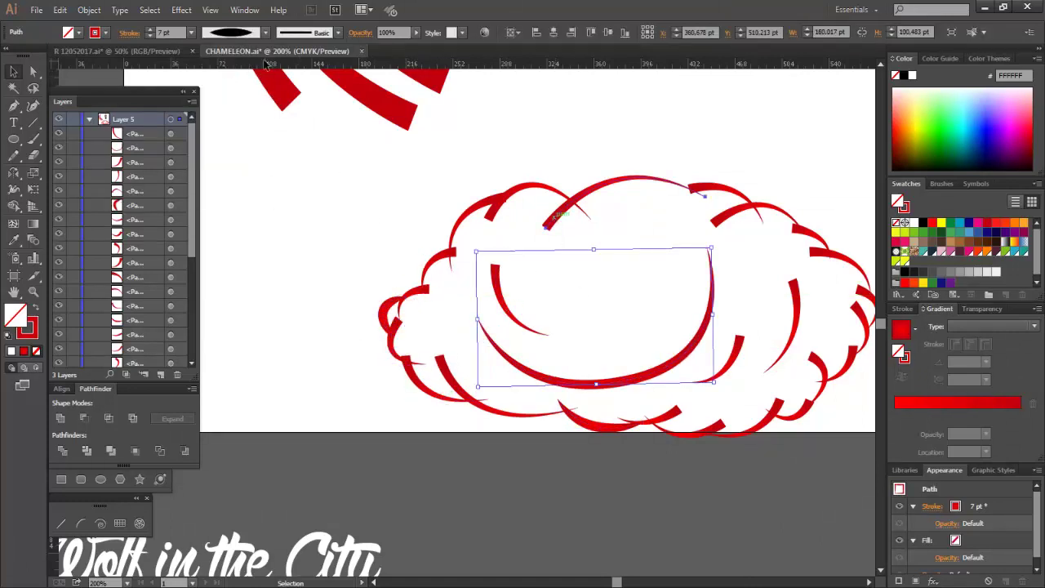
Step: Apply width profiles tapered at both ends to the cloud's wide top arc and the arcs at its upper left
left_click(562, 212)
key("ctrl+alt+[")
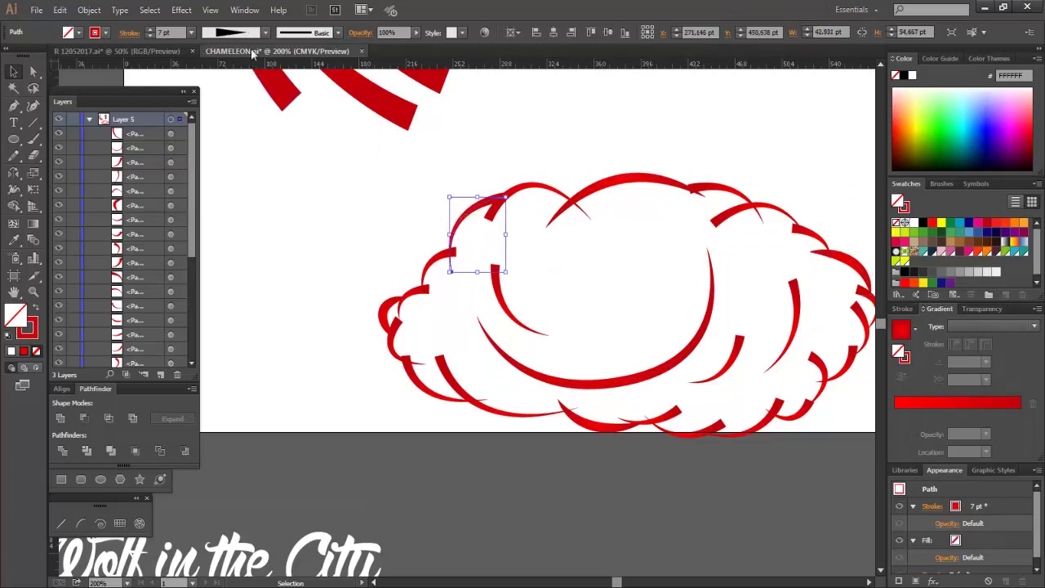
left_click(233, 33)
left_click(229, 82)
key("ctrl+alt+[")
left_click(233, 32)
left_click(229, 83)
Step: Apply Width Profile 1 to further arcs on the cloud's underside and right side
left_click(718, 367)
scroll(674, 384, "down", 1)
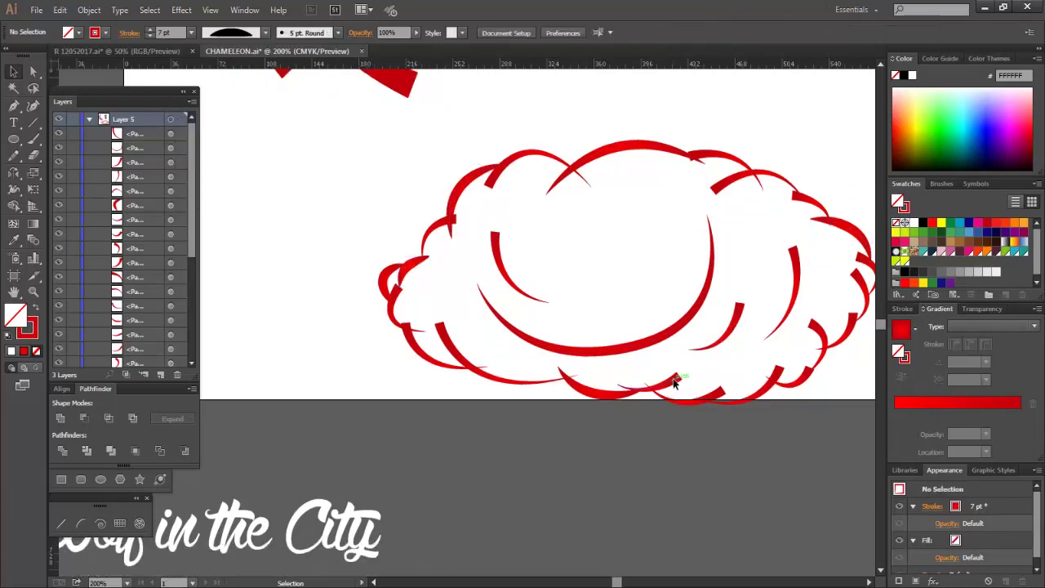
left_click(674, 383)
scroll(821, 308, "right", 1)
left_click(819, 304)
left_click(233, 33)
left_click(229, 83)
Step: Apply a width profile tapered at both ends to the small arc on the cloud's upper-right edge
left_click(747, 202)
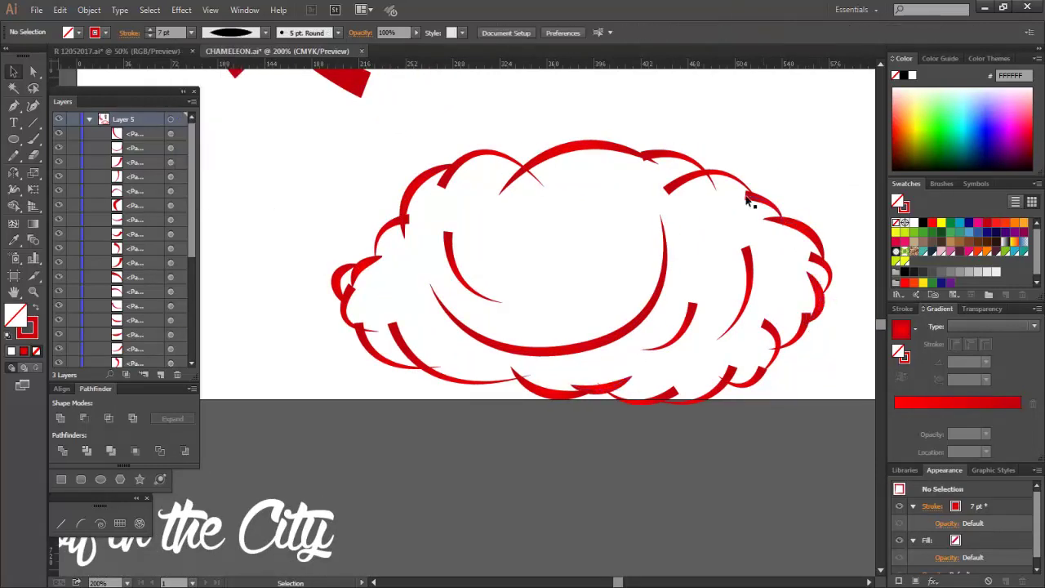
left_click(748, 201)
left_click(233, 33)
left_click(229, 83)
Step: Select all the cloud's arcs and expand their appearance into filled shapes
left_click(317, 142)
left_click_drag(318, 142, 833, 404)
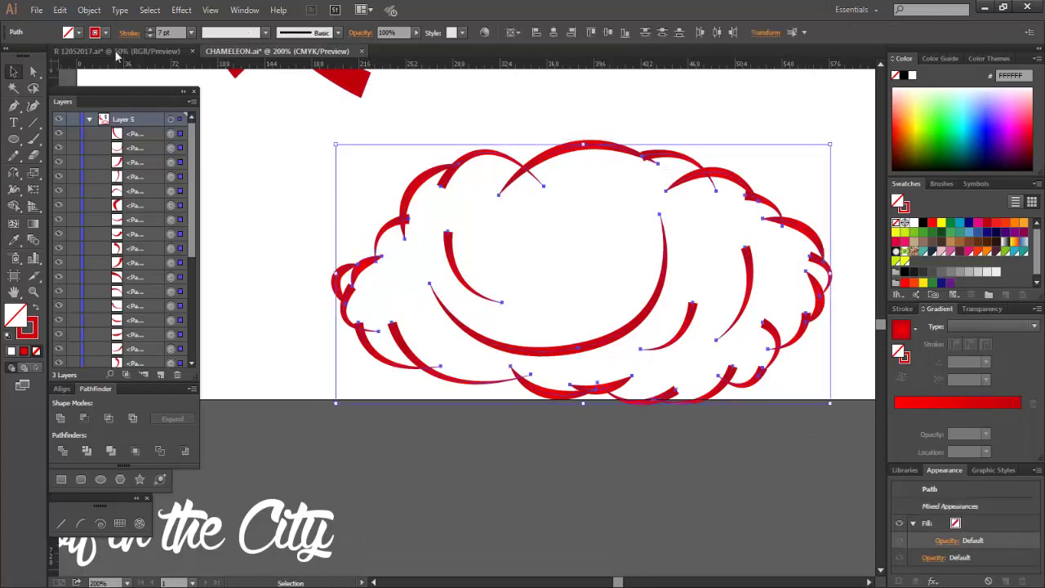
left_click(89, 10)
left_click(118, 174)
scroll(532, 292, "up", 1)
left_click(559, 167)
key("ctrl+minus")
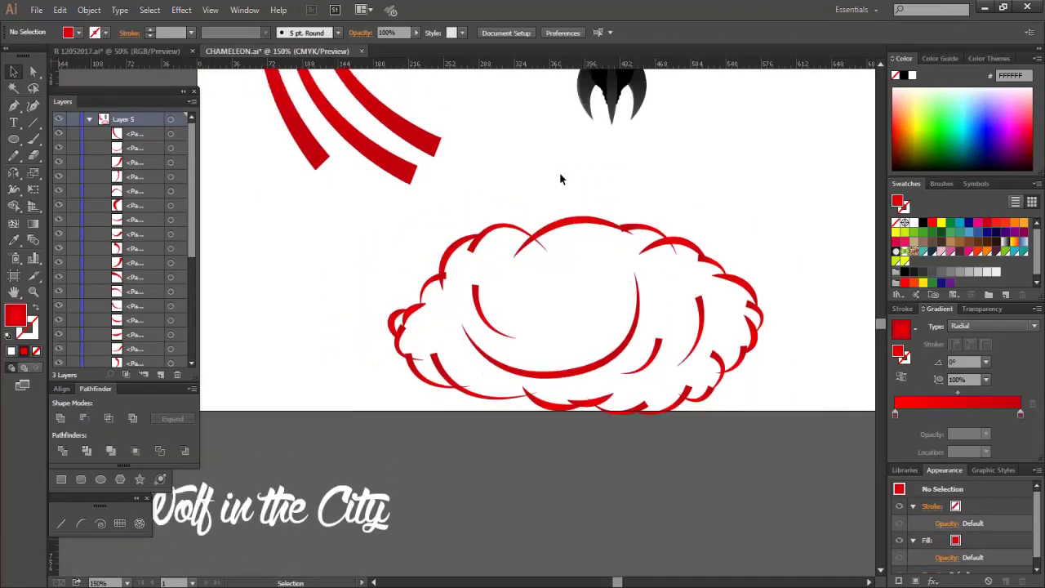
Step: Move the group of red streaks down so their wide ends overlap the upper-left part of the smoke cloud
scroll(560, 178, "up", 2)
mouse_move(441, 245)
left_mouse_down()
mouse_move(660, 338)
mouse_move(599, 338)
mouse_move(384, 270)
left_mouse_up()
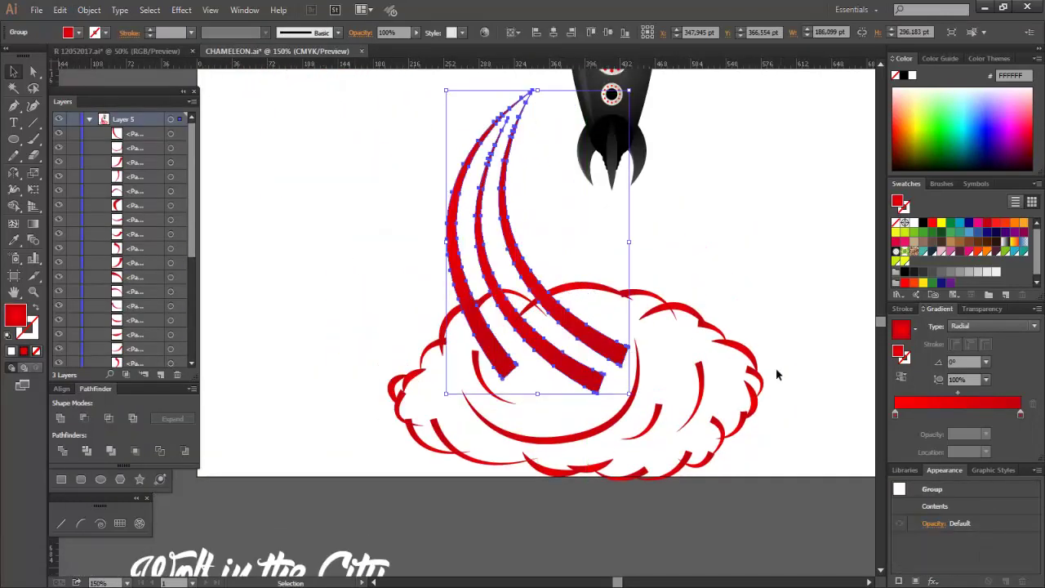
left_click_drag(838, 524, 838, 521)
mouse_move(585, 327)
left_mouse_down()
mouse_move(551, 369)
mouse_move(503, 369)
left_mouse_up()
key("ctrl+z")
Step: Use the Shape Builder to remove the cloud arc pieces that cross between the streaks
key("ctrl+plus")
key("ctrl+plus")
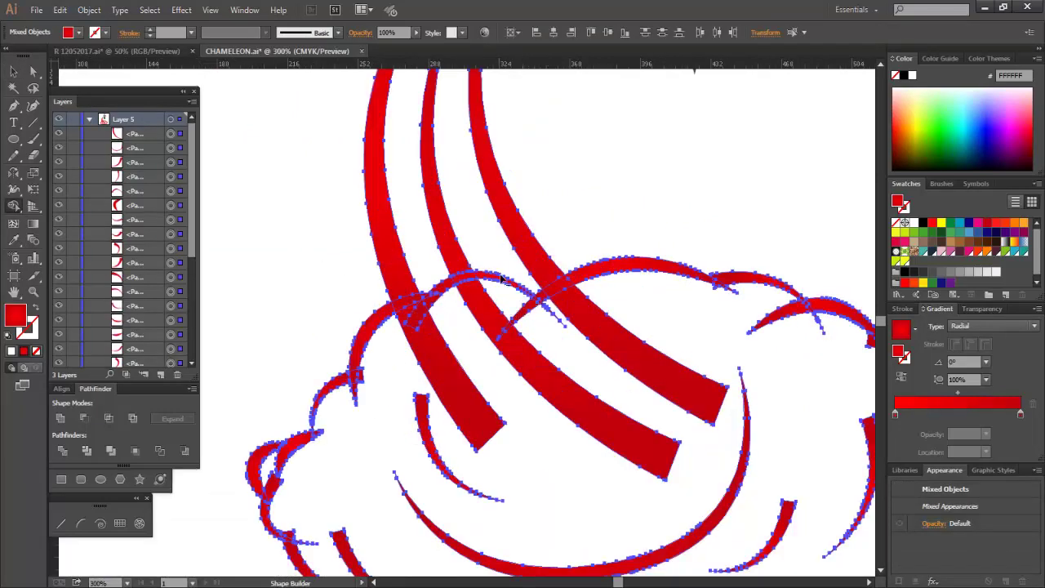
left_click_drag(520, 280, 560, 334)
scroll(559, 351, "down", 2)
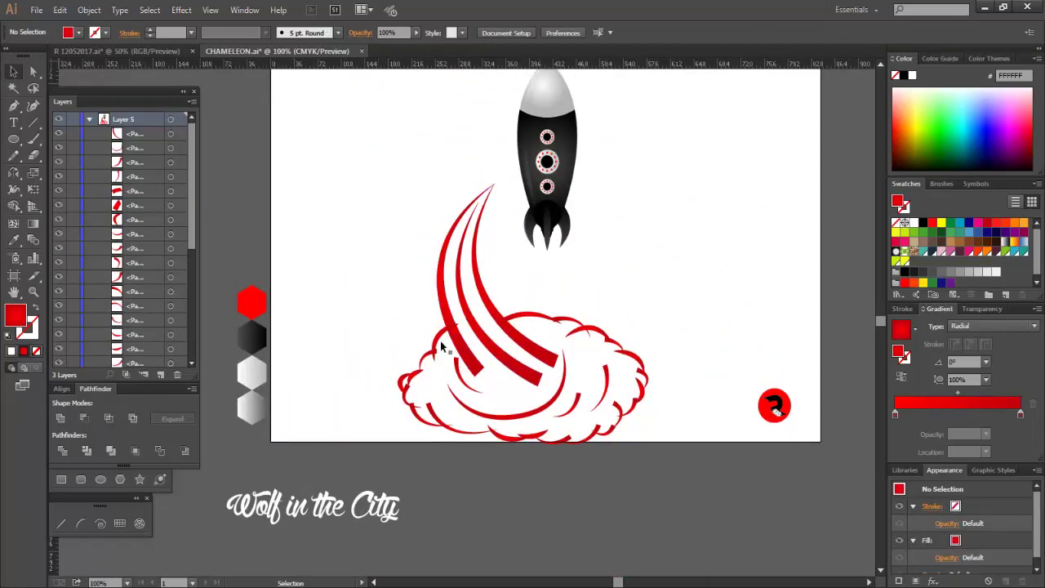
Step: Trim the cloud arc that crosses the leftmost streak with the Shape Builder
left_click(455, 339)
scroll(455, 339, "up", 4)
key("shift+m")
scroll(467, 304, "up", 2)
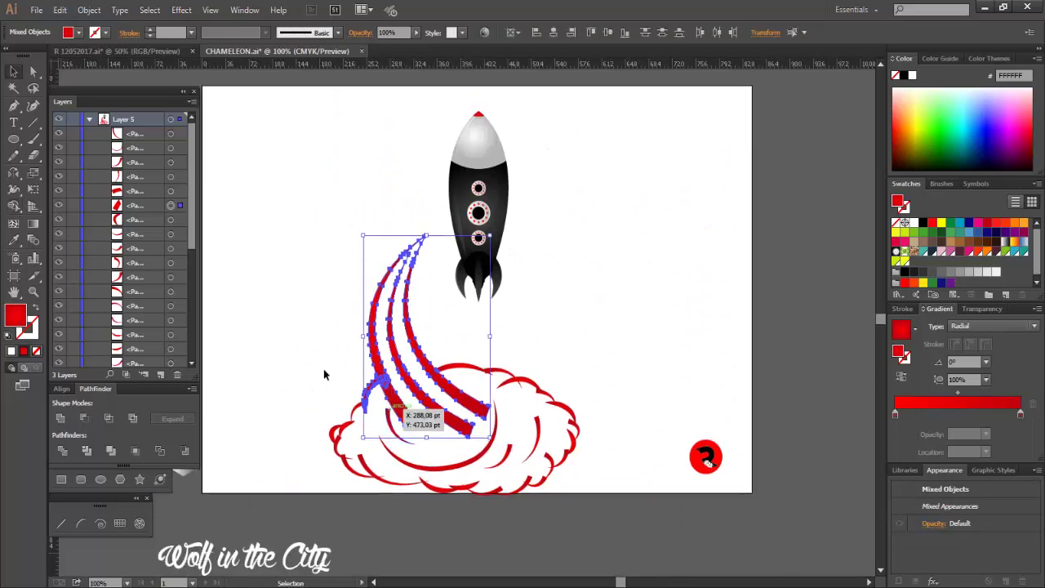
Step: Select all streaks and cloud arcs and cut off the overhanging arc tips on the cloud's left side with the Shape Builder
left_click(326, 361, "shift")
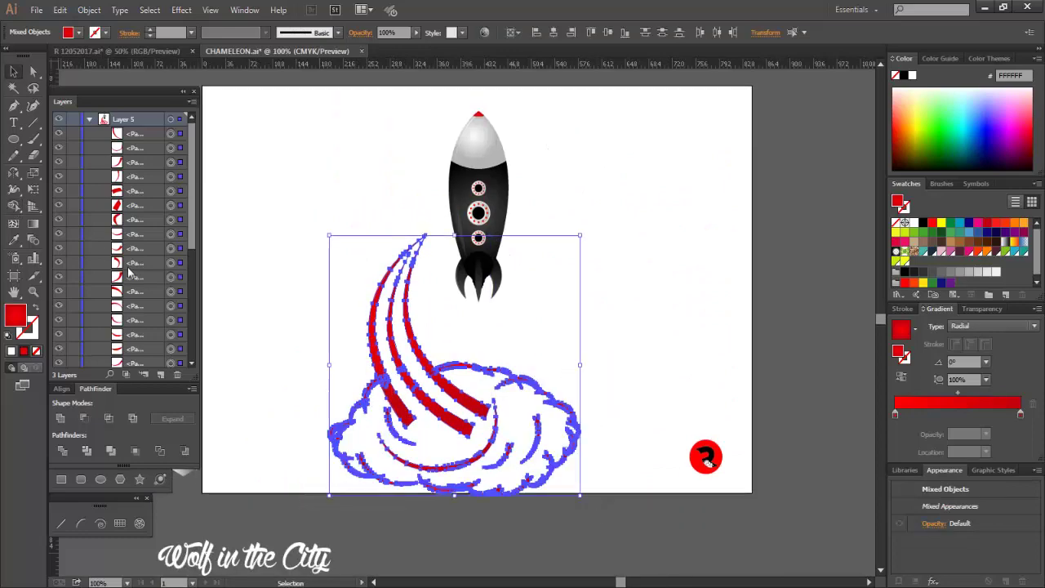
scroll(363, 368, "up", 6)
scroll(378, 369, "down", 1)
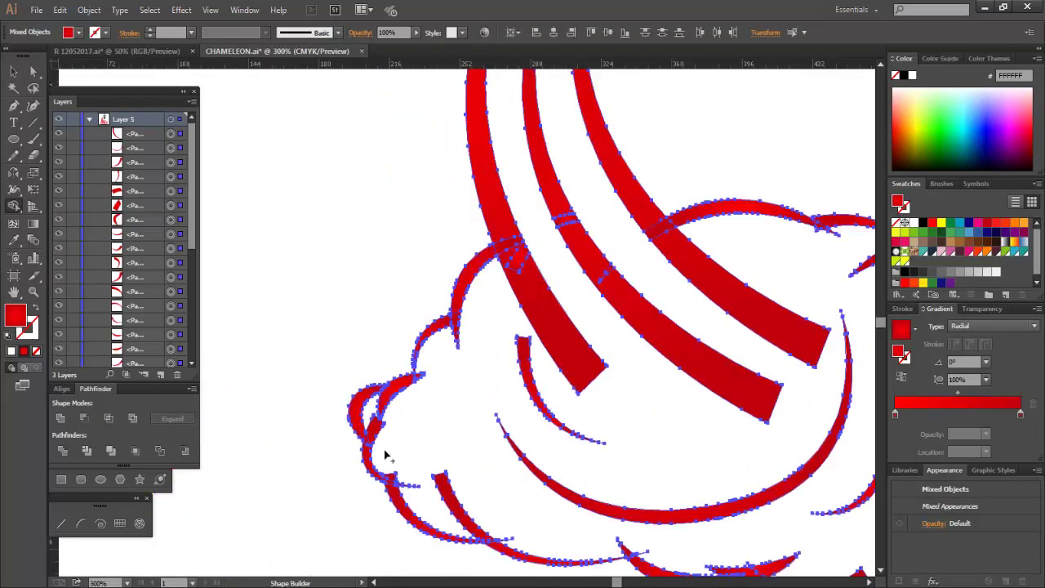
scroll(378, 371, "up", 3)
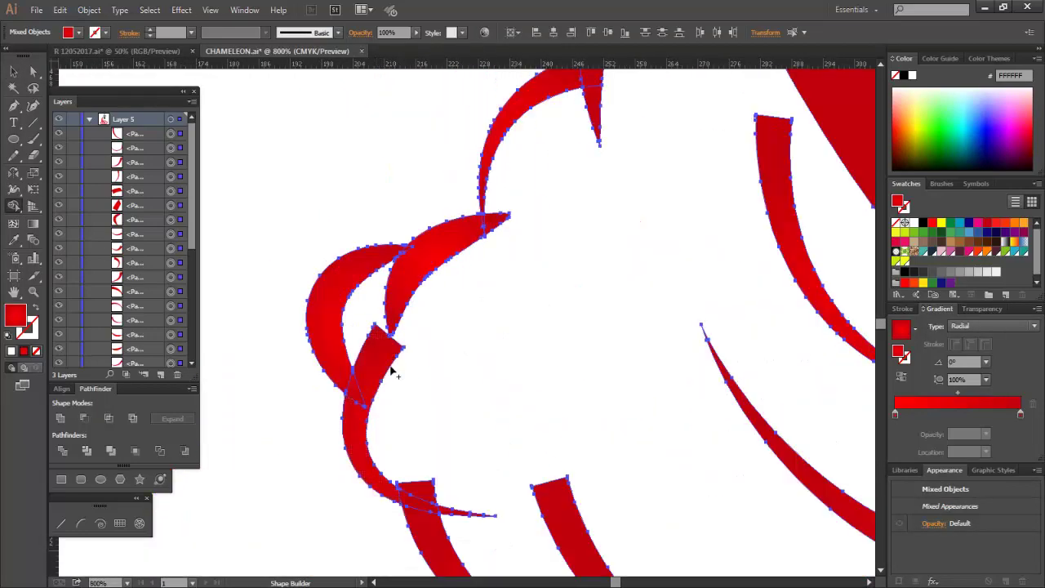
left_click(502, 215, "alt")
scroll(472, 421, "down", 2)
scroll(437, 445, "down", 3)
scroll(473, 455, "up", 2)
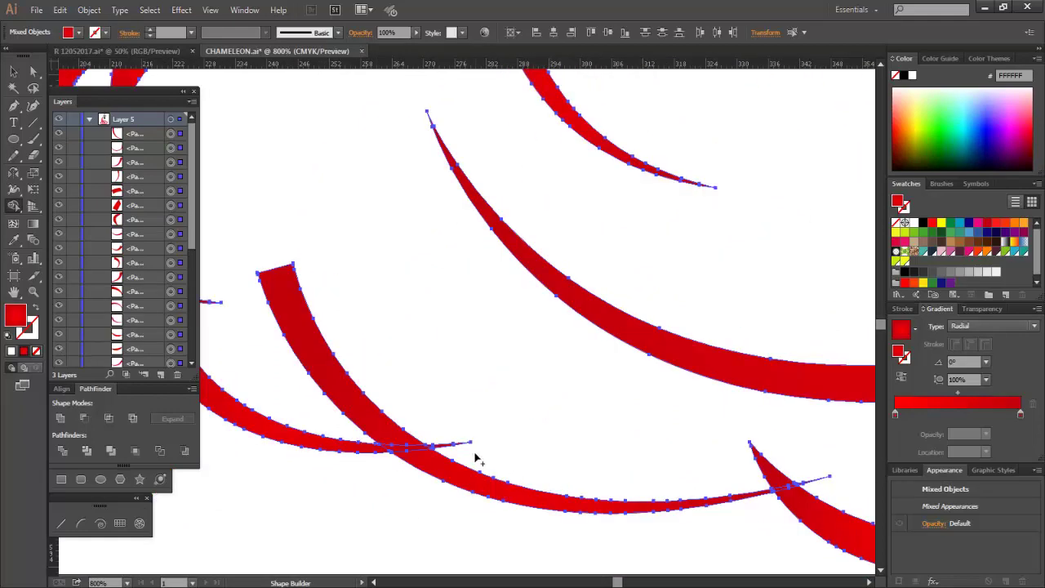
Step: Clean up the overlapping arc ends along the cloud's underside with the Shape Builder
scroll(645, 469, "down", 2)
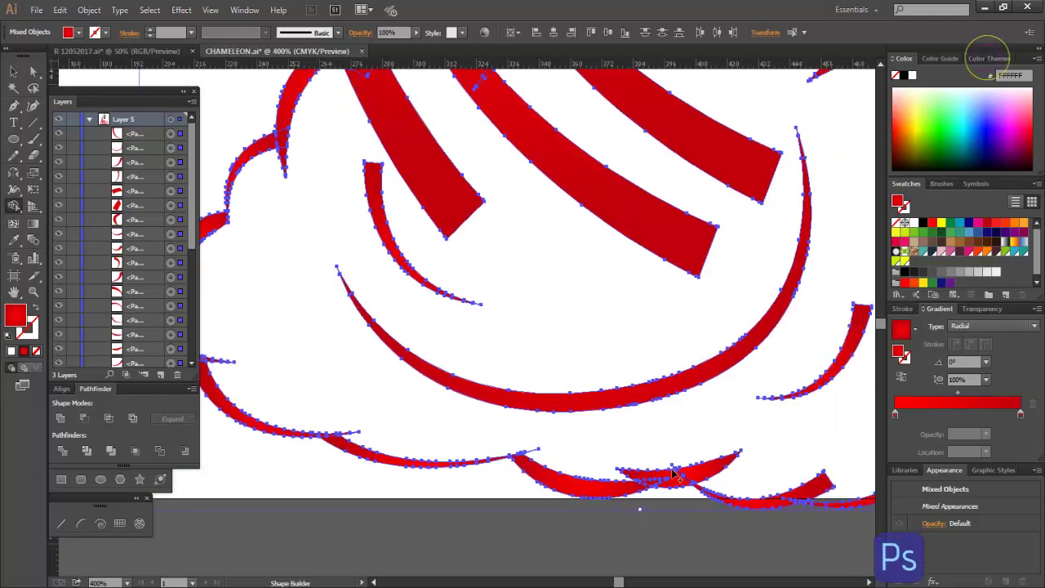
scroll(620, 458, "up", 2)
key("v")
scroll(722, 425, "right", 2)
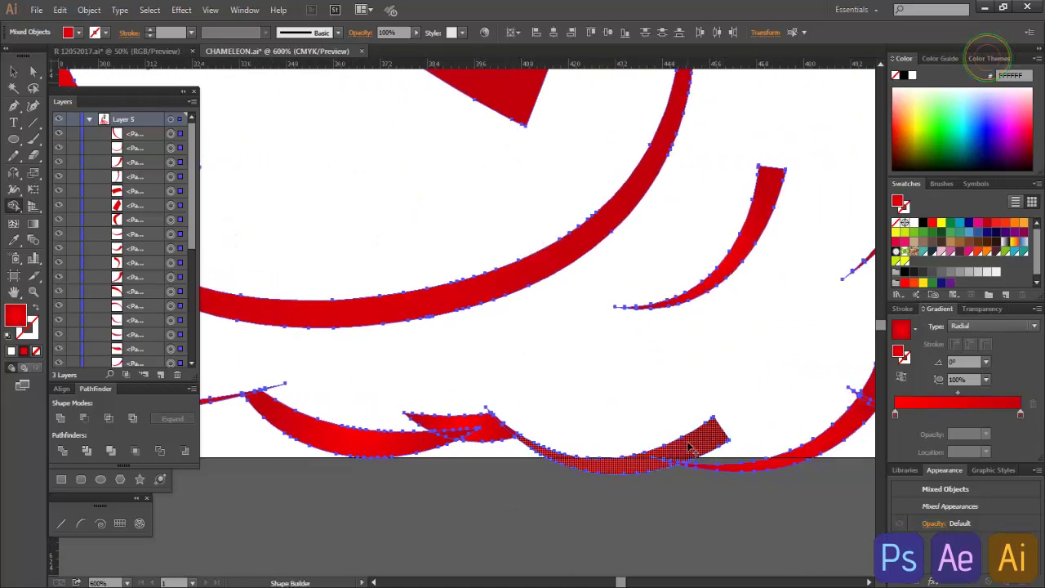
scroll(763, 380, "right", 2)
key("shift+m")
scroll(776, 380, "down", 3)
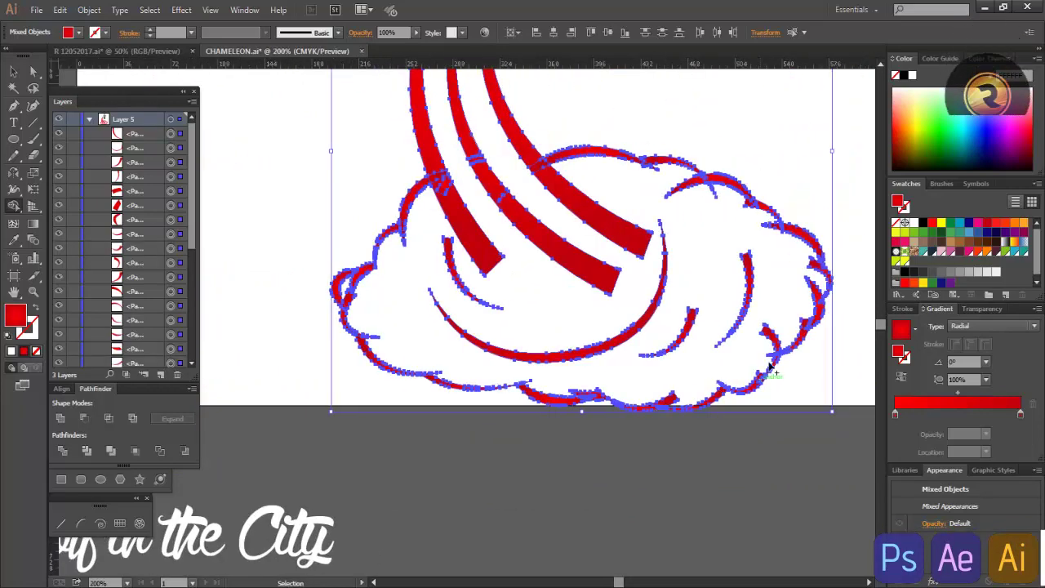
Step: Trim the overlapping arc ends along the cloud's right side and upper edge with the Shape Builder
scroll(746, 345, "up", 3)
scroll(816, 364, "up", 1)
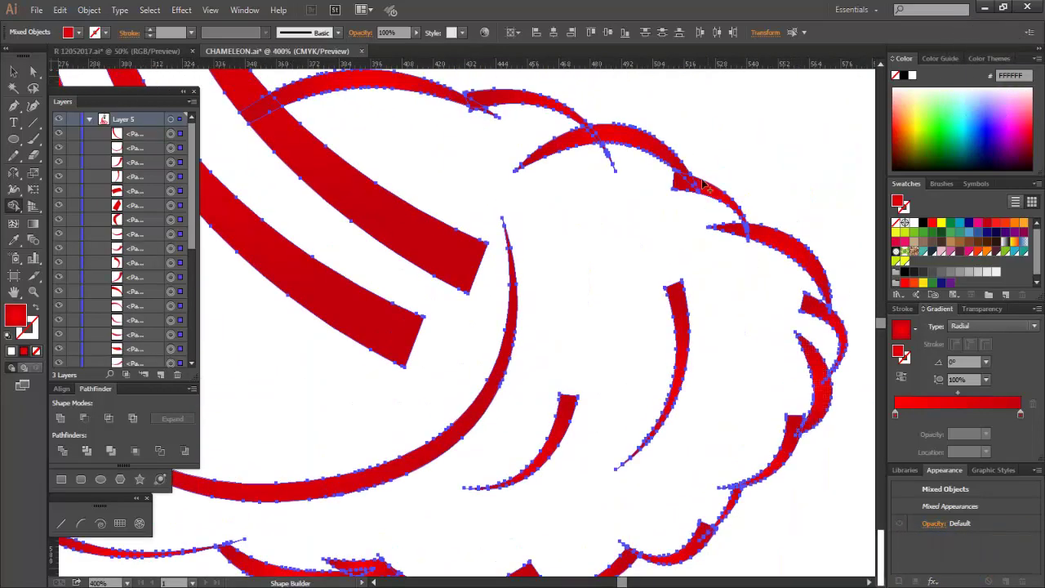
scroll(703, 184, "up", 3)
scroll(787, 338, "down", 3)
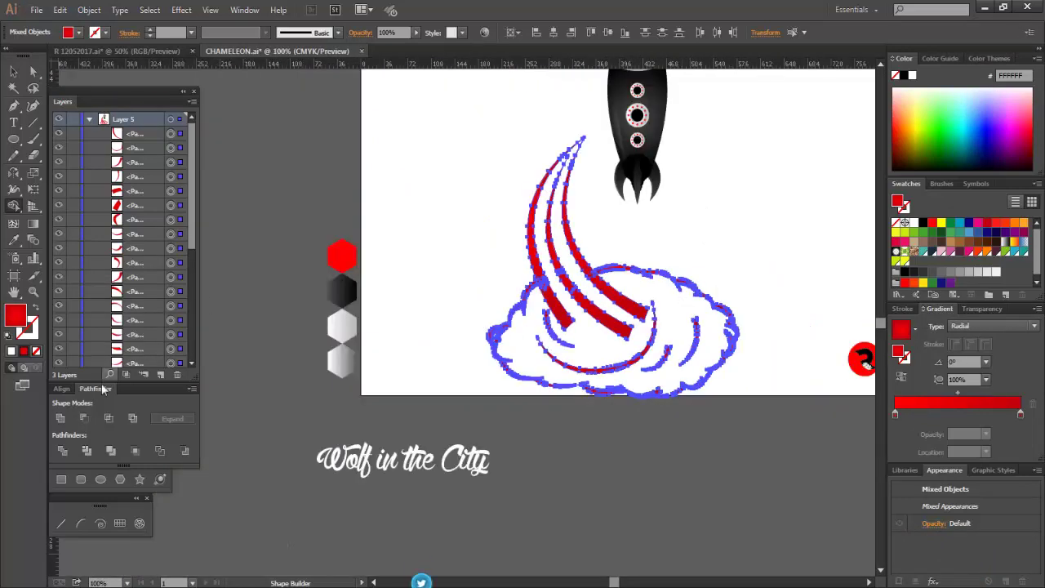
Step: Merge the streaks and cloud arcs into one group
left_click(13, 71)
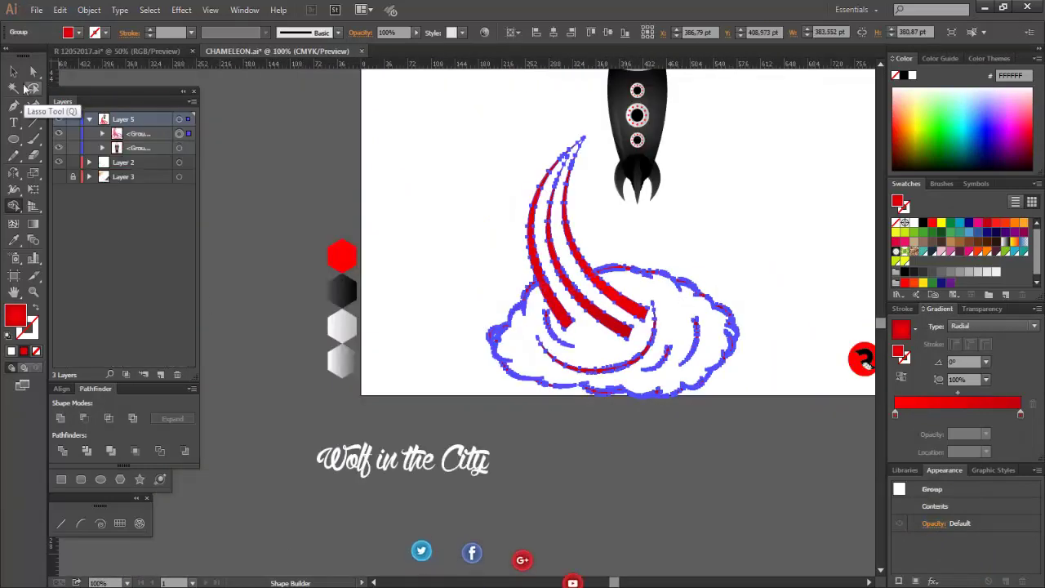
left_click(759, 253)
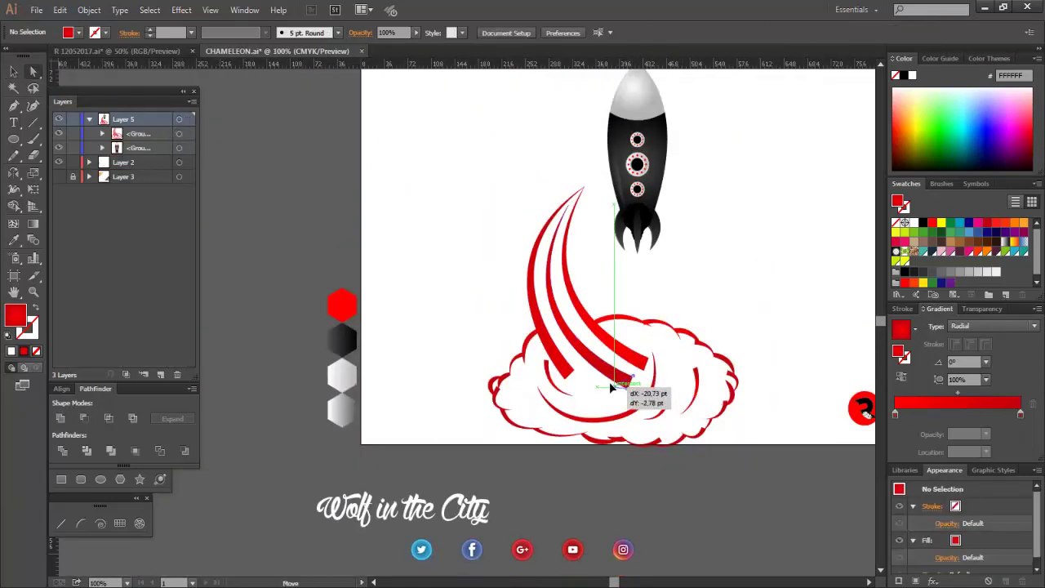
left_click_drag(611, 387, 608, 392)
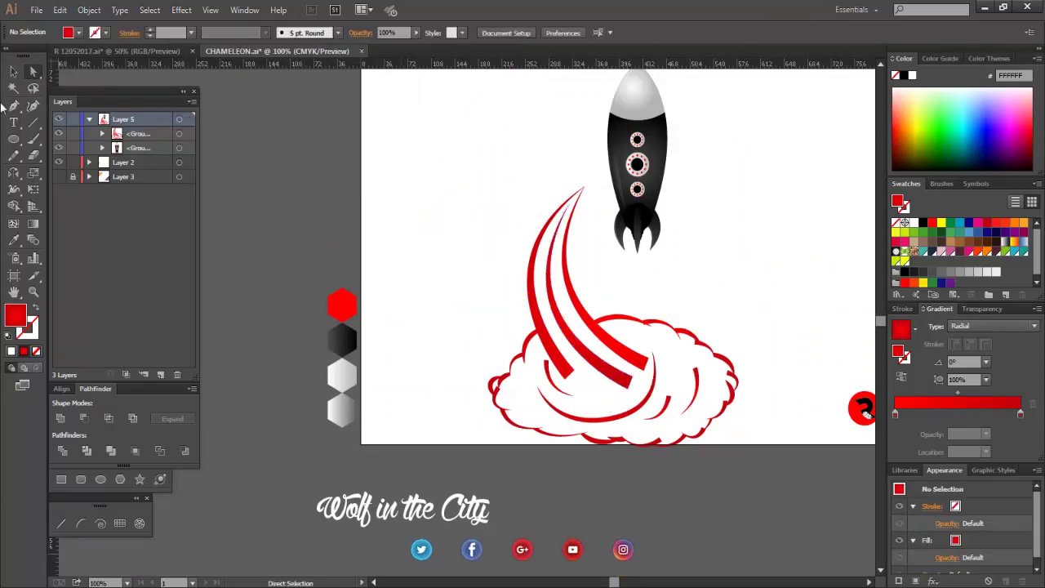
Step: Scale down the streaks-and-cloud group and position it beneath the rocket
left_click(708, 351)
mouse_move(485, 187)
left_mouse_down()
mouse_move(542, 229)
mouse_move(536, 237)
left_mouse_up()
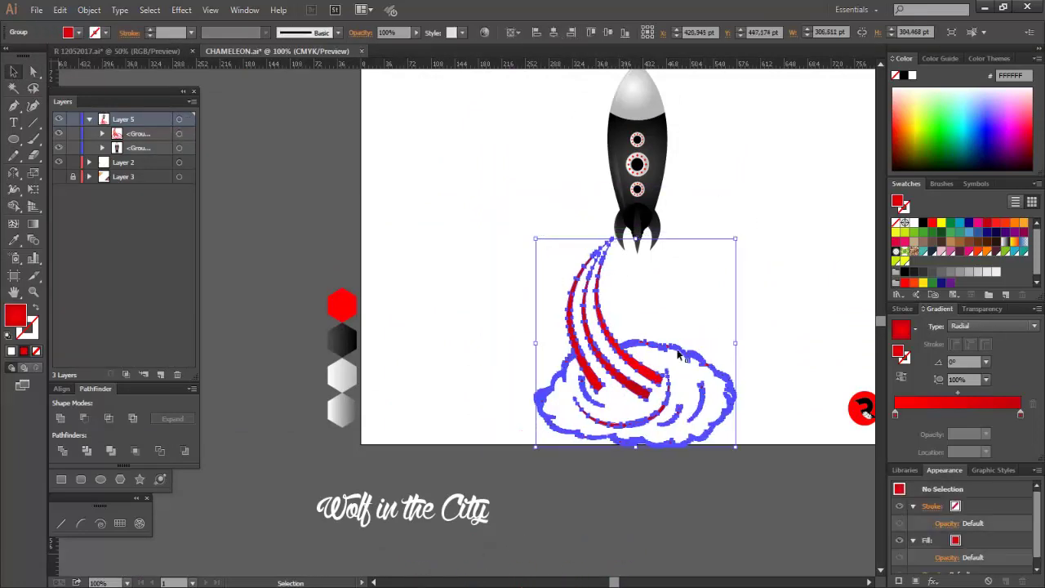
left_click_drag(656, 382, 656, 337)
Step: Tilt the rocket clockwise and place its tail at the tip of the red streaks
left_click(658, 163)
scroll(670, 130, "up", 2)
left_click_drag(670, 133, 683, 252)
key("ctrl+plus")
left_click(684, 280)
key("ctrl+shift+a")
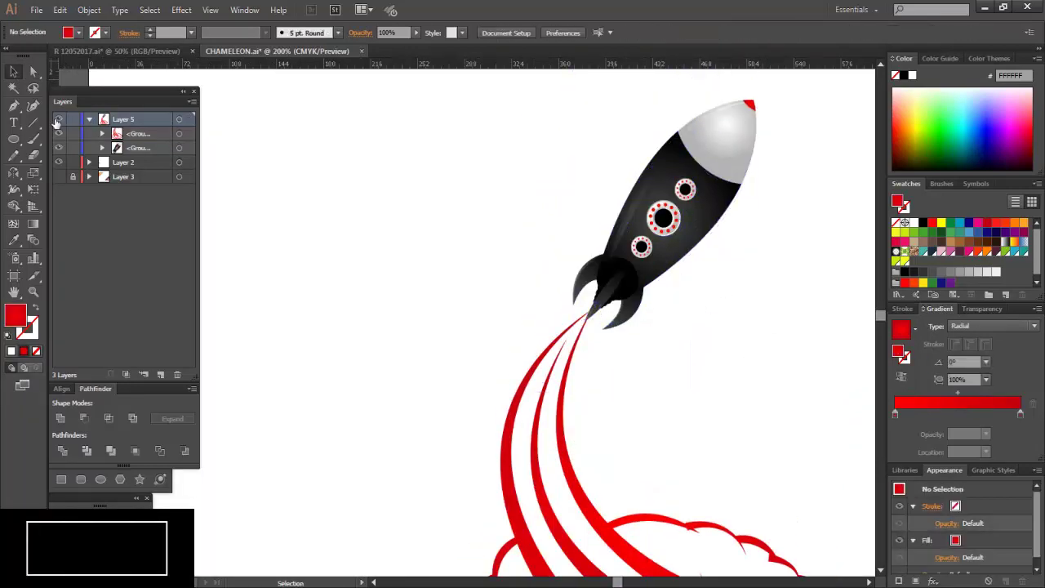
Step: Draw a tall red FF0000 ellipse about 26.5 by 93 pt beside the rocket and turn its bottom into a sharp point
left_click_drag(496, 280, 499, 300)
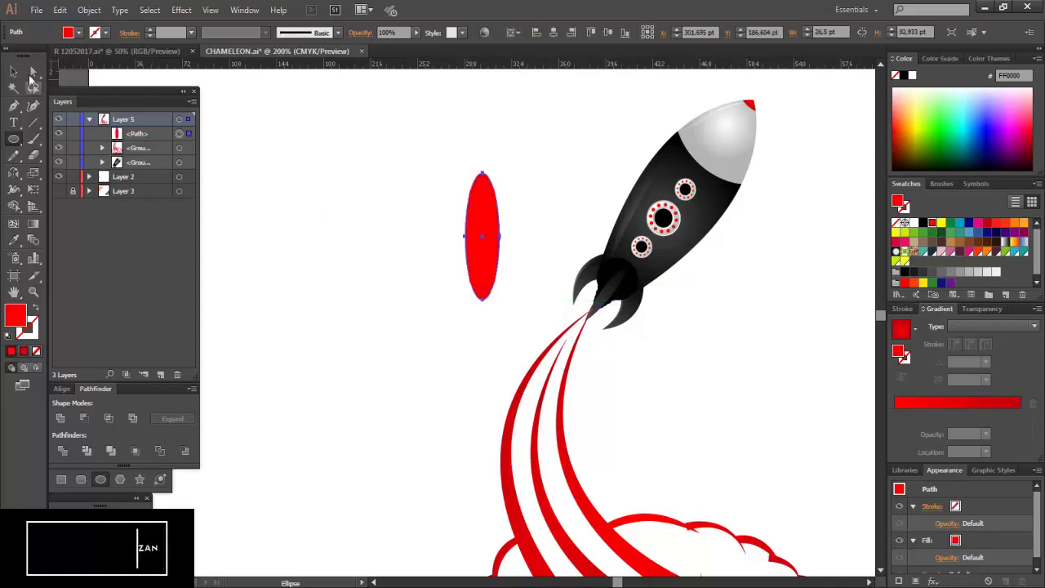
left_click_drag(491, 189, 493, 189)
left_click_drag(457, 286, 494, 306)
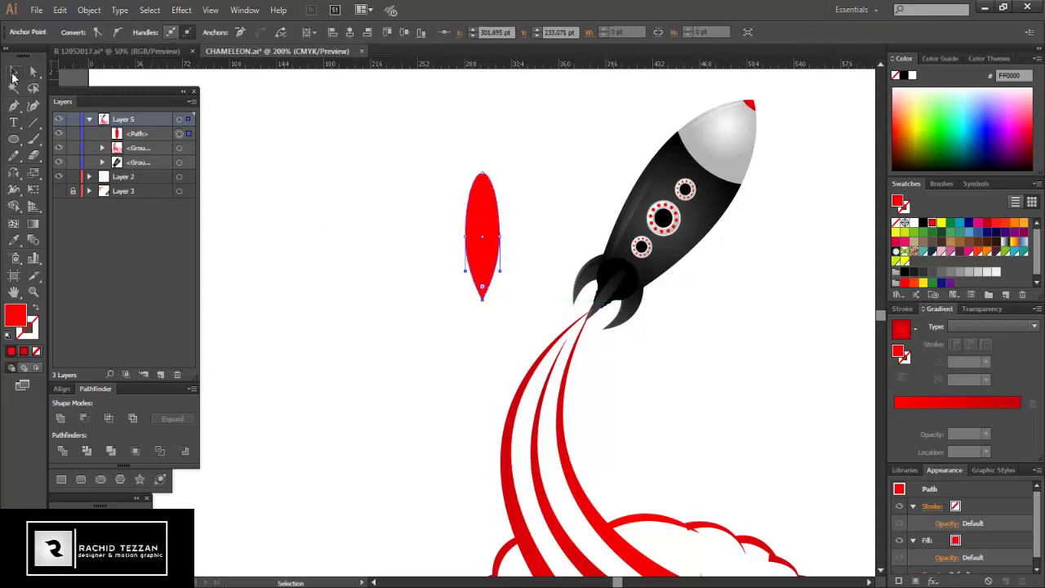
key("v")
key("ctrl+shift+a")
Step: Paste narrower, shorter copies of the flame shape in front, filling the front one orange-red at about 21 by 82 pt
key("ctrl+plus")
left_click(489, 249)
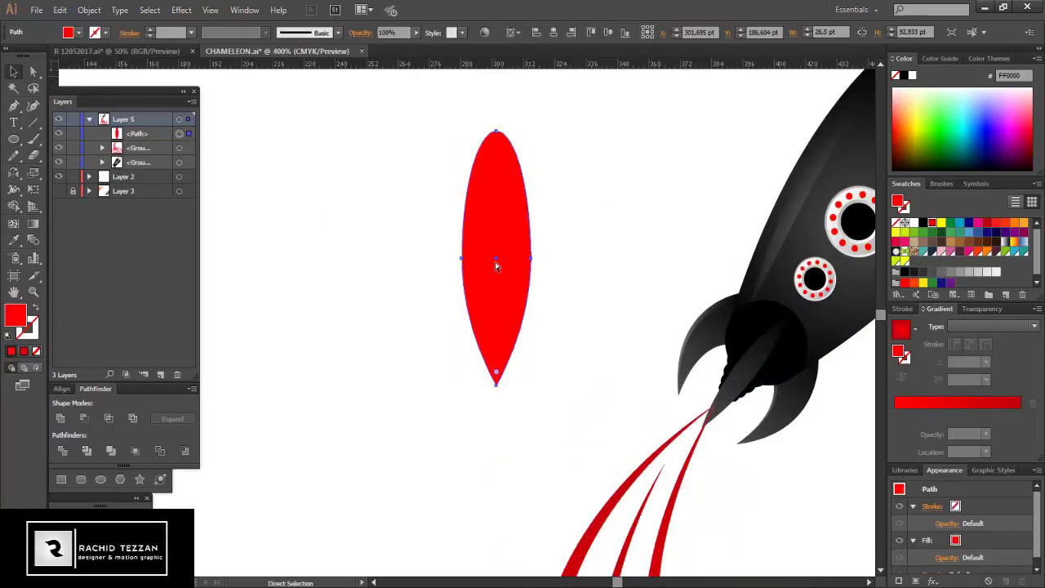
key("ctrl+c")
key("ctrl+f")
left_click_drag(530, 258, 525, 259)
key("ctrl+f")
left_click(1006, 222)
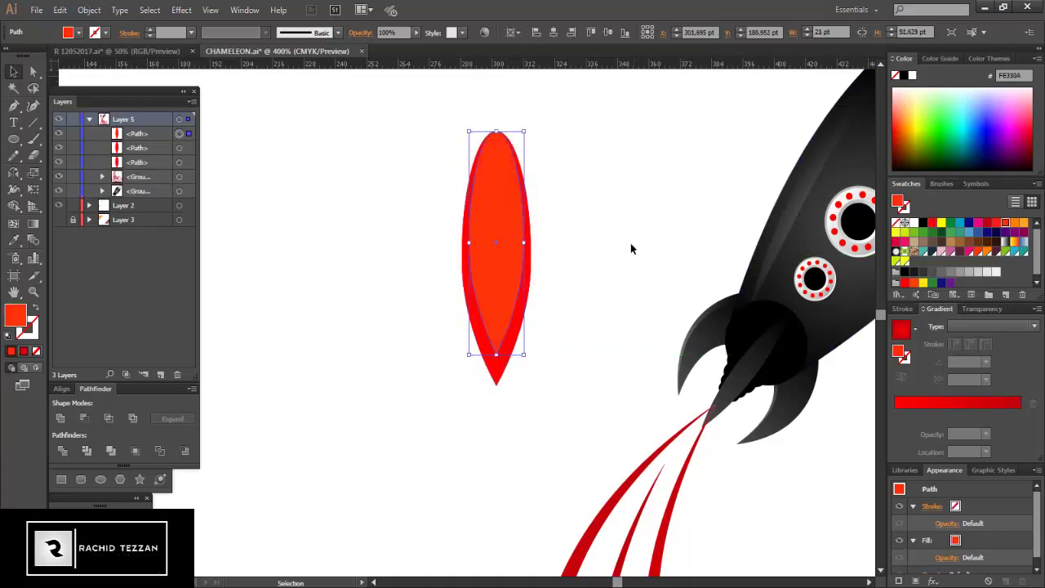
Step: Add two smaller orange copies of the flame shape in front, the front one light orange and about 11 by 60 pt
key("a")
key("ctrl+f")
left_click_drag(499, 329, 498, 329)
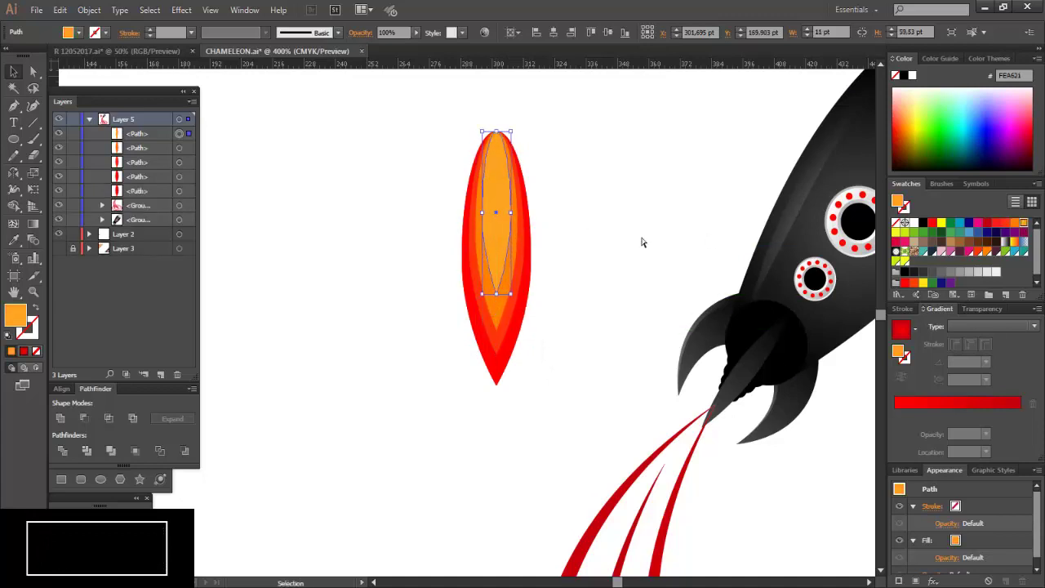
Step: Add a smaller copy of the flame layer in front, about 6.5 by 52 pt, filled yellow F2F91C
key("ctrl+f")
mouse_move(510, 212)
left_mouse_down()
mouse_move(534, 214)
mouse_move(505, 214)
left_mouse_up()
left_click_drag(497, 292, 496, 272)
left_click(941, 222)
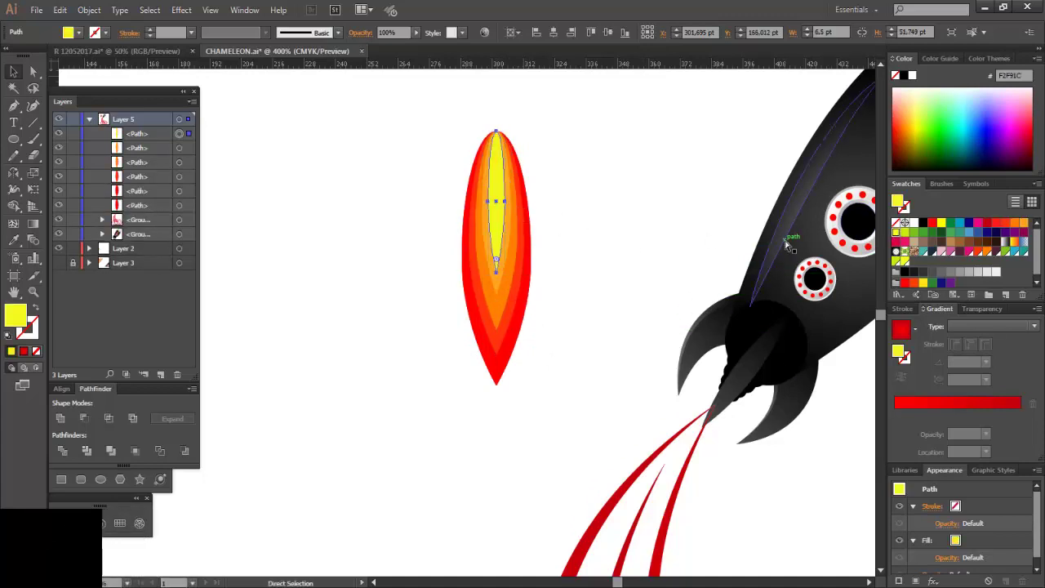
Step: Add a white innermost flame copy about 3.5 by 43 pt in front
key("ctrl+f")
left_click_drag(505, 201, 502, 203)
left_click_drag(496, 273, 497, 247)
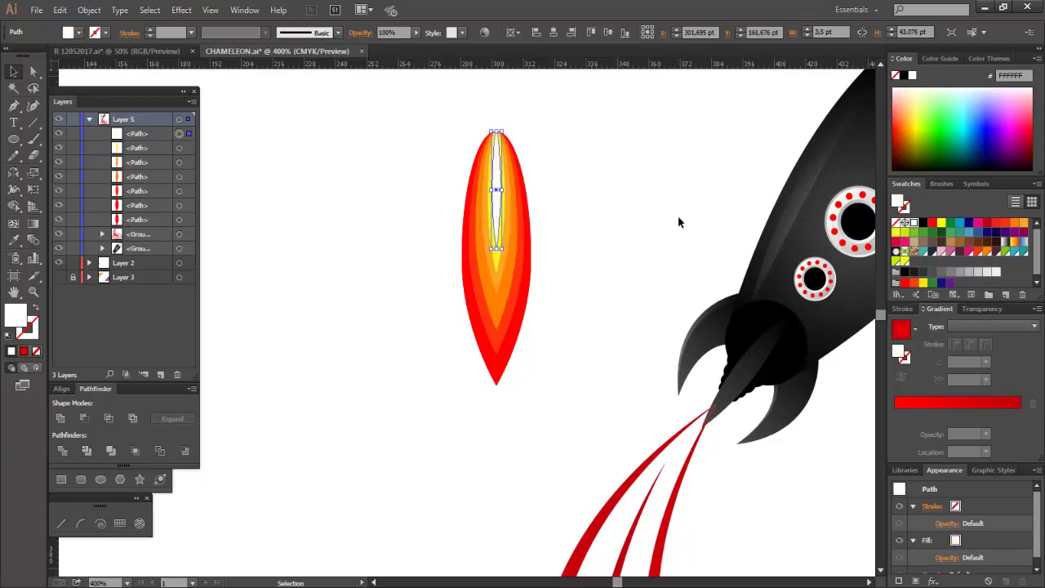
Step: Select all the flame shapes and group them
left_click_drag(430, 127, 539, 389)
right_click(510, 196)
left_click(539, 245)
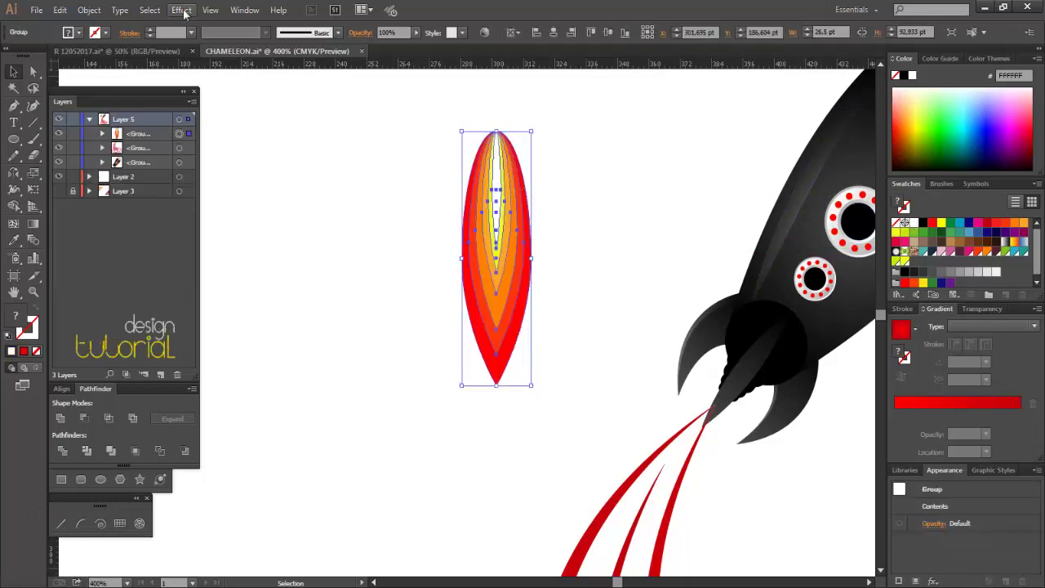
Step: Apply a Gaussian Blur with a 5-pixel radius to the flame group
left_click(181, 10)
mouse_move(269, 239)
left_click(371, 245)
left_click(648, 282)
left_click_drag(717, 250, 690, 250)
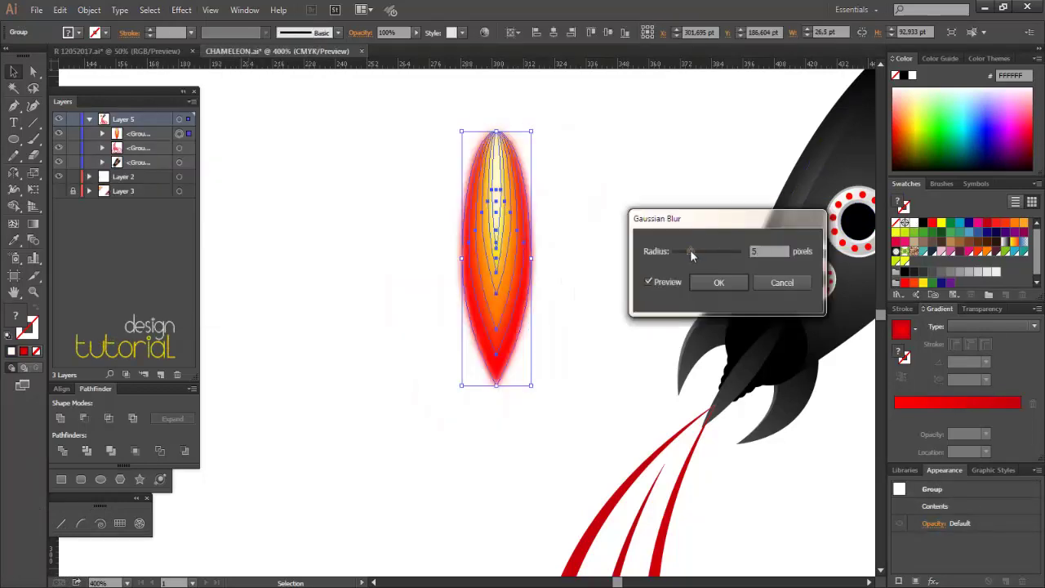
left_click(719, 282)
Step: Rotate the flame group to match the rocket's tilt and place it at the rocket's tail
left_click(538, 123)
left_click(495, 195)
left_click_drag(535, 129, 592, 192)
left_click_drag(501, 256, 698, 408)
left_click_drag(611, 531, 645, 507)
Step: Send the flame group to the back, behind the rocket
right_click(715, 376)
mouse_move(784, 490)
left_click(911, 534)
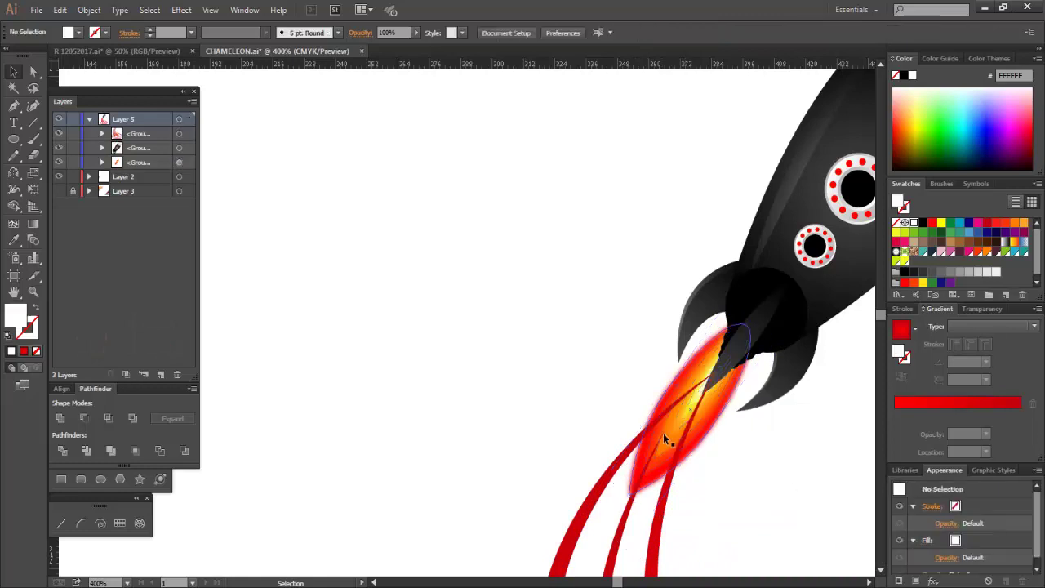
scroll(663, 433, "down", 1)
Step: Send the streaks-and-cloud group to the back, behind the flame
left_click(663, 433)
right_click(642, 397)
mouse_move(738, 511)
left_click(805, 541)
left_click(805, 542)
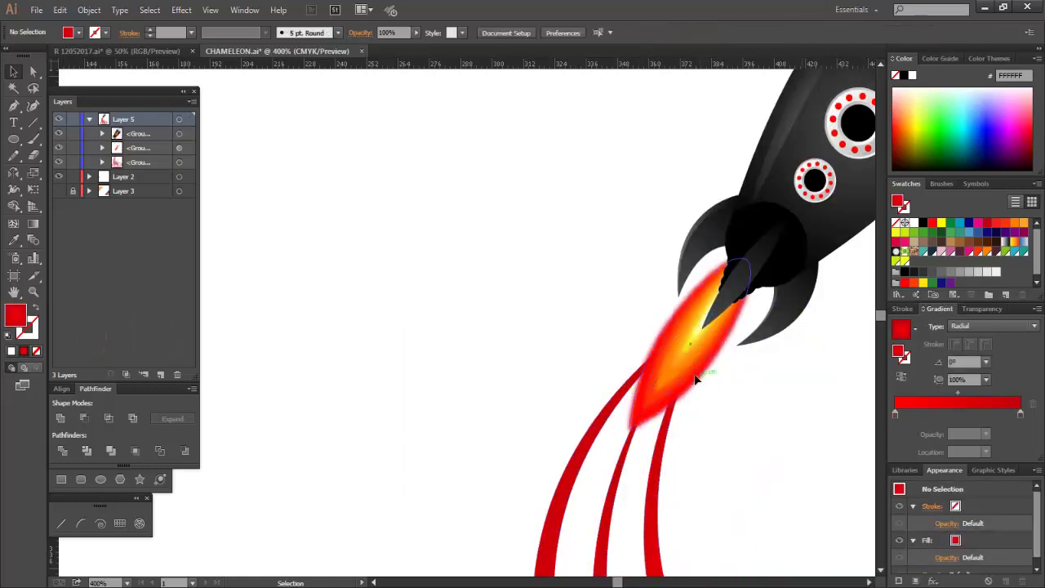
Step: Scale the flame group down so it fits just below the rocket's fins
left_click(703, 381)
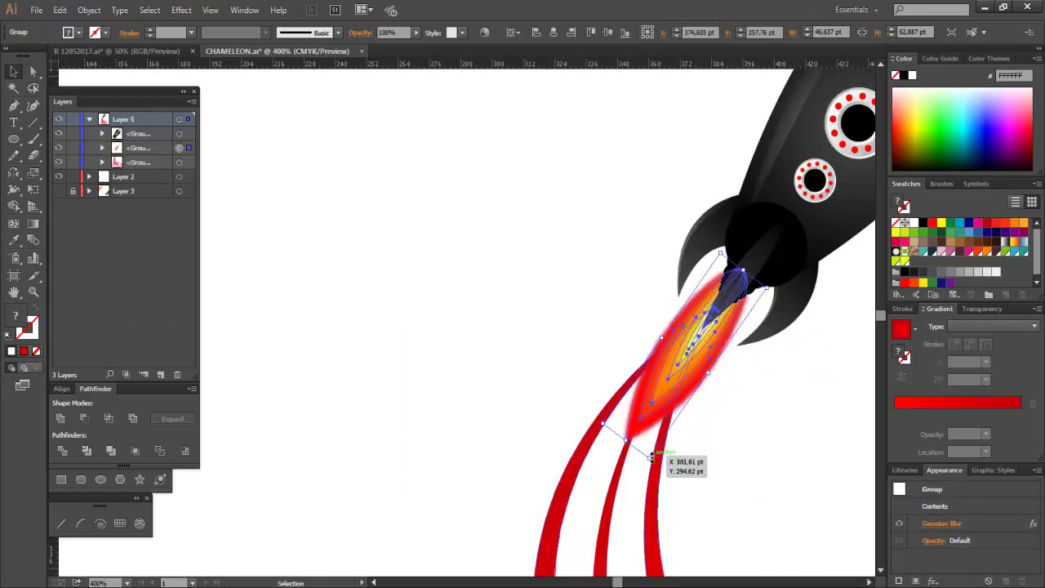
left_click_drag(651, 457, 676, 372)
left_click(583, 344)
key("ctrl+minus")
key("ctrl+minus")
key("ctrl+minus")
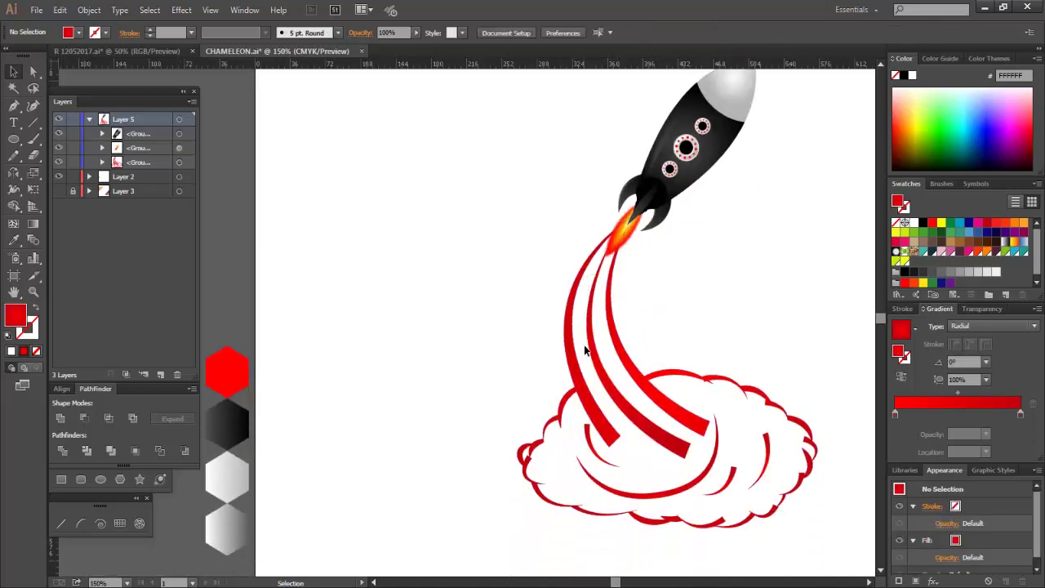
key("ctrl+minus")
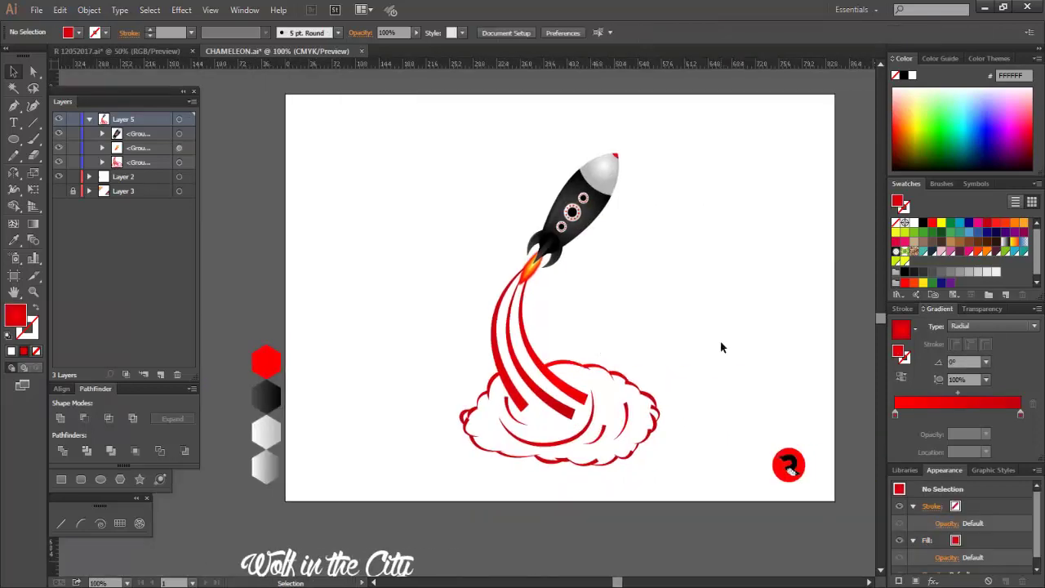
Step: Move the "Wolf in the City" text beside the streaks and replace its wording with "Rocket"
scroll(721, 347, "down", 1)
left_click_drag(406, 552, 736, 281)
scroll(736, 281, "up", 3)
triple_click(656, 328)
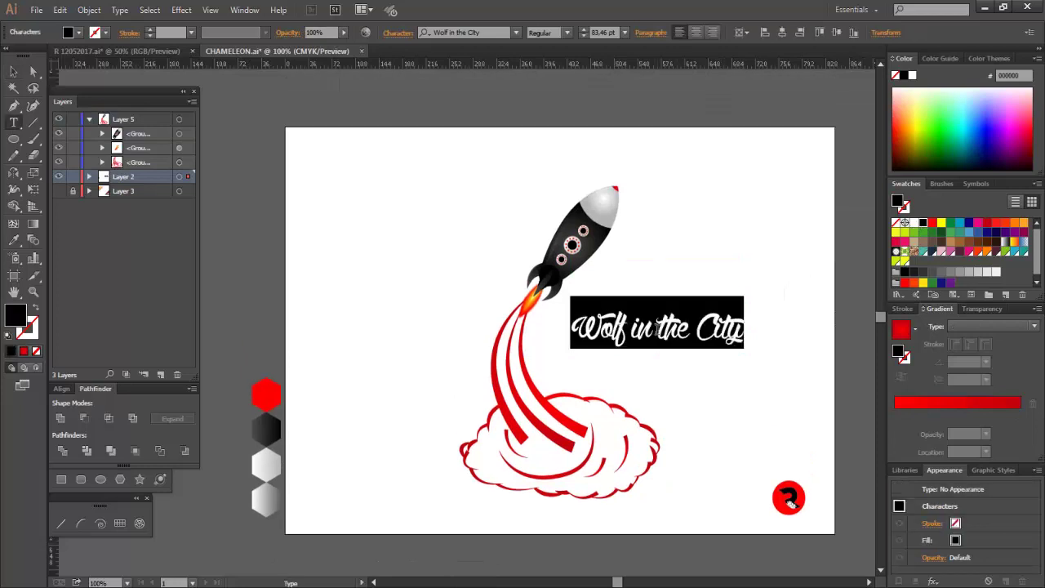
type("Rocket")
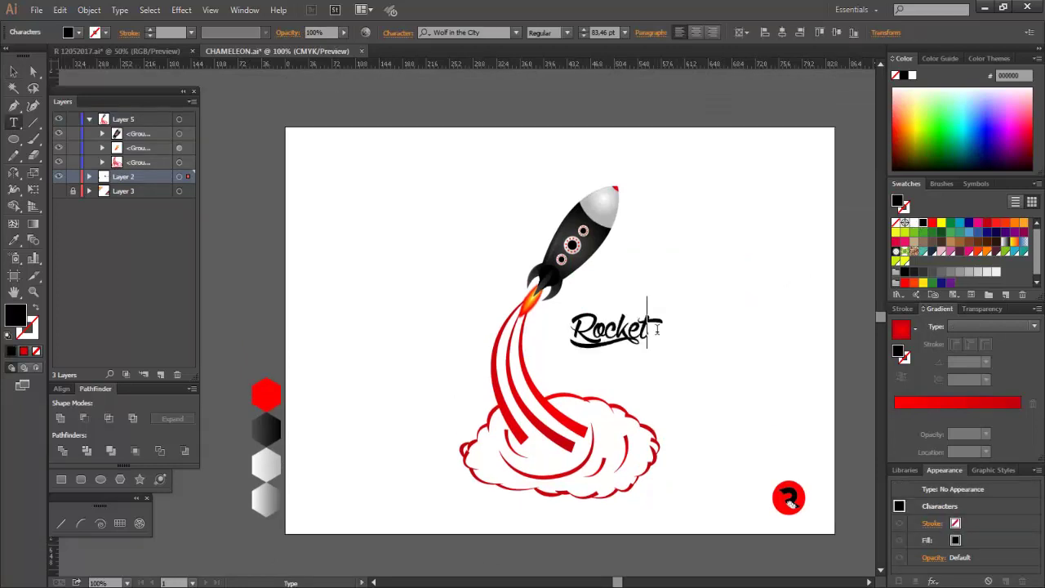
Step: Duplicate the "Rocket" text below itself and change the lower copy's wording to "Launch"
key("Escape")
mouse_move(618, 329)
left_mouse_down()
mouse_move(622, 299)
mouse_move(622, 343)
left_mouse_up()
triple_click(644, 349)
type("Launch")
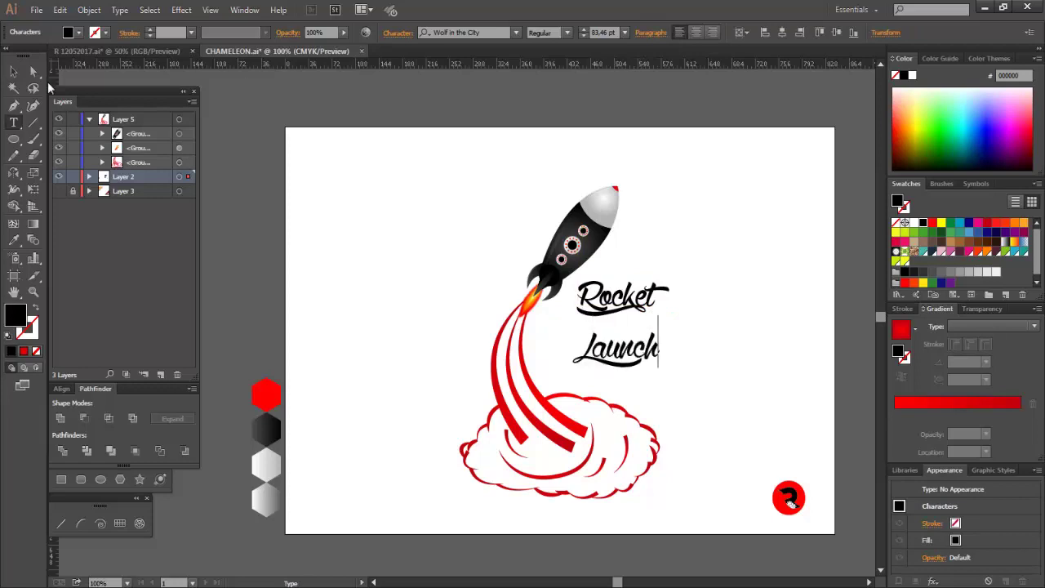
Step: Rotate the "Rocket" text to match the rocket's tilt and move it close beside the flame and fins
key("Escape")
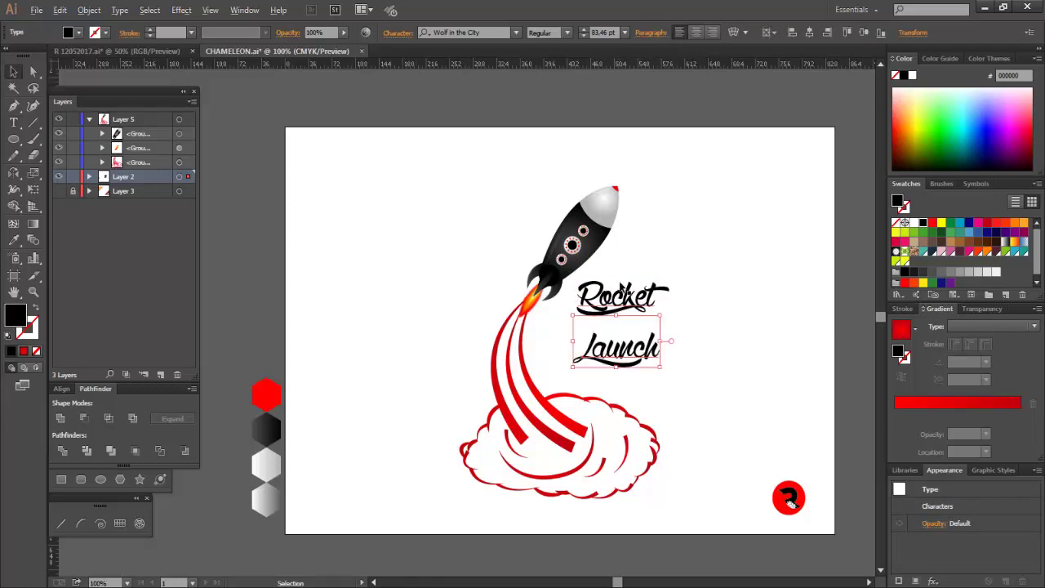
left_click(629, 298)
left_click_drag(673, 280, 652, 222)
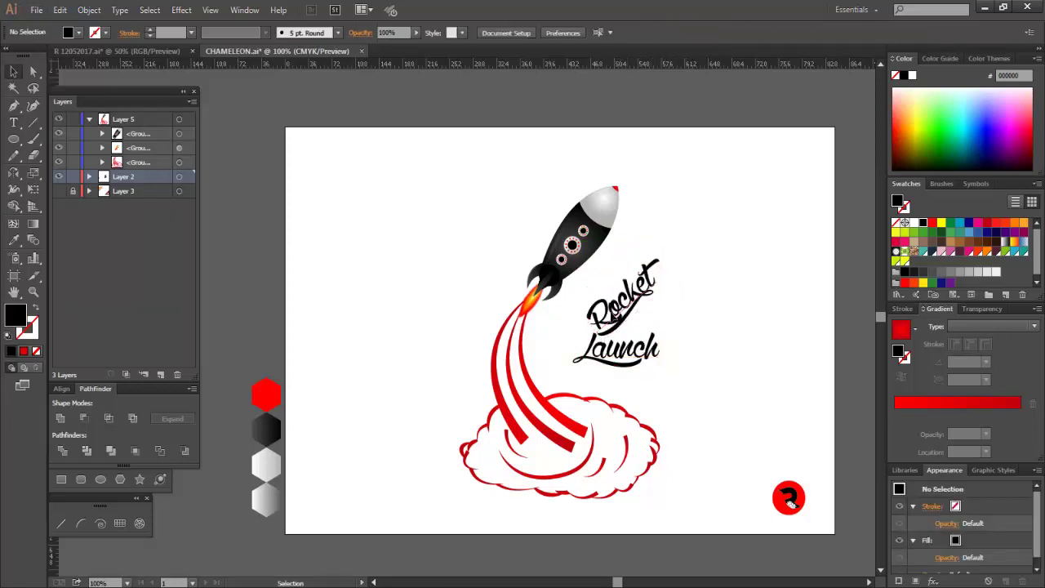
left_click_drag(622, 287, 583, 309)
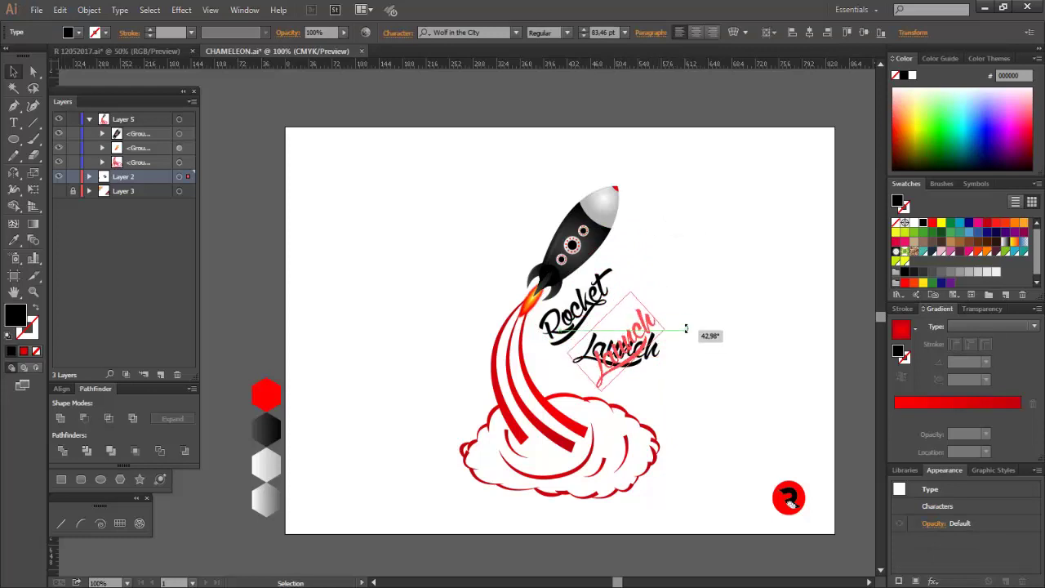
Step: Rotate the "Launch" text about 43°, scale it down and fit it just below the end of "Rocket"
left_click_drag(686, 328, 686, 329)
key("ctrl+plus")
left_click_drag(588, 360, 555, 286)
left_click_drag(526, 390, 539, 366)
left_click_drag(671, 238, 674, 232)
left_click(695, 308)
key("ctrl+1")
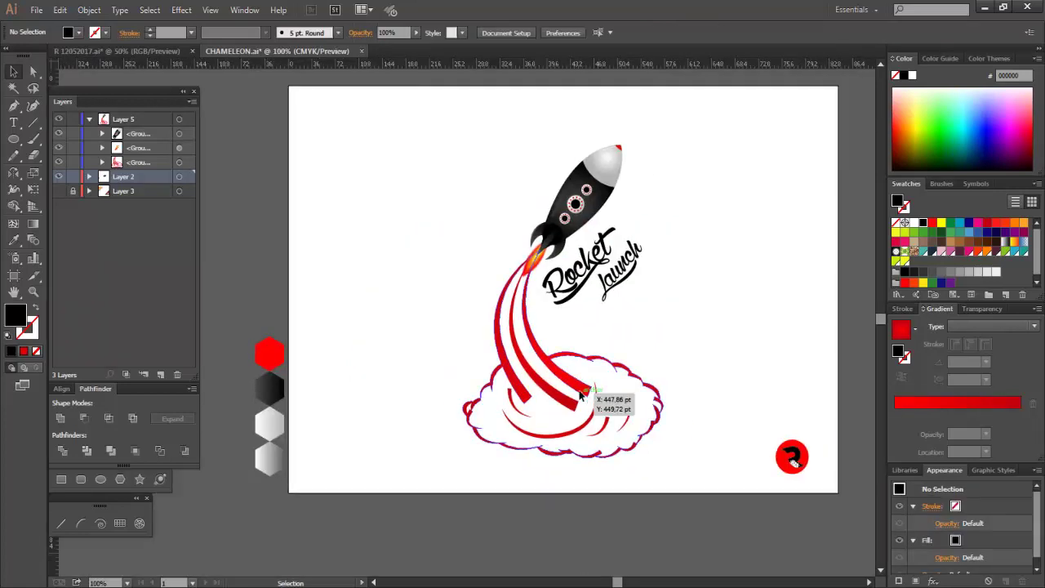
Step: Recolour the streaks-and-cloud group with the dark linear gradient and fill the "Rocket" text with red FF0000
left_click(581, 396)
left_click(688, 315)
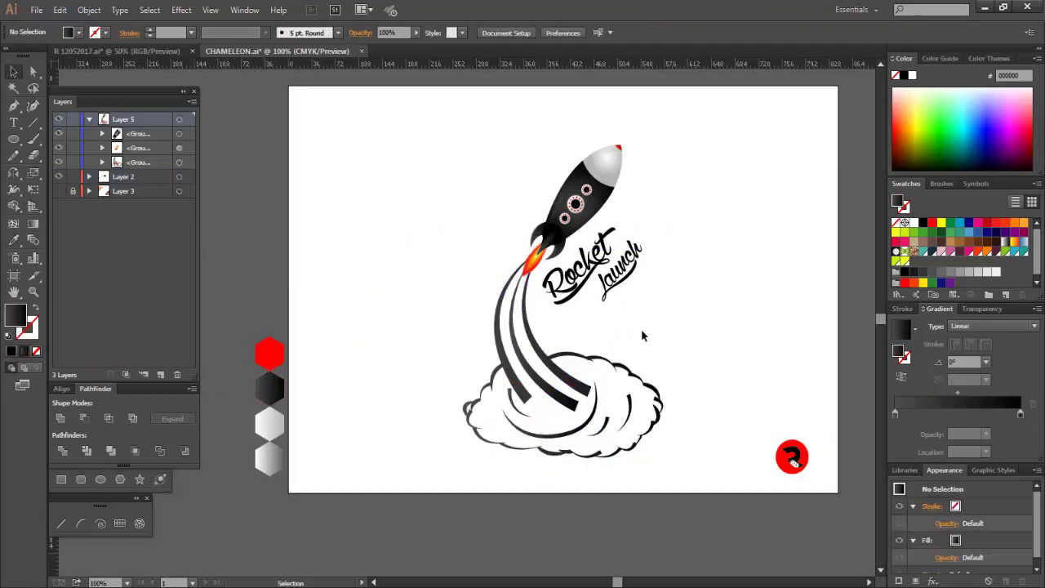
left_click(576, 263)
left_click(933, 223)
left_click(748, 283)
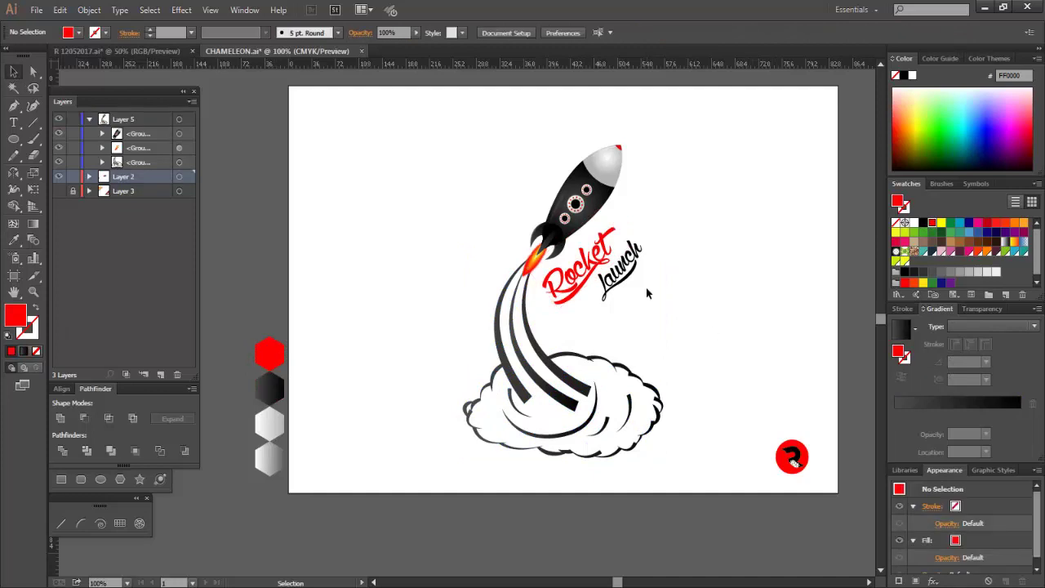
Step: Examine the finished rocket, streaks, cloud and lettering up close and as a whole composition
scroll(588, 232, "up", 2)
scroll(588, 233, "down", 2)
scroll(704, 290, "up", 2)
scroll(704, 290, "right", 2)
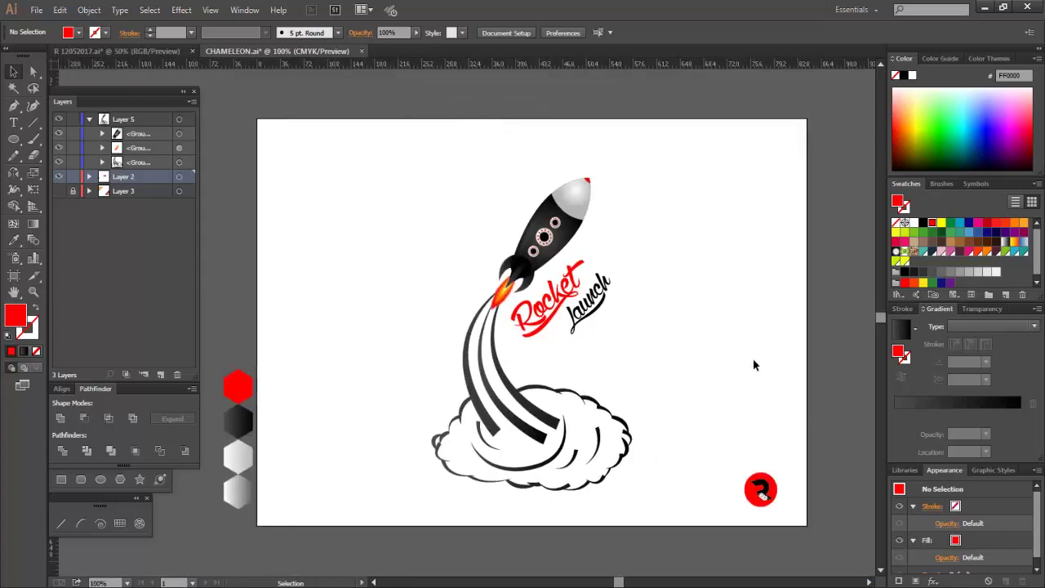
scroll(559, 278, "up", 1)
left_click(602, 130)
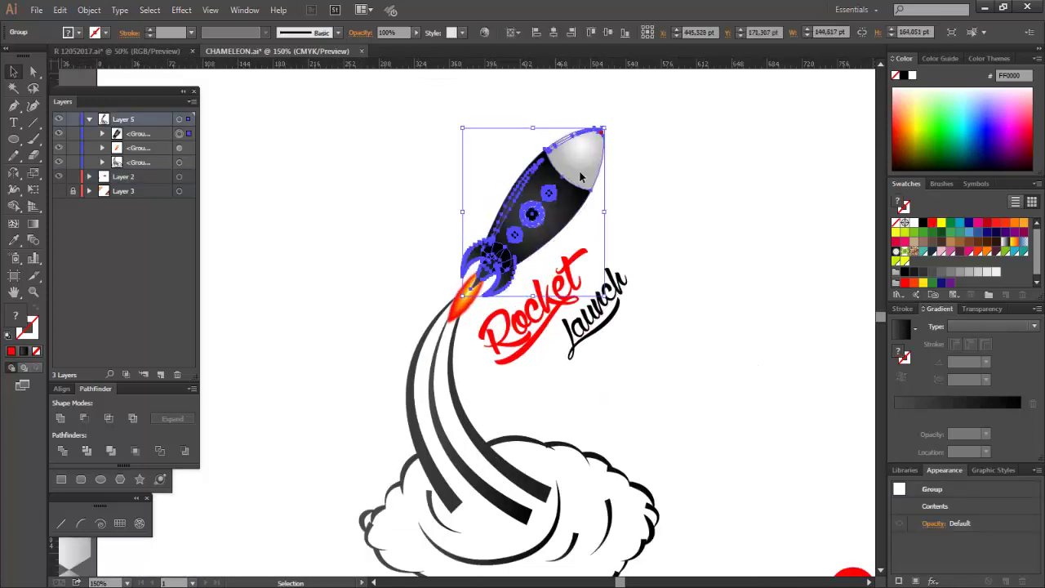
left_click(744, 267)
scroll(744, 267, "down", 3)
scroll(710, 462, "up", 2)
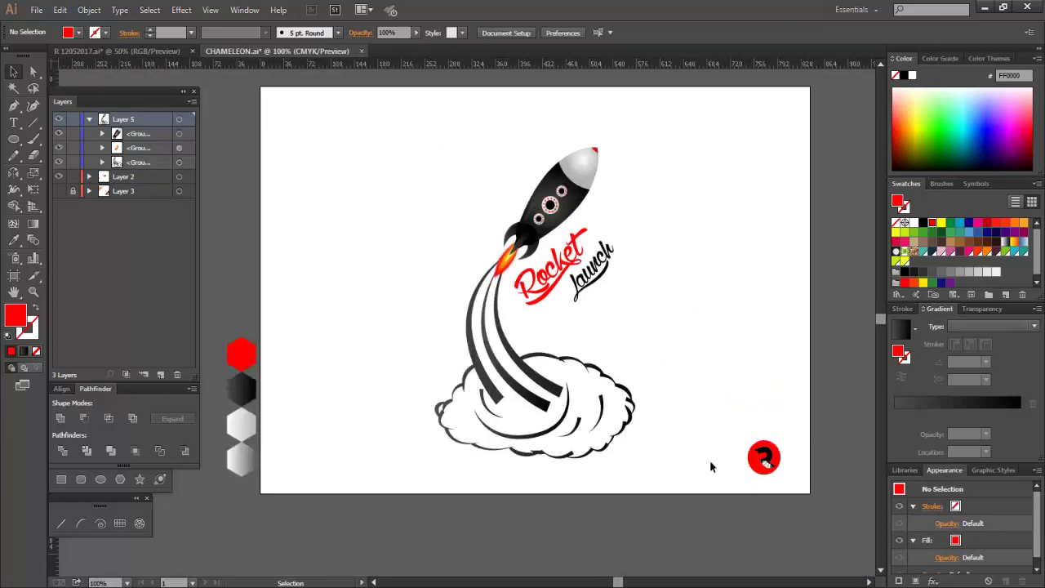